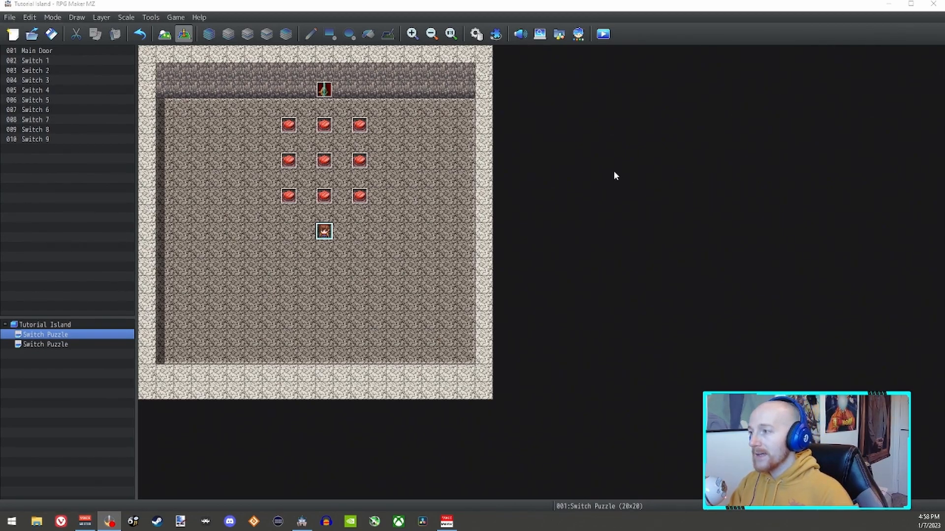
Step: Review the event commands of Switch 1 on the finished puzzle map, and launch a playtest
double_click(288, 124)
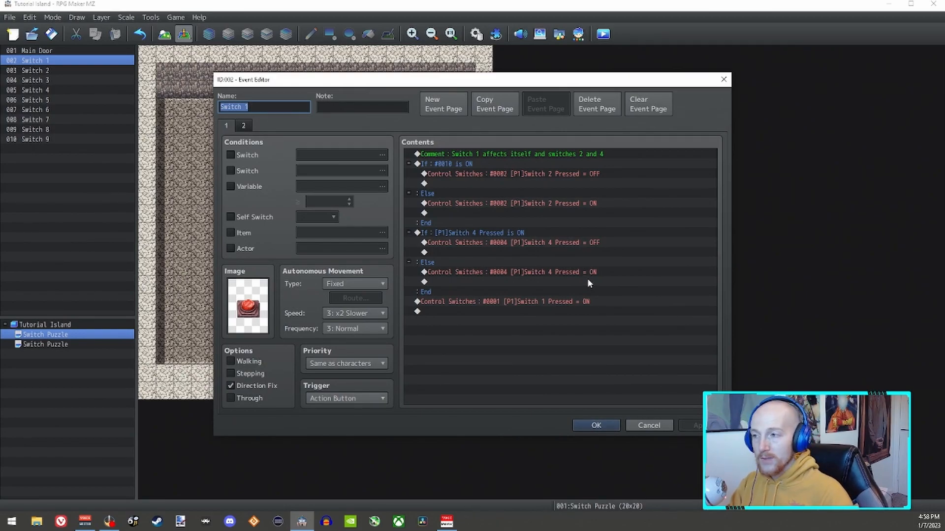
key(Escape)
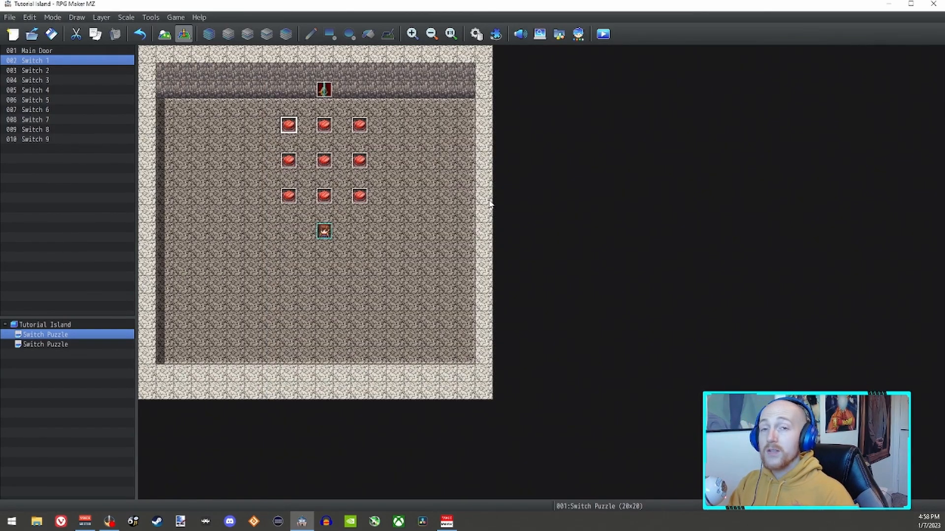
click(603, 34)
key(Return)
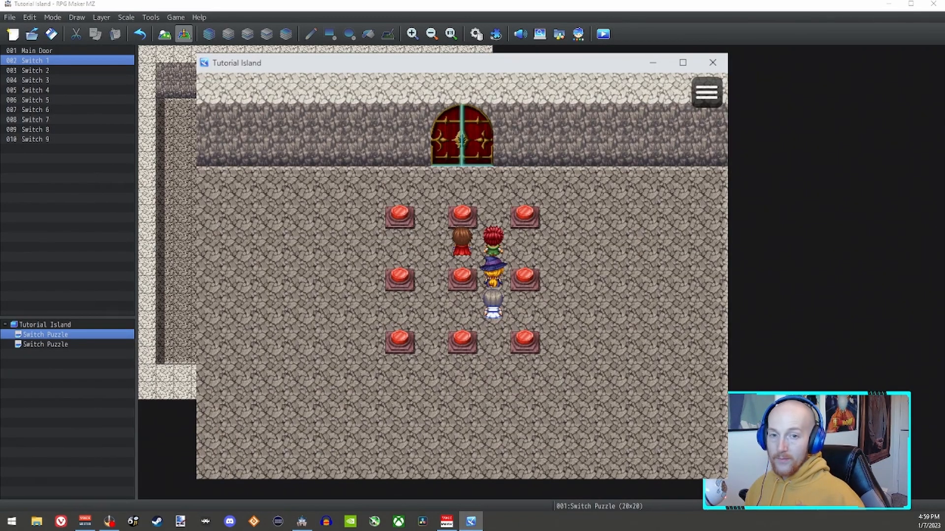
Step: Walk the party up to the closed door and back down between the first two columns, triggering Switch 1
key(Up)
key(Up)
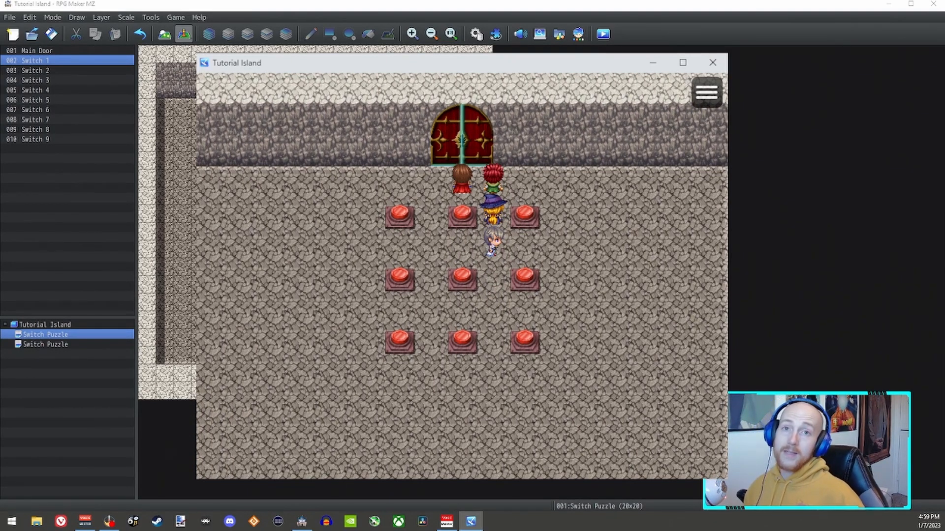
key(Left)
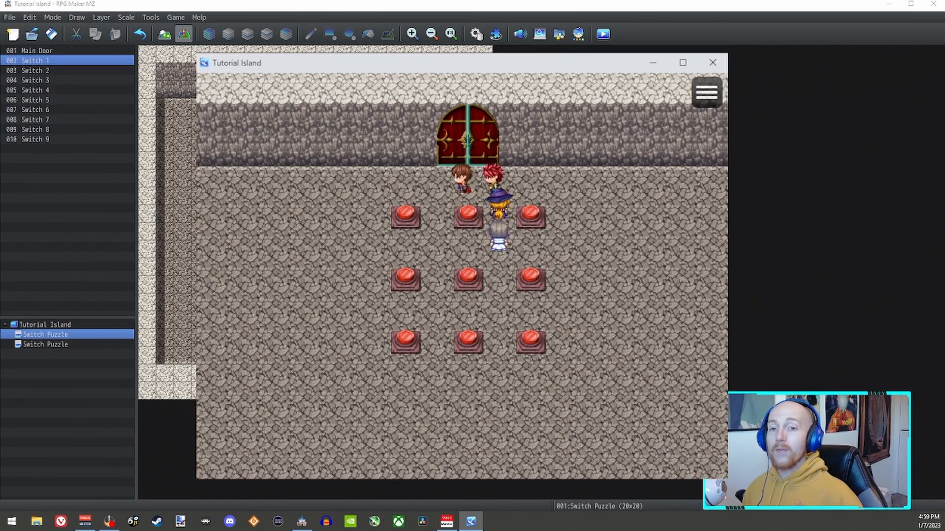
key(Down)
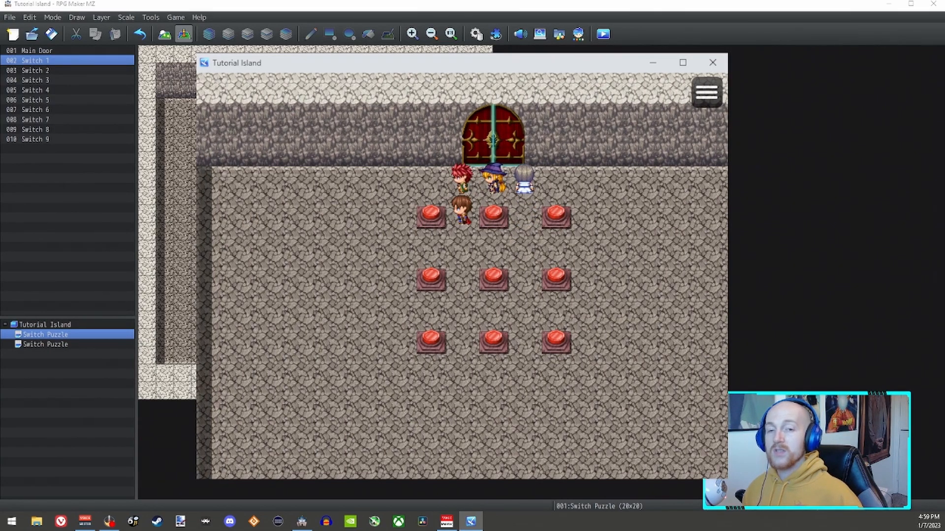
key(Down)
key(Down)
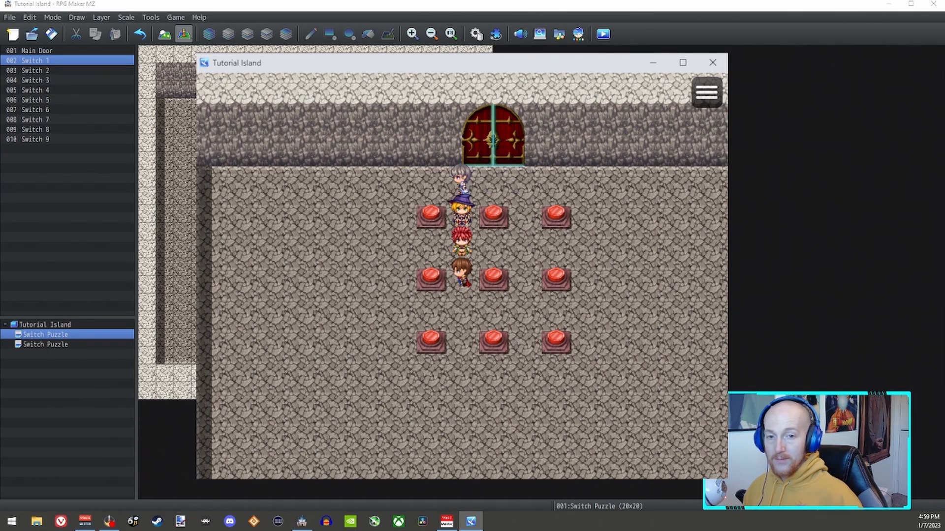
key(Up)
key(Up)
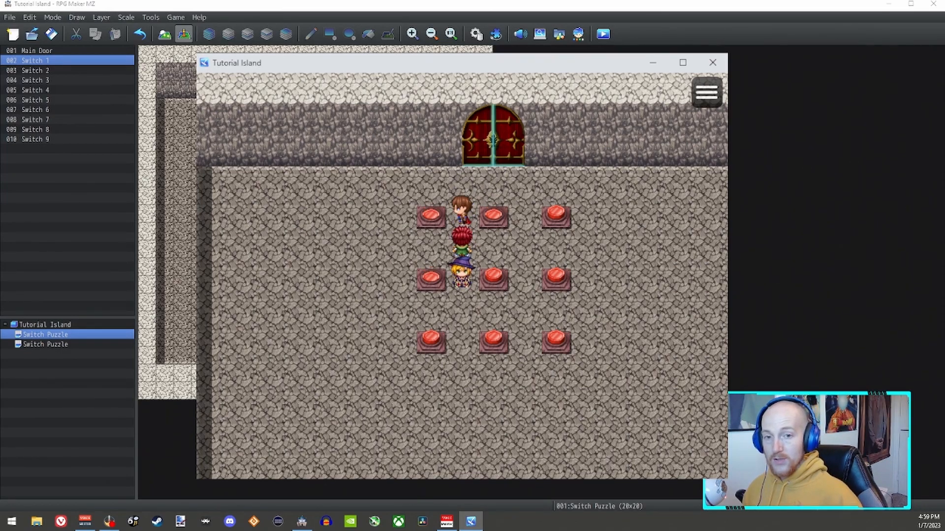
Step: Lead the party between the middle and last columns of switches and trigger Switch 9 in the playtest
key(Right)
key(Left)
key(Down)
key(Down)
key(Up)
key(Right)
key(Right)
key(Down)
key(Down)
key(space)
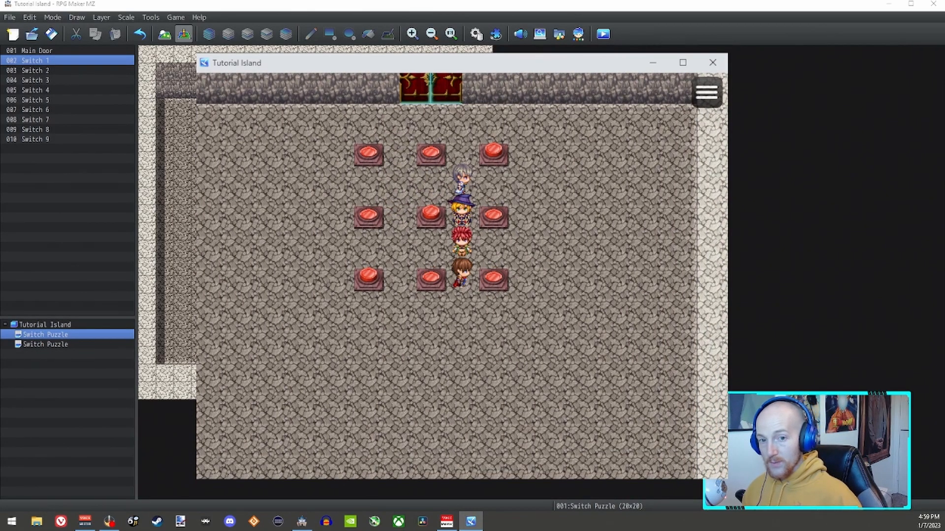
Step: Trigger the centre switch and Switch 3 in the last column of the first row in the playtest
key(Up)
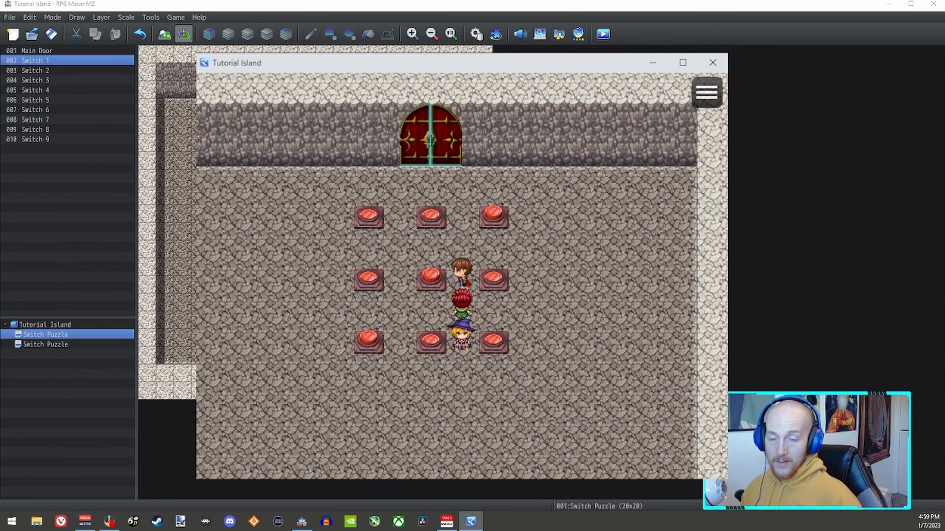
key(space)
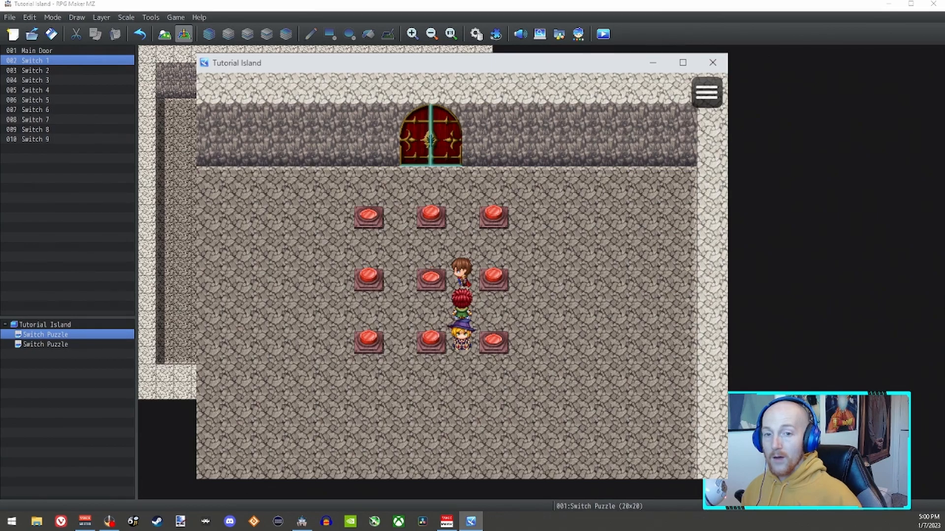
key(Up)
key(Right)
key(space)
Step: Trigger Switch 7 in the first column of the last row and walk the party toward the door
key(Down)
key(Left)
key(Down)
key(Left)
key(space)
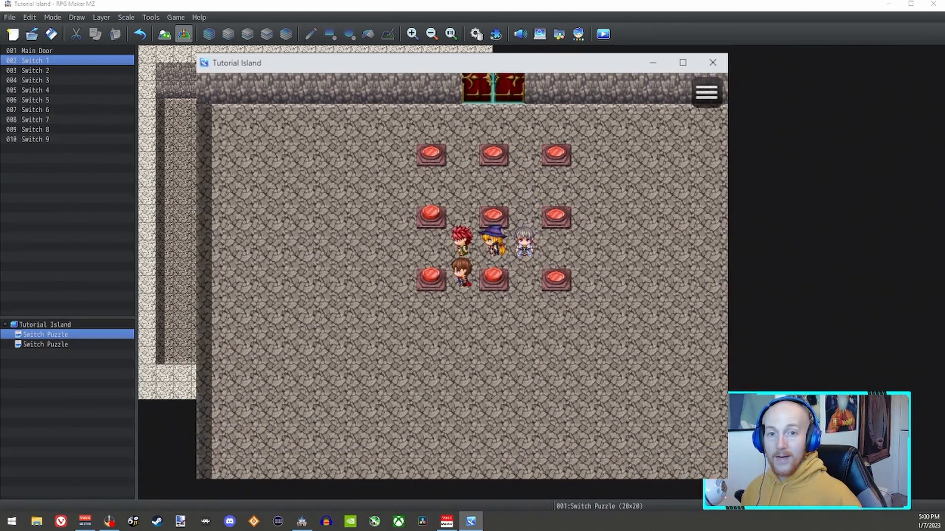
key(Up)
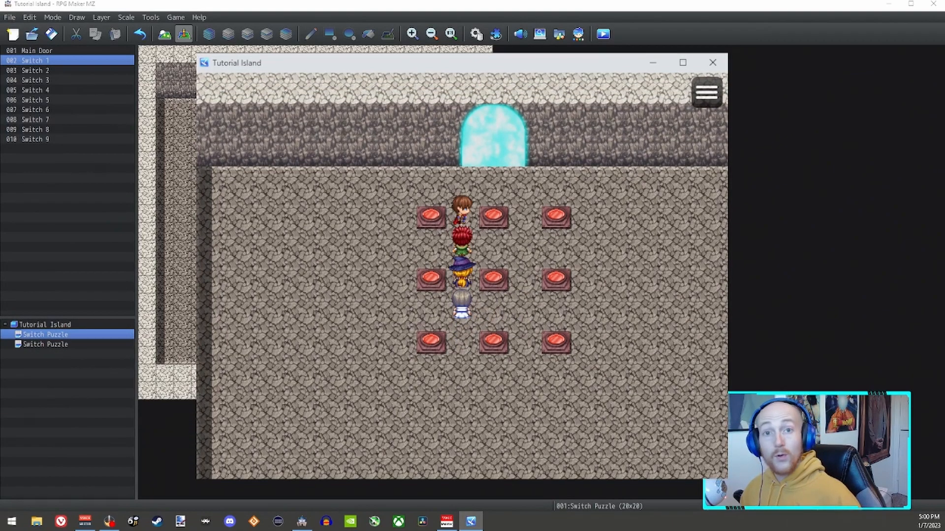
key(Right)
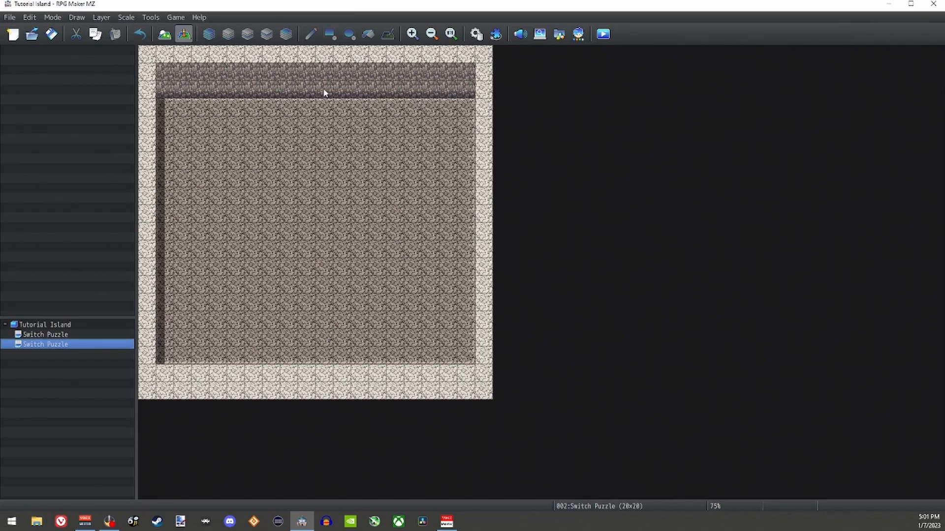
Step: Create an event named Door in the upper wall of the second Switch Puzzle map, using the dark grey gate from !$Gate2
double_click(324, 93)
text(Door)
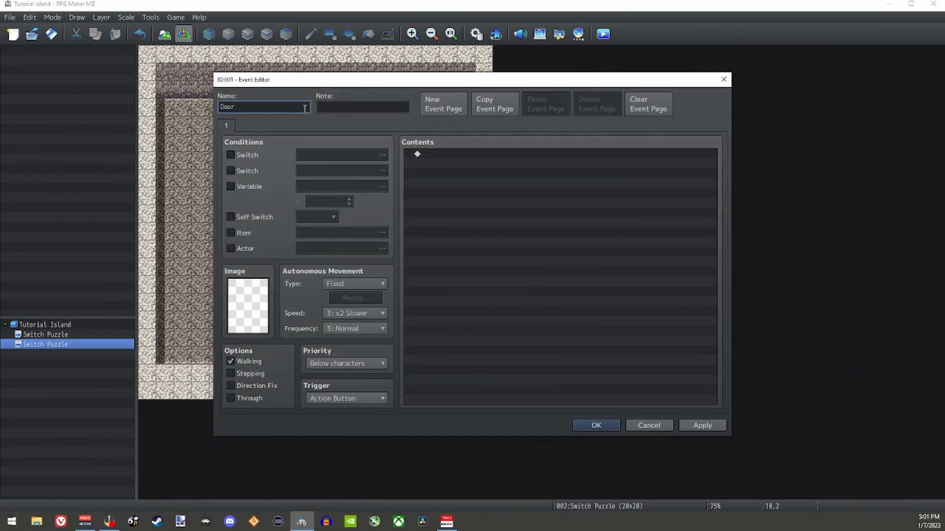
double_click(248, 307)
drag(398, 235, 400, 339)
click(325, 286)
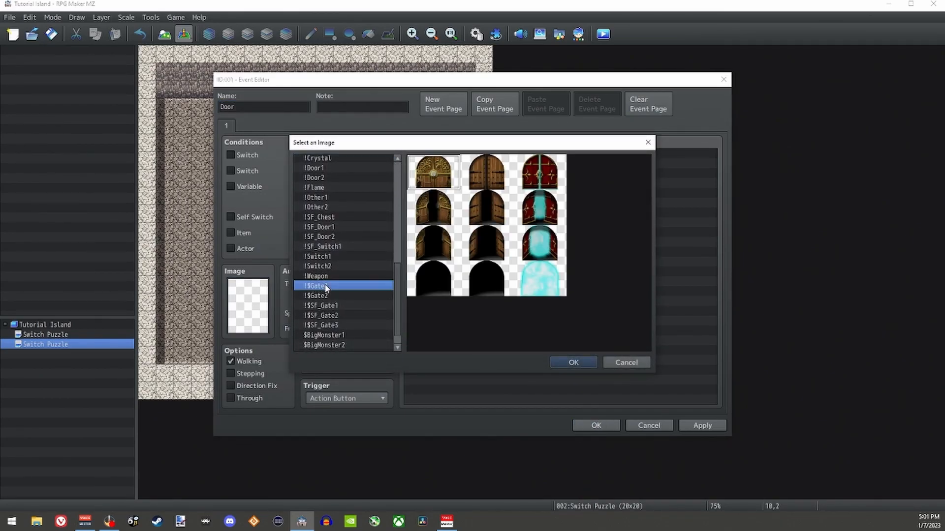
click(327, 297)
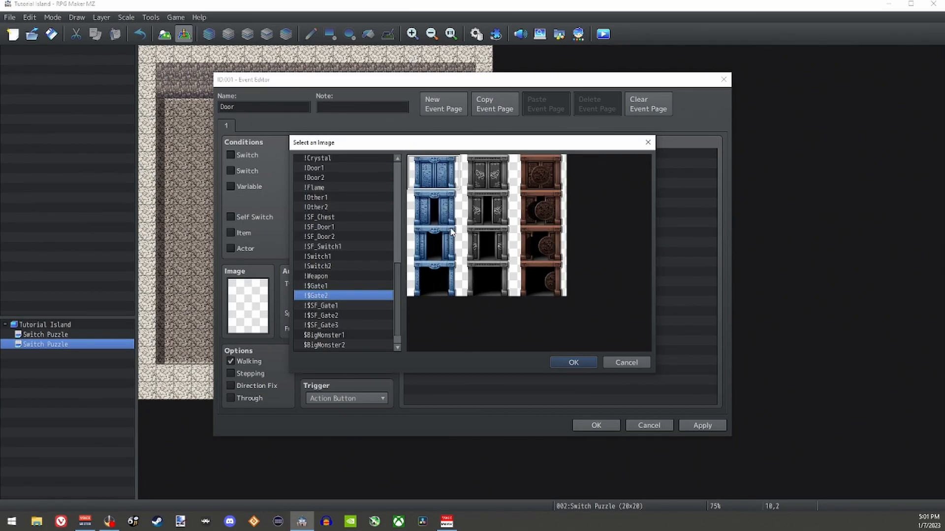
click(480, 174)
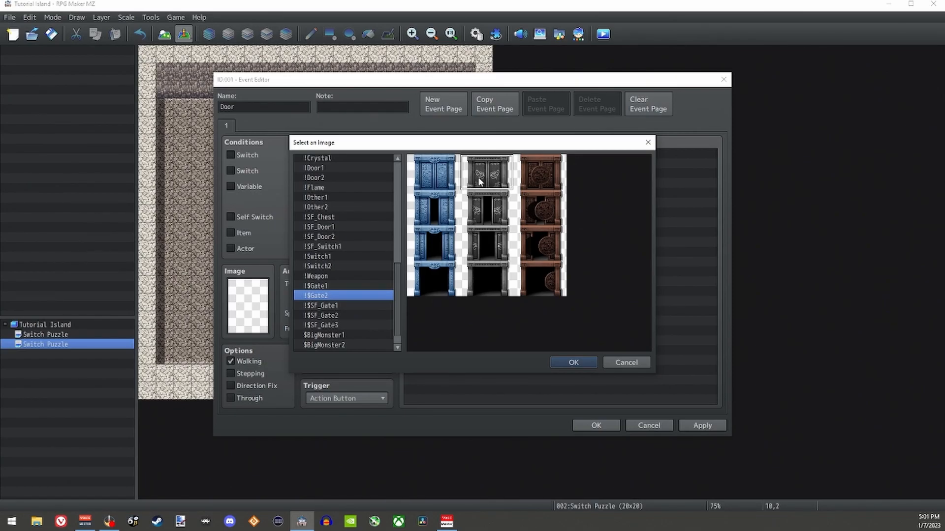
click(572, 363)
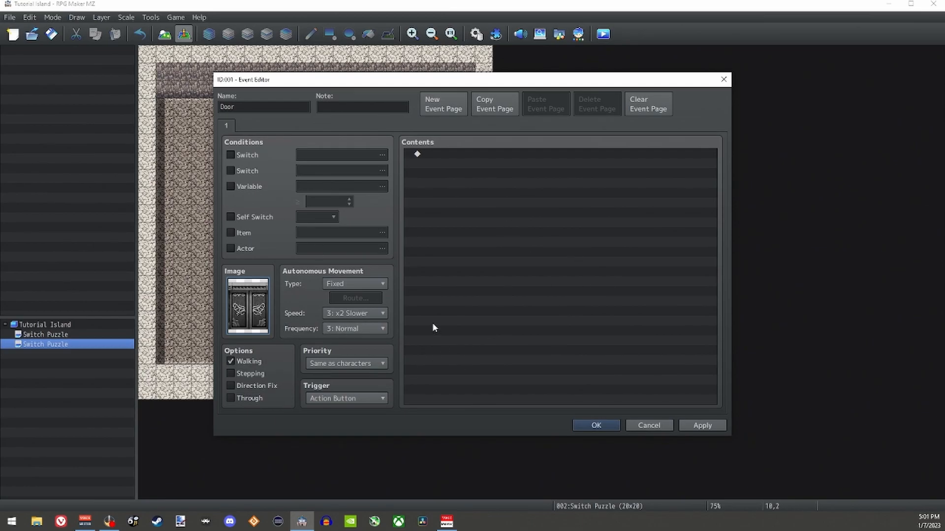
click(587, 427)
Step: Create an event named Switch 5 at tile 10,6 below the door, and compare its position with the finished puzzle map
click(322, 164)
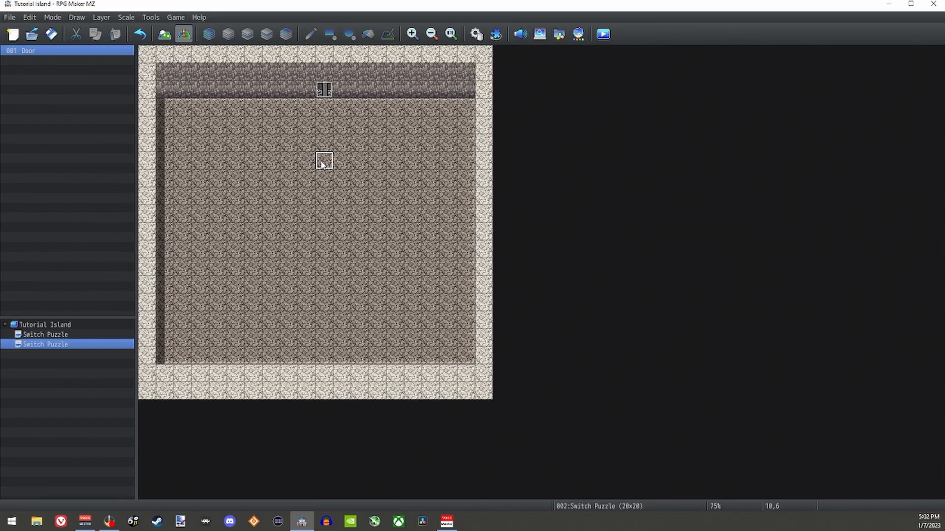
double_click(324, 162)
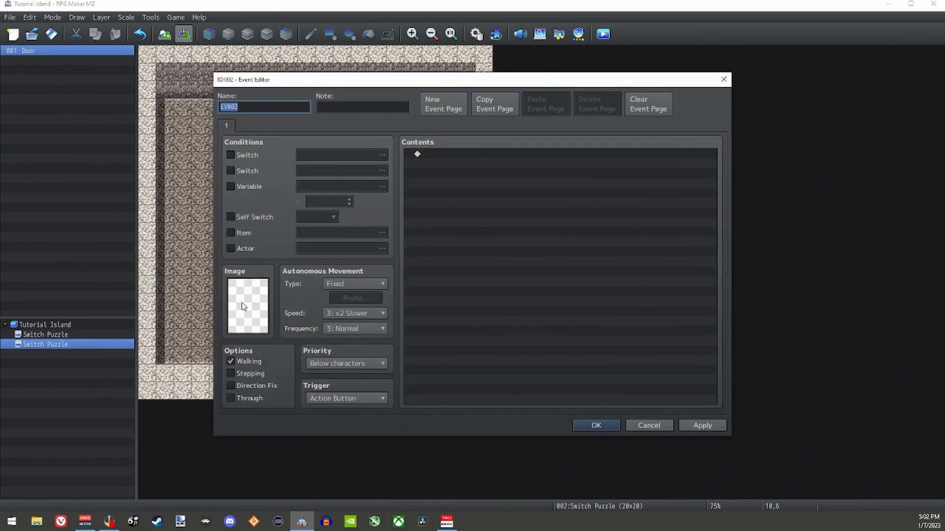
text(Switch 5)
click(596, 425)
click(62, 336)
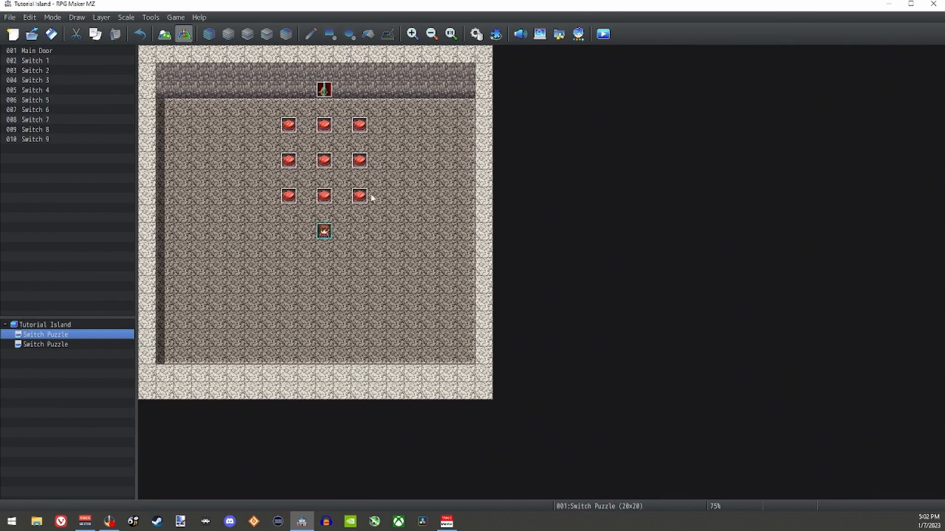
click(66, 344)
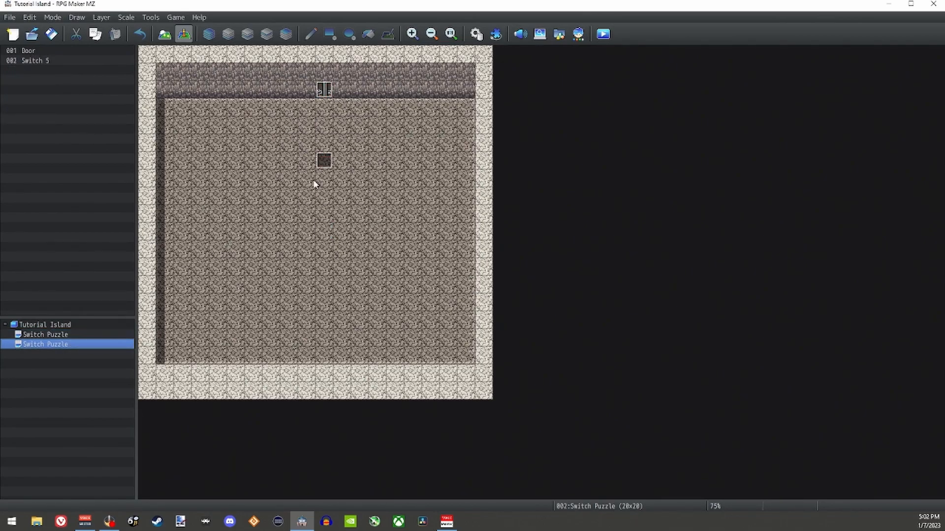
Step: Give the Switch 5 event the red button on a grey base from the !Switch1 image set
double_click(323, 162)
click(278, 106)
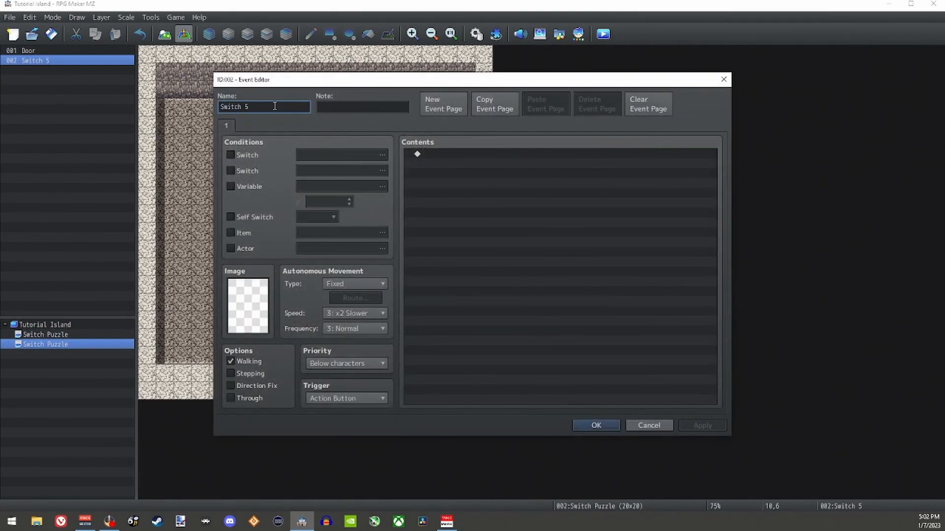
double_click(248, 305)
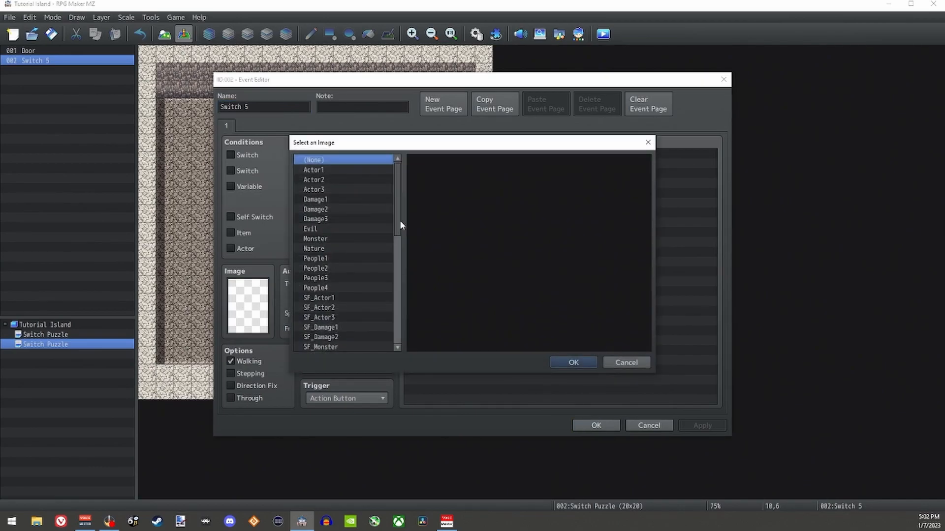
drag(401, 225, 400, 325)
click(321, 251)
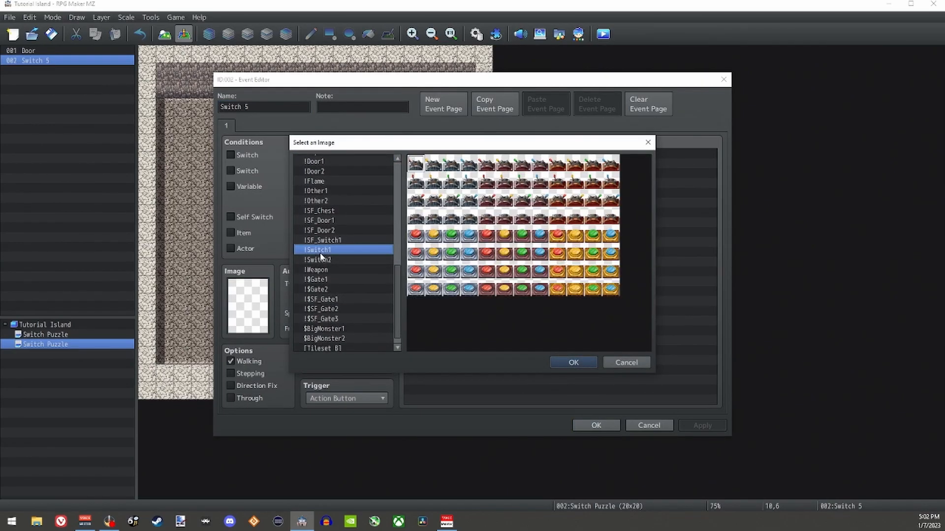
double_click(417, 238)
double_click(438, 155)
click(493, 398)
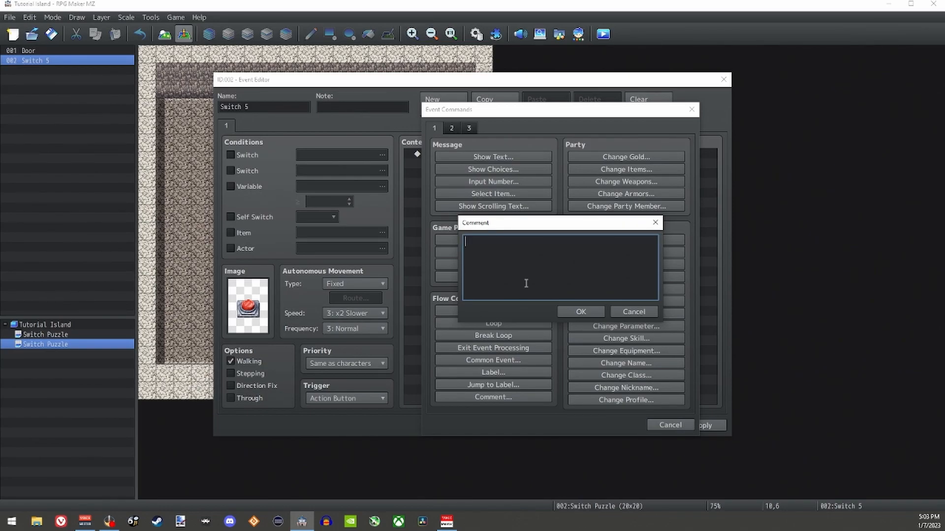
click(655, 223)
click(691, 110)
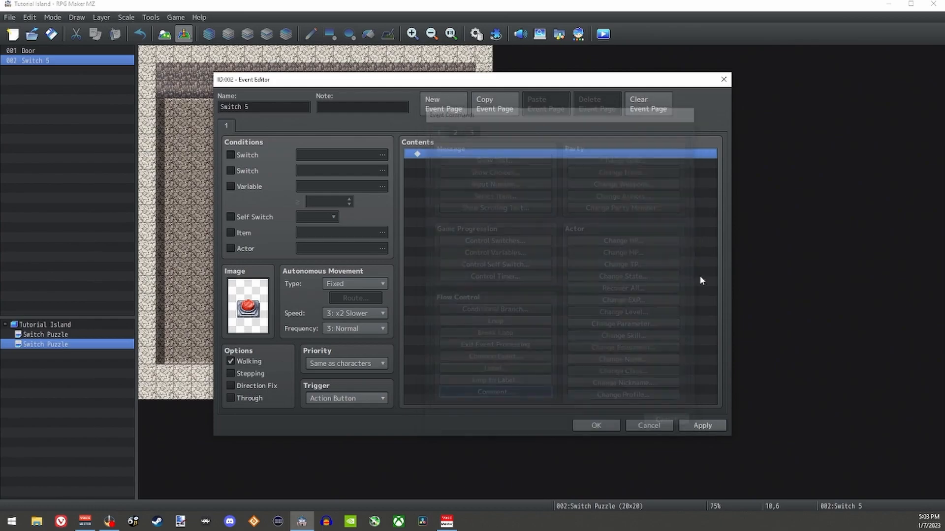
Step: Save the Switch 5 event and check on the finished puzzle map which switches surround its centre switch
click(596, 426)
click(57, 335)
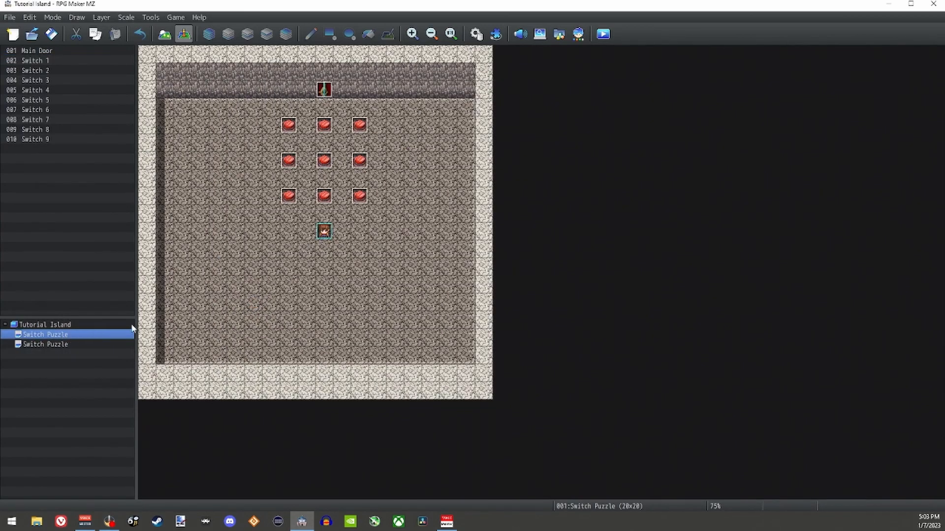
click(324, 161)
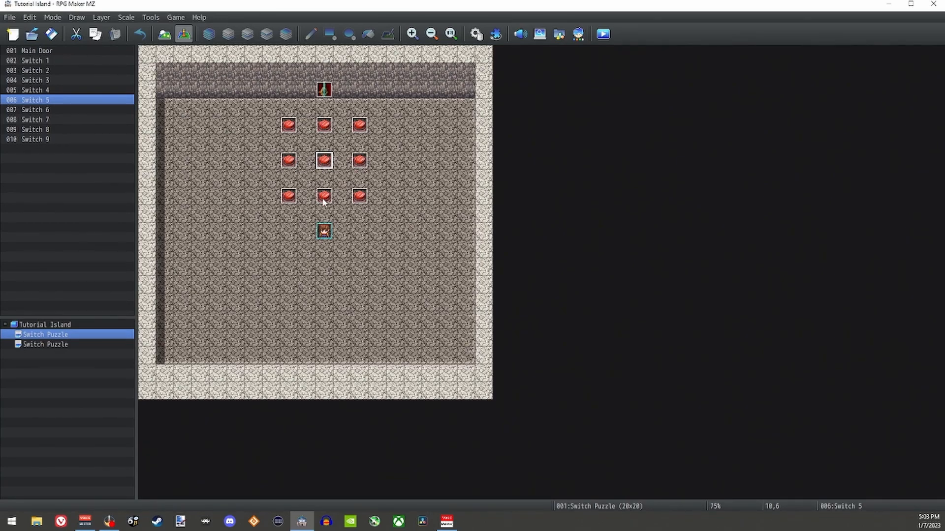
click(58, 344)
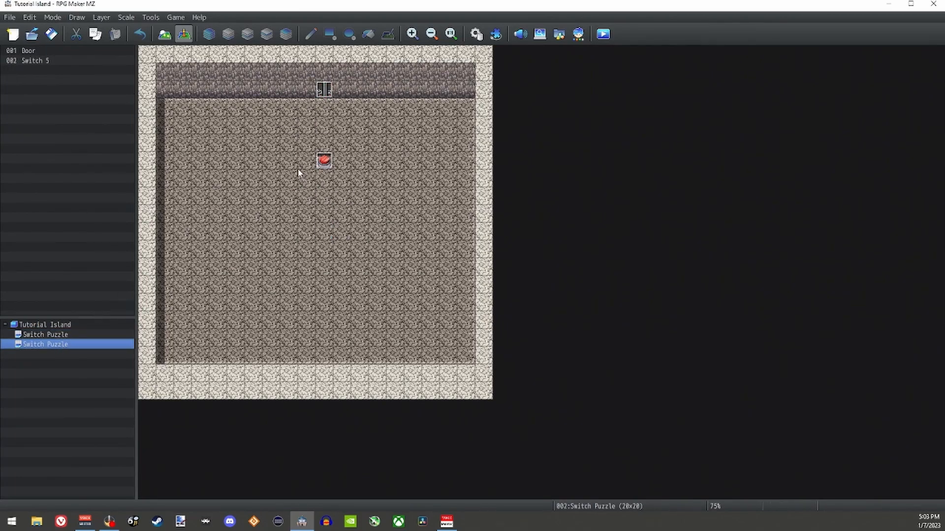
Step: Add the comment "Switch 2, 4, 6, 8" to the contents of the Switch 5 event
double_click(323, 161)
double_click(463, 152)
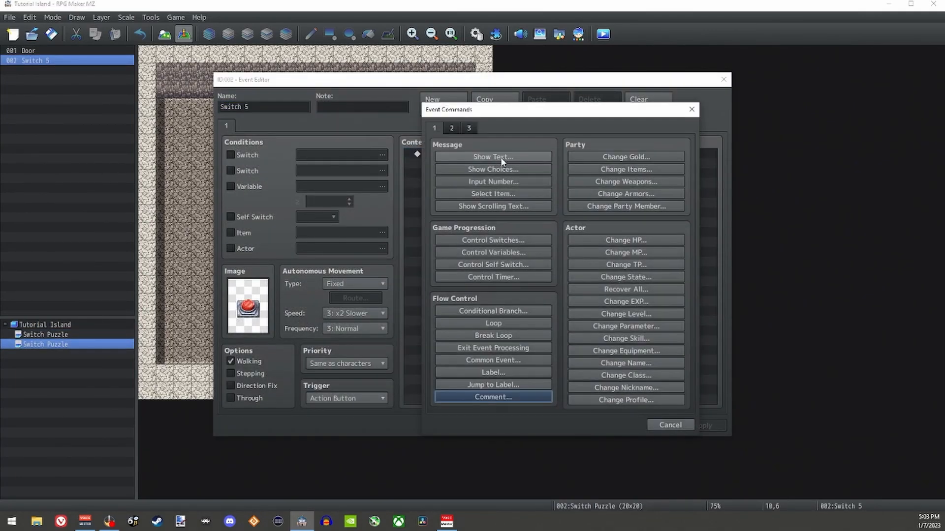
click(510, 396)
text(Switch)
text(2, 4, 6, 8)
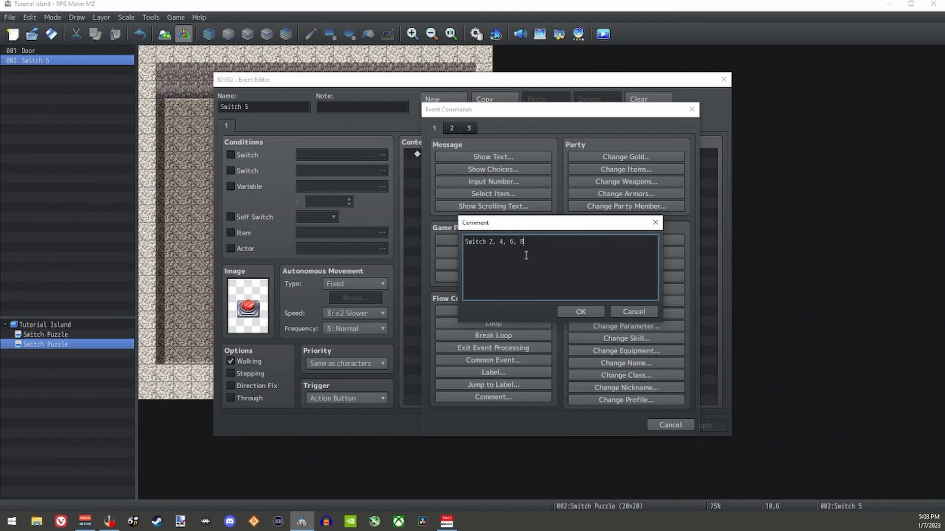
click(576, 311)
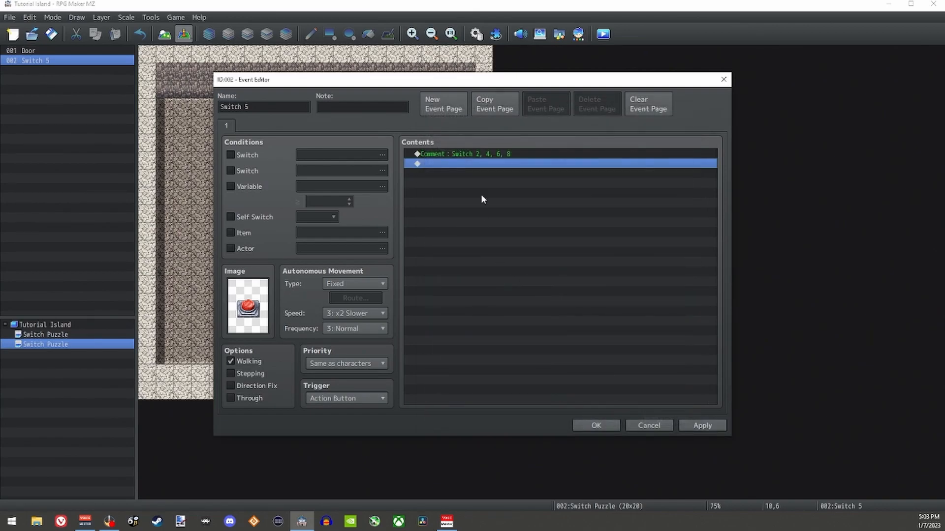
click(463, 156)
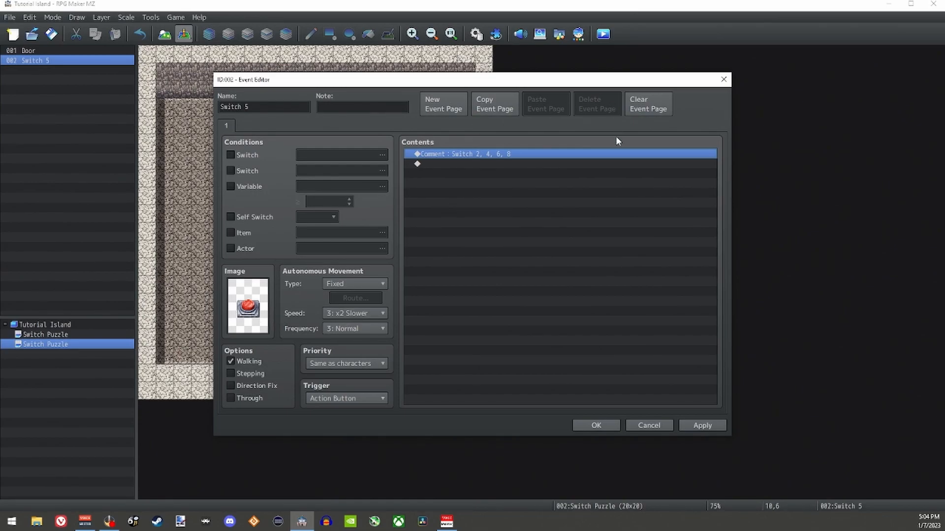
Step: Save the Switch 5 event and compare its map with the switch layout on the finished puzzle map
click(597, 426)
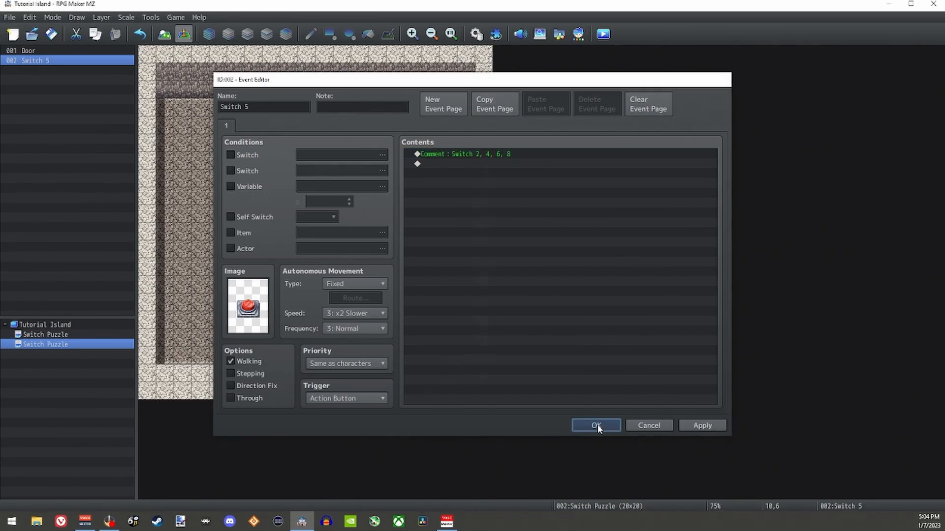
click(86, 334)
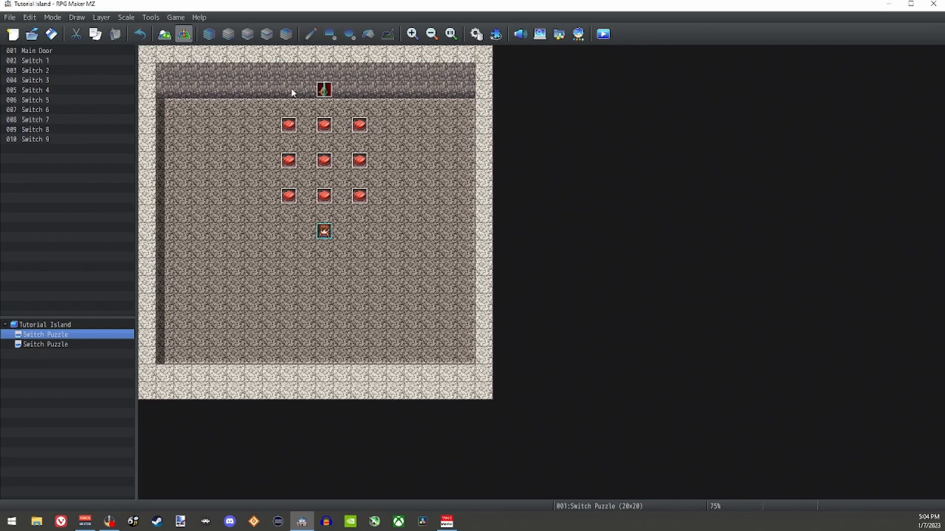
click(45, 345)
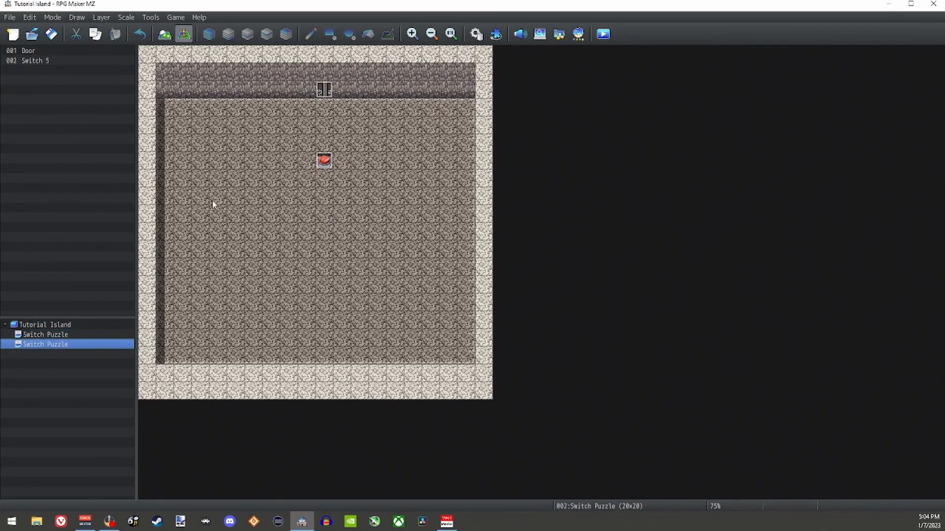
Step: Add a Control Switches command to the Switch 5 event that turns switch 0005 [P1]Switch 5 Pressed ON
double_click(324, 160)
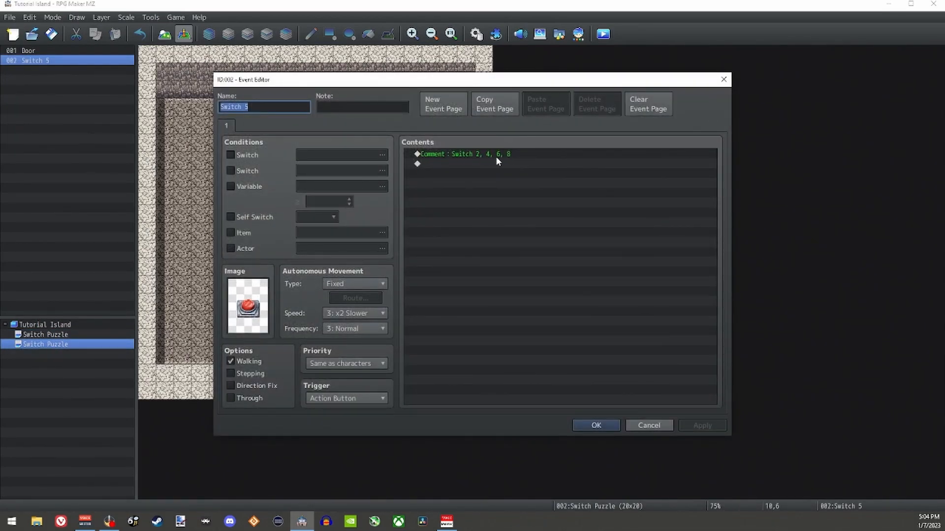
click(453, 167)
double_click(453, 166)
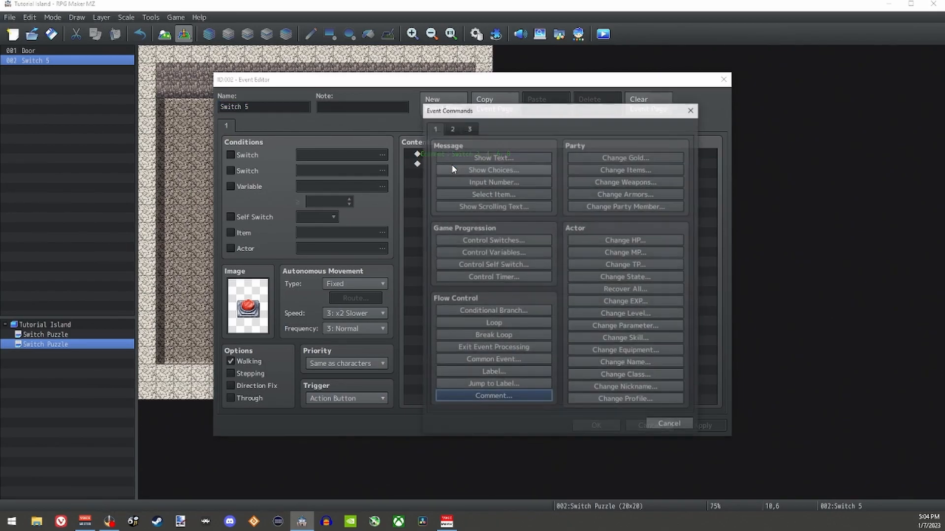
click(501, 242)
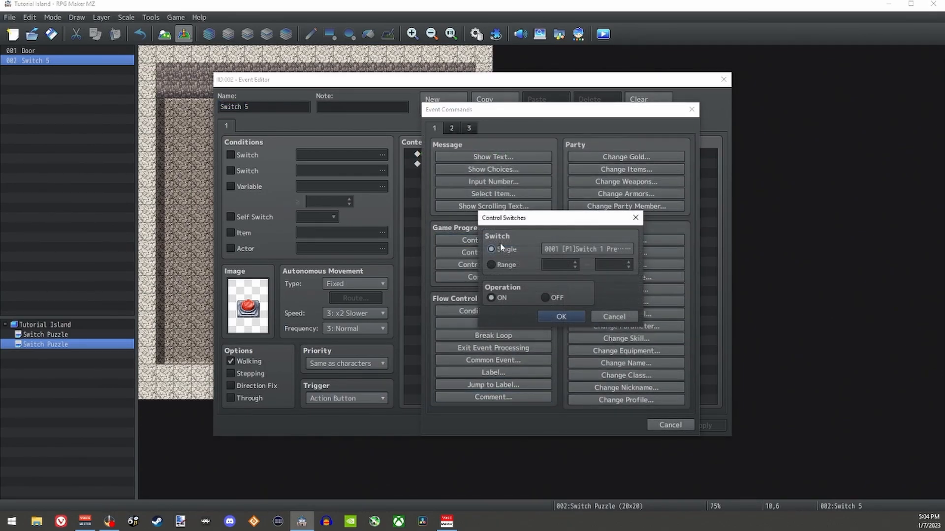
click(579, 250)
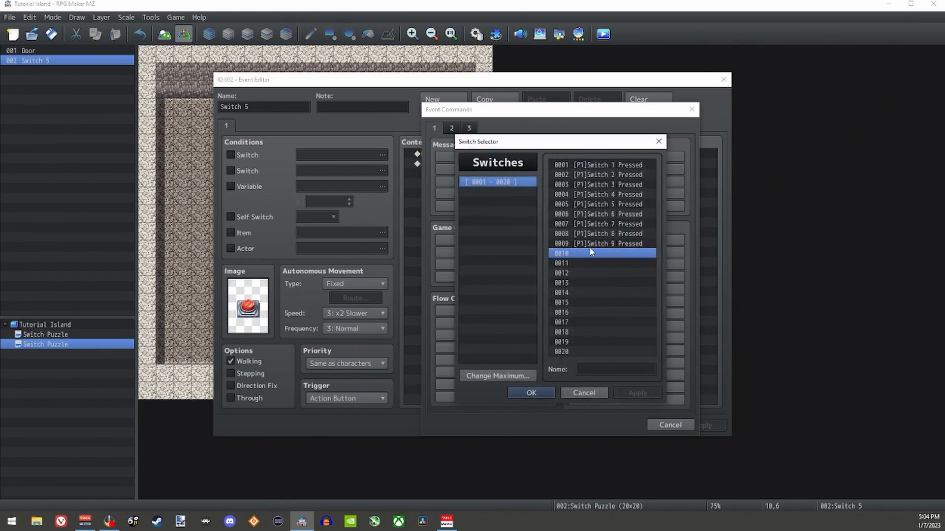
click(591, 166)
click(603, 243)
click(603, 167)
click(597, 244)
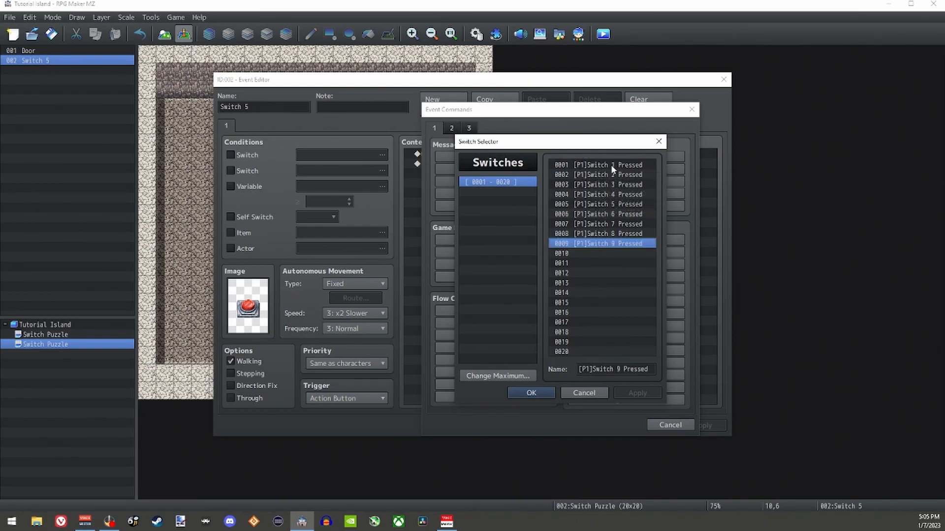
drag(610, 164, 618, 244)
click(608, 165)
click(614, 243)
click(604, 204)
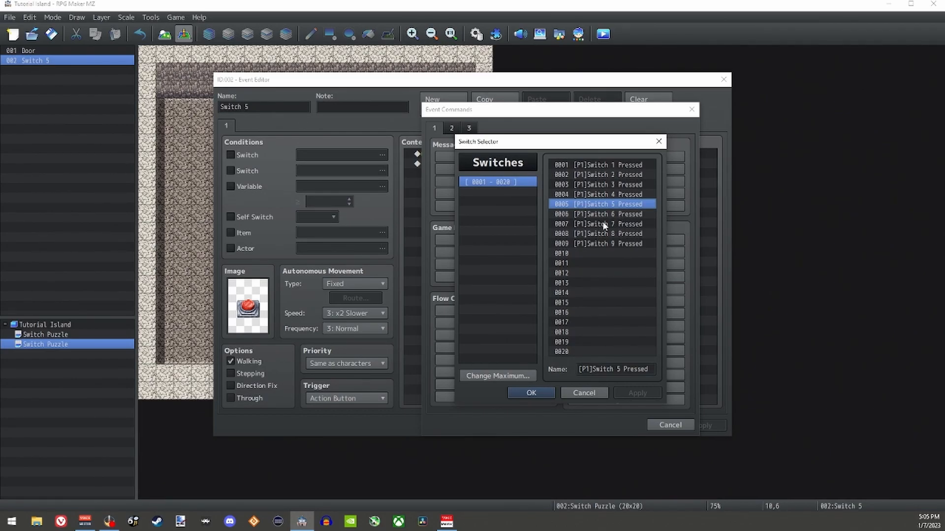
double_click(592, 207)
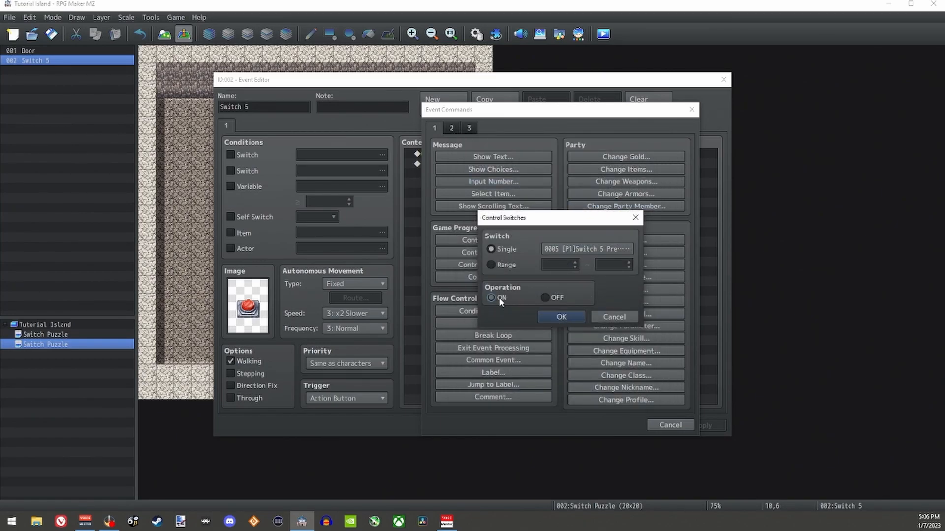
click(559, 317)
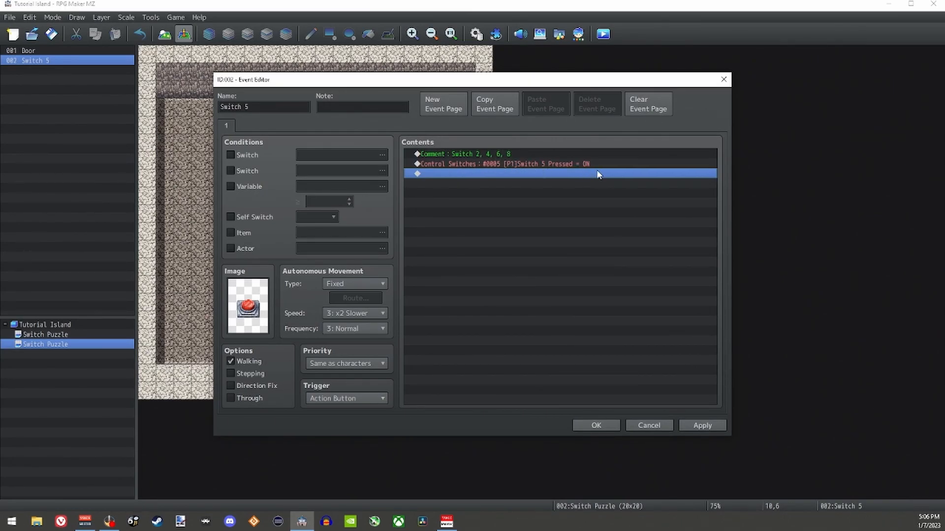
Step: Add a second page to the Switch 5 event with the pressed red button on a grey base from !Switch1
click(448, 111)
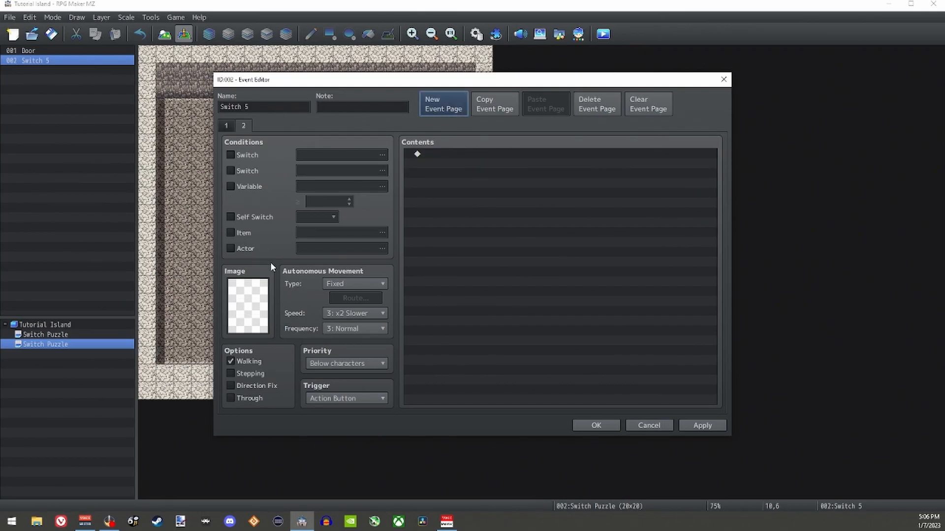
double_click(259, 296)
scroll(397, 238, down, 2)
drag(398, 238, 394, 322)
click(319, 272)
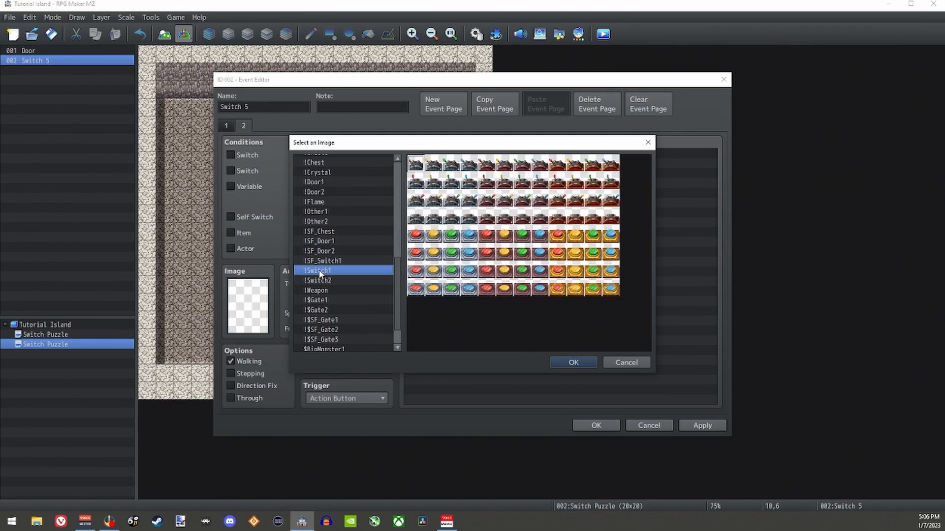
click(416, 291)
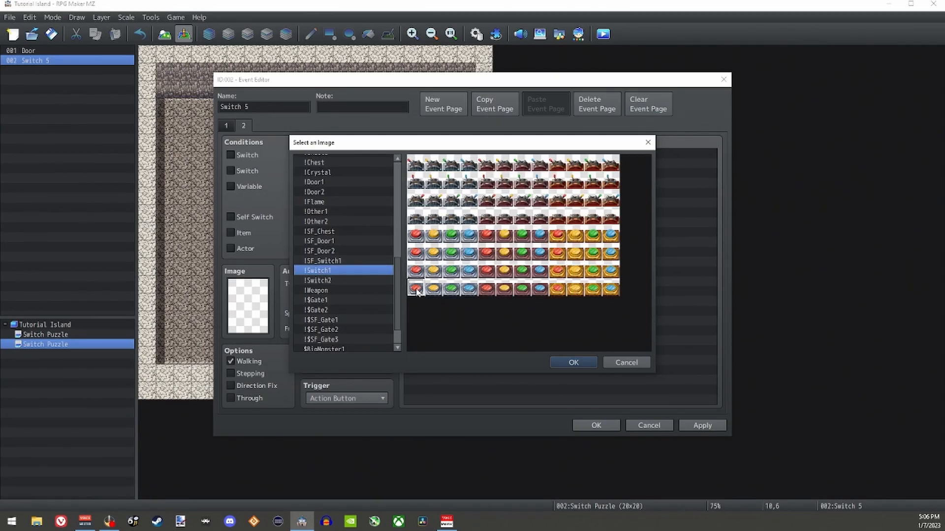
click(574, 363)
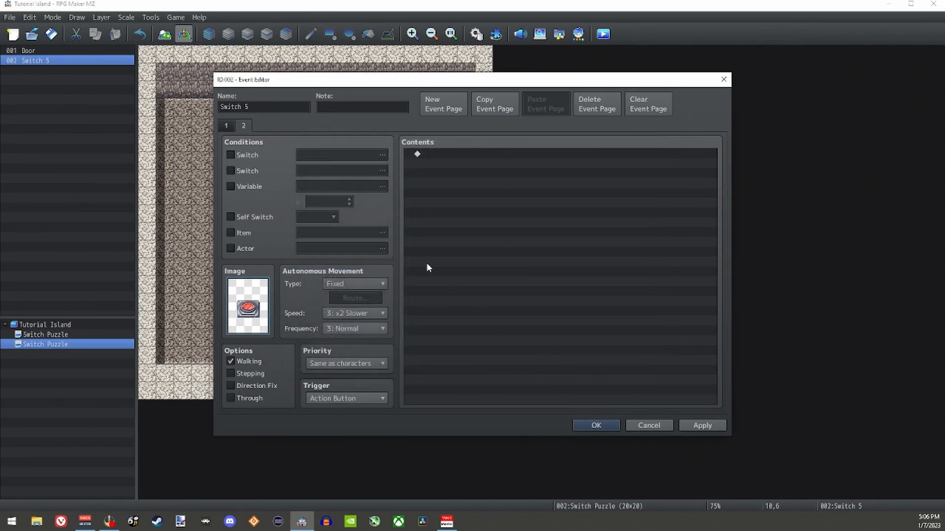
Step: Make the second page require switch 0005 [P1]Switch 5 Pressed, and compare it with the first page
click(231, 155)
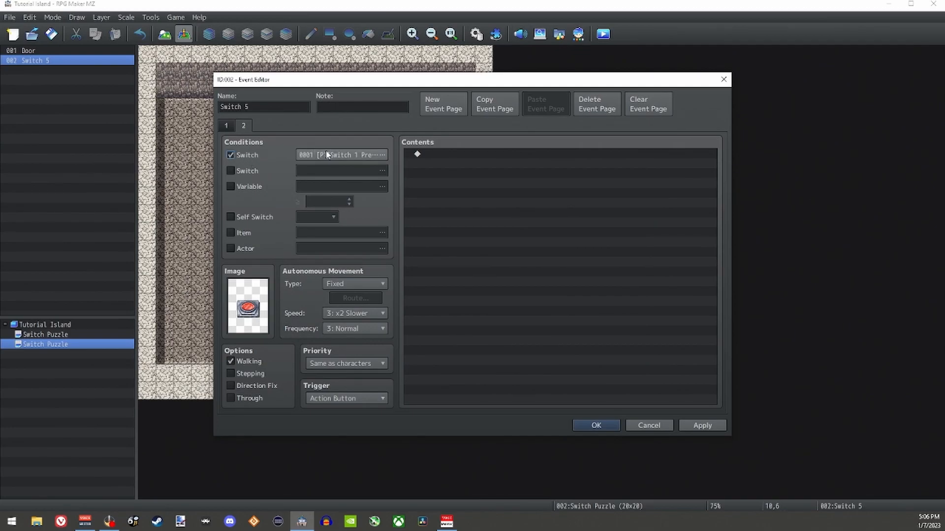
click(382, 155)
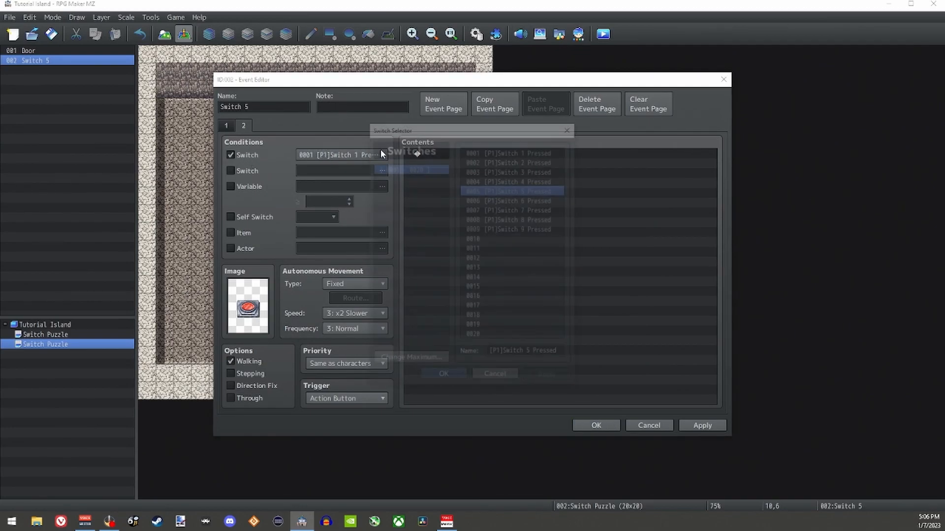
click(450, 378)
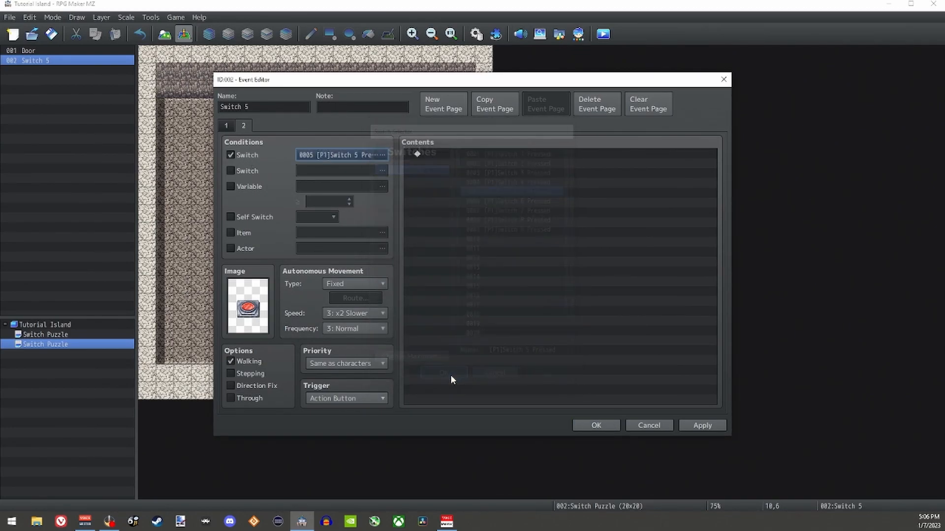
click(243, 126)
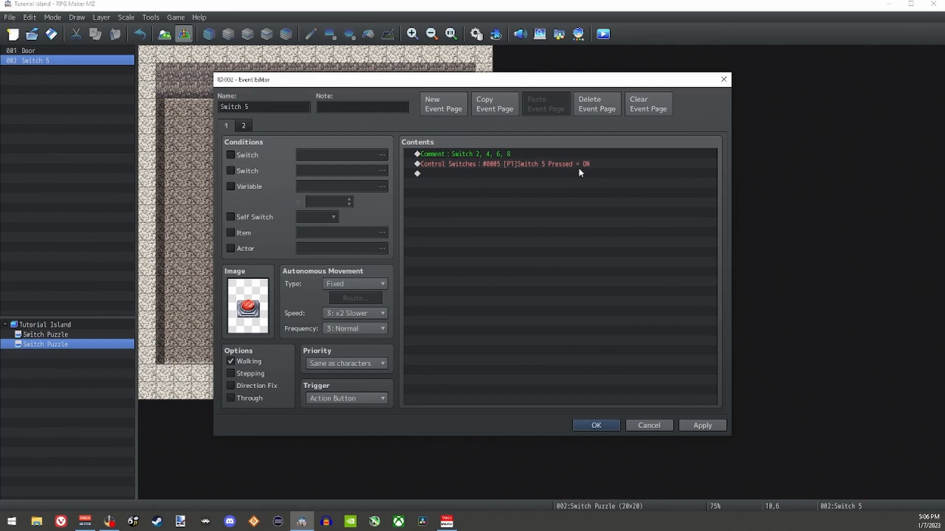
click(247, 125)
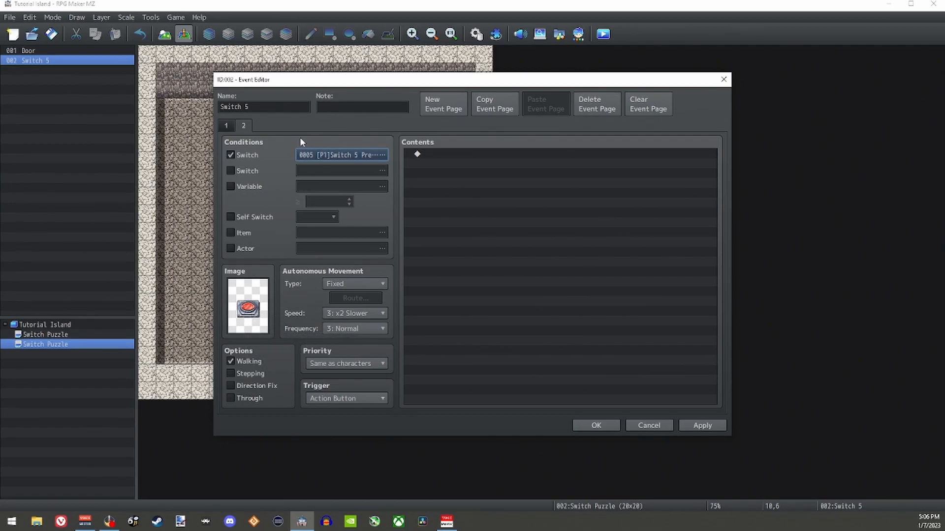
Step: Add a conditional branch with an Else branch to the first page, checking whether 0002 [P1]Switch 2 Pressed is ON
click(227, 125)
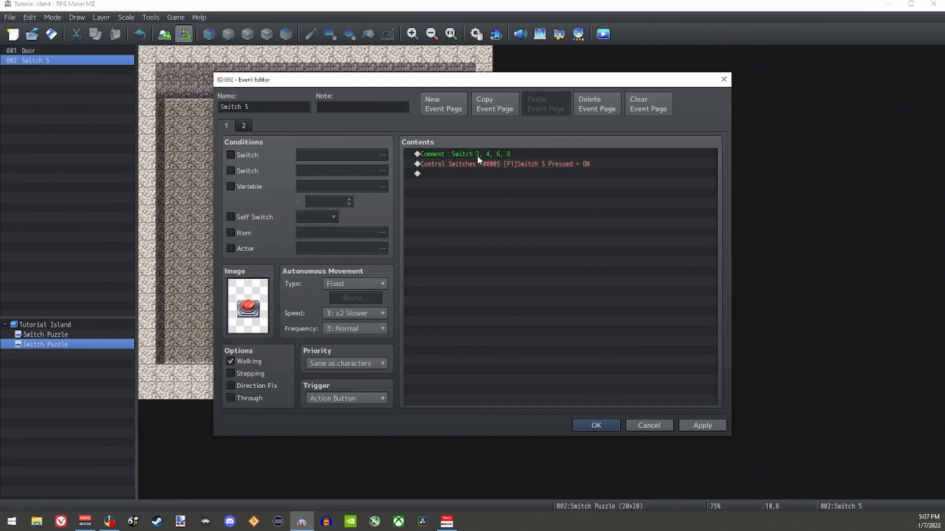
double_click(436, 173)
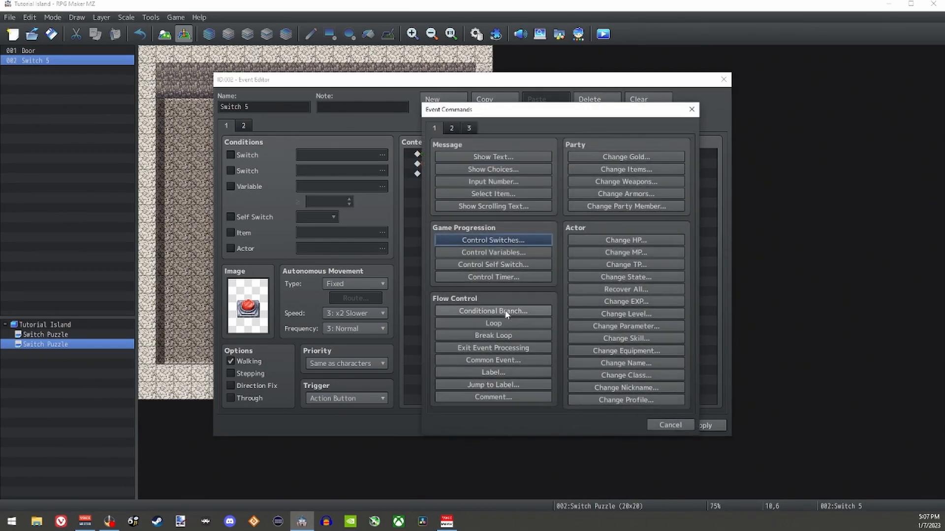
click(502, 311)
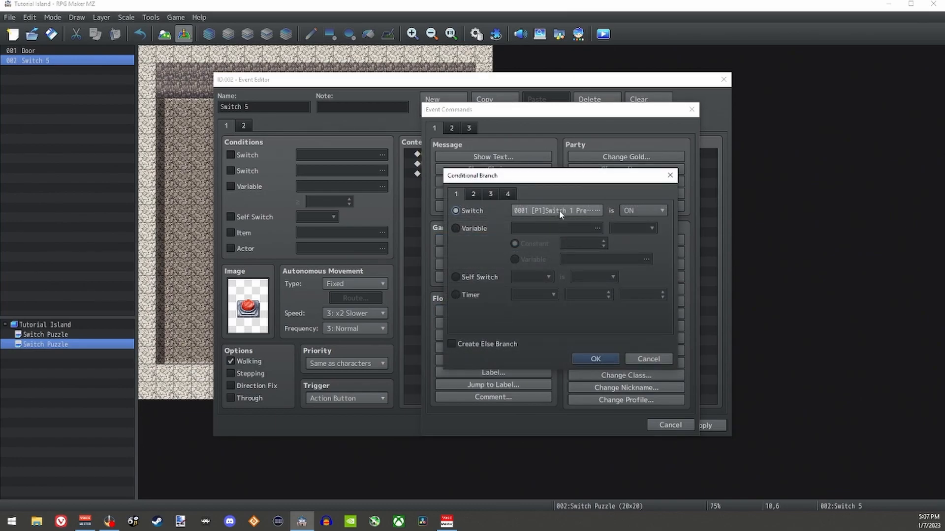
click(559, 211)
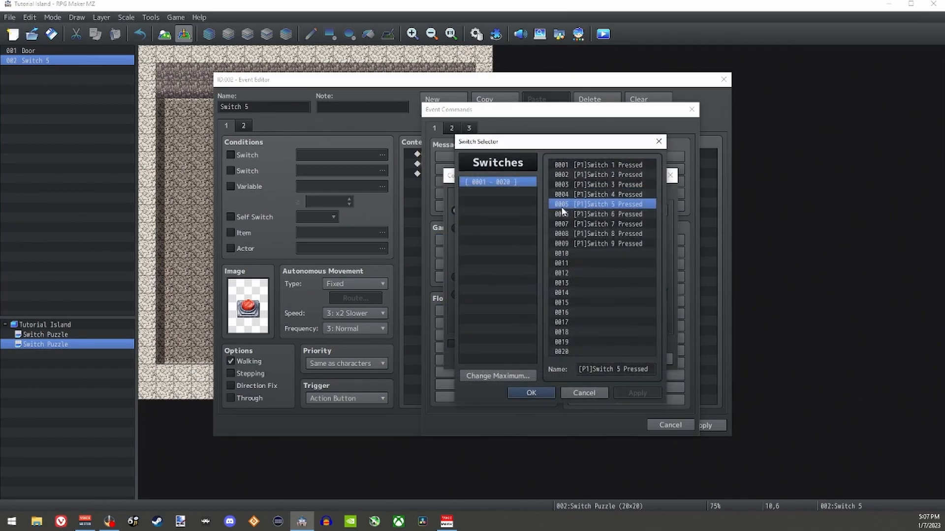
double_click(607, 174)
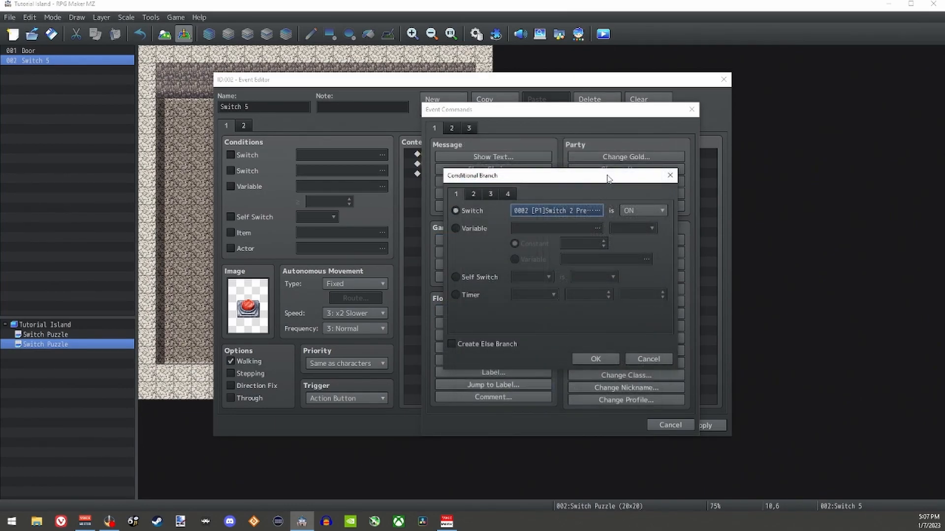
click(450, 344)
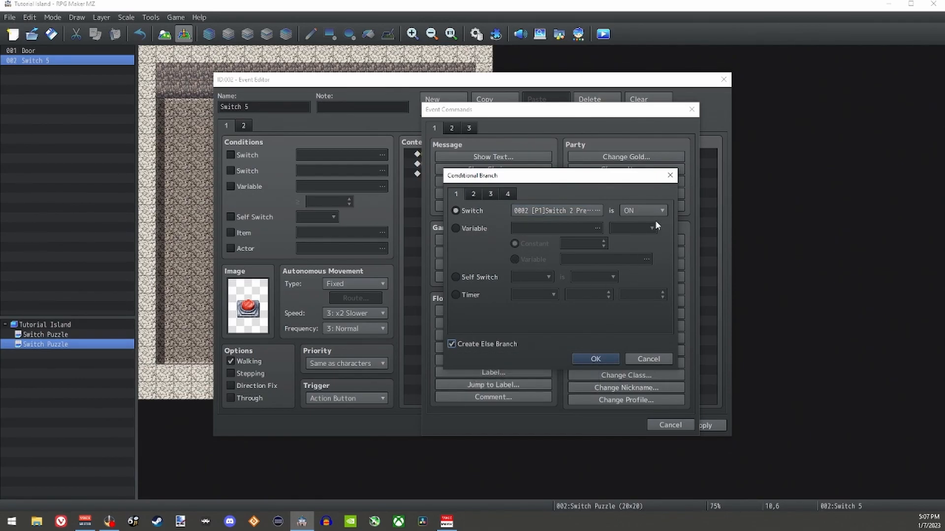
click(601, 356)
click(445, 179)
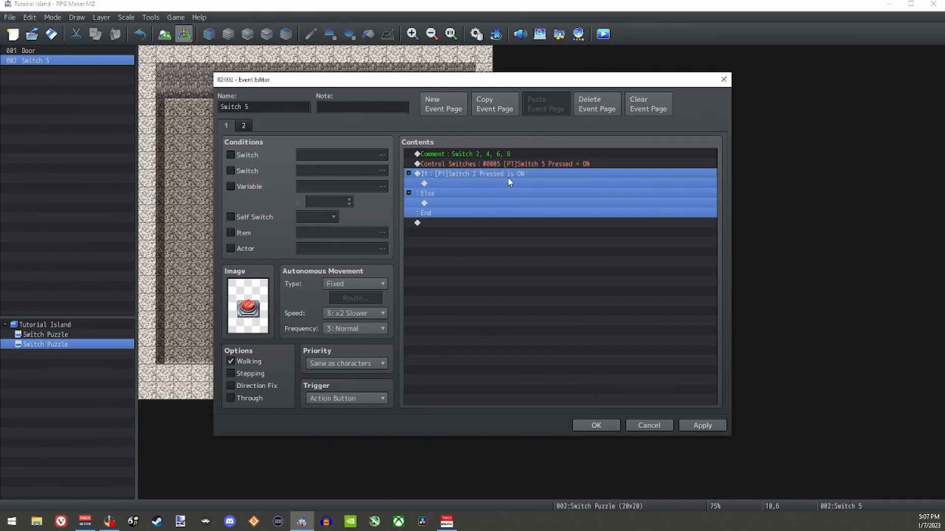
click(470, 164)
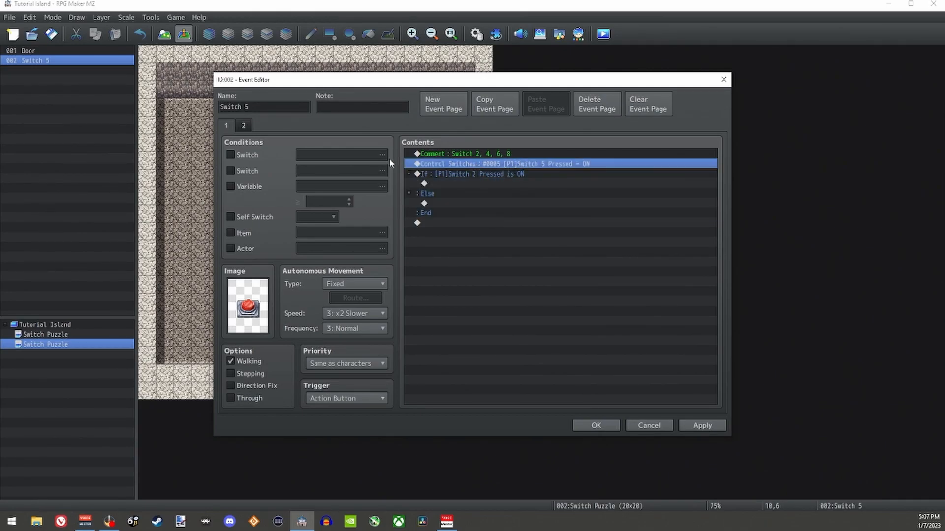
Step: Inside the If branch, add a Control Switches command that turns 0002 [P1]Switch 2 Pressed OFF
click(457, 174)
click(459, 183)
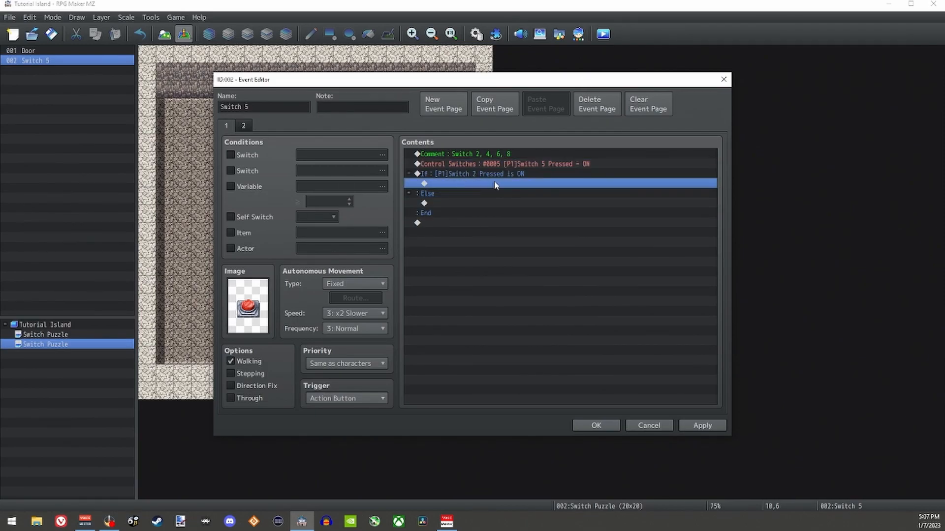
double_click(484, 183)
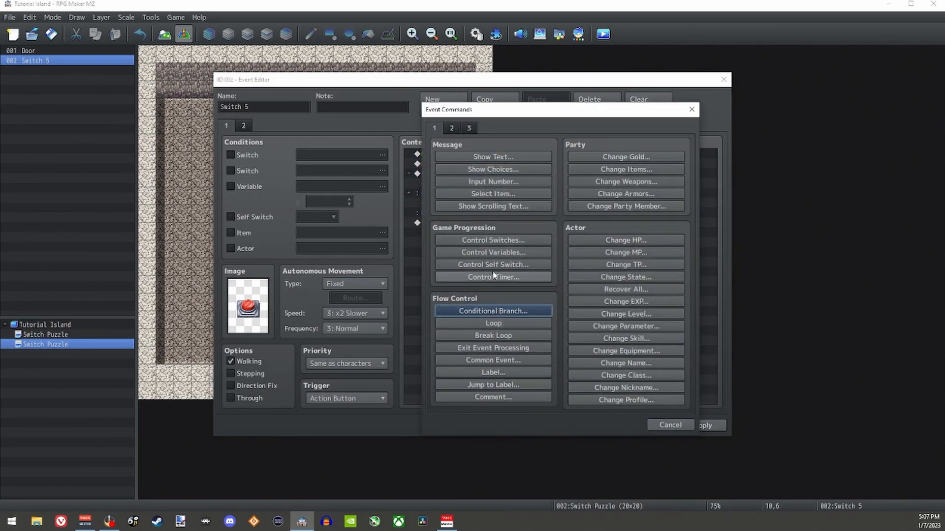
click(509, 241)
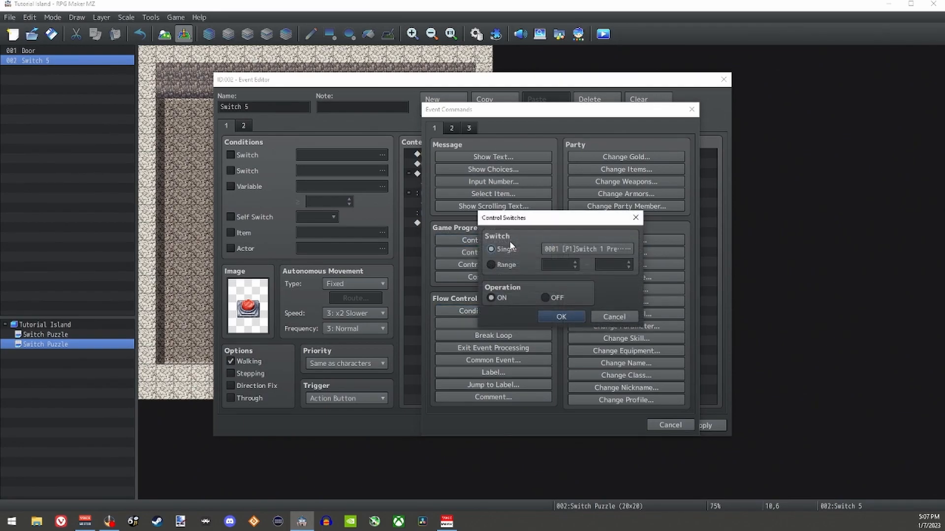
click(559, 249)
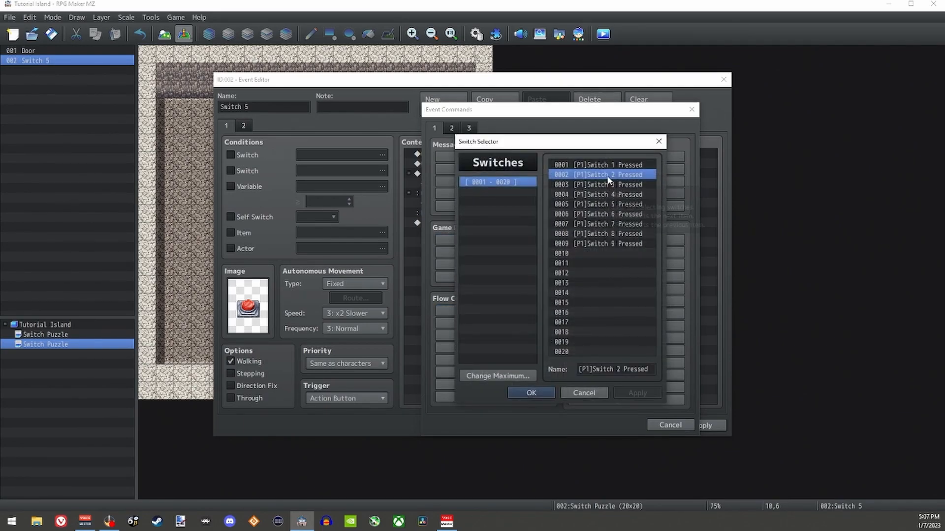
double_click(608, 177)
click(556, 297)
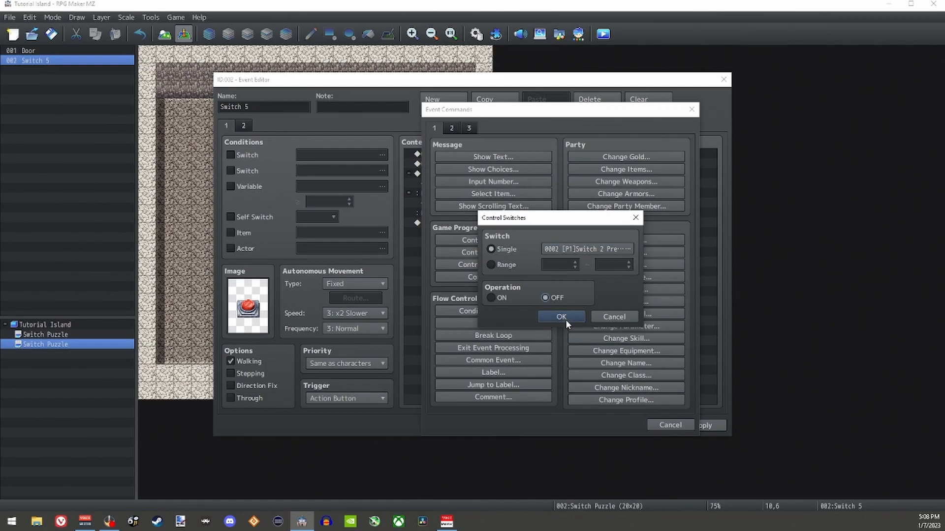
click(561, 317)
Step: Copy the Switch 2 OFF command from the If branch and paste it into the Else branch
click(502, 175)
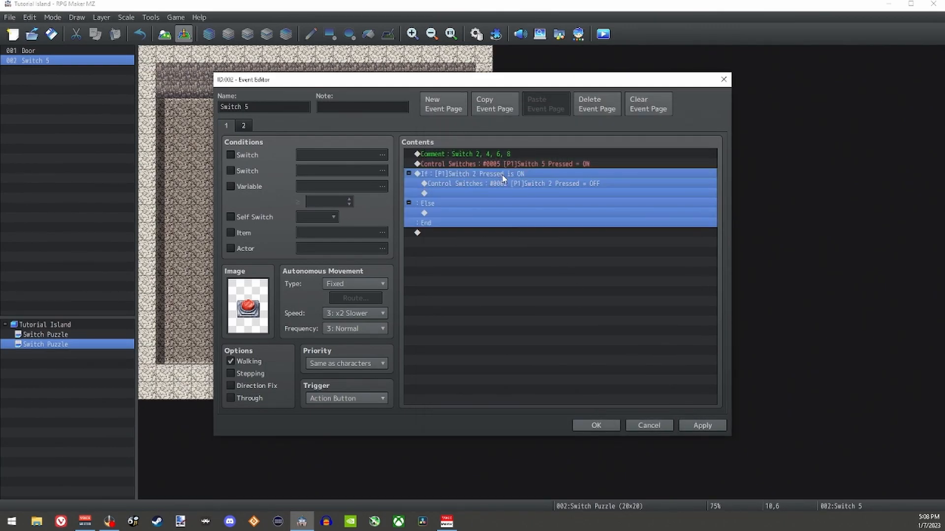
click(438, 204)
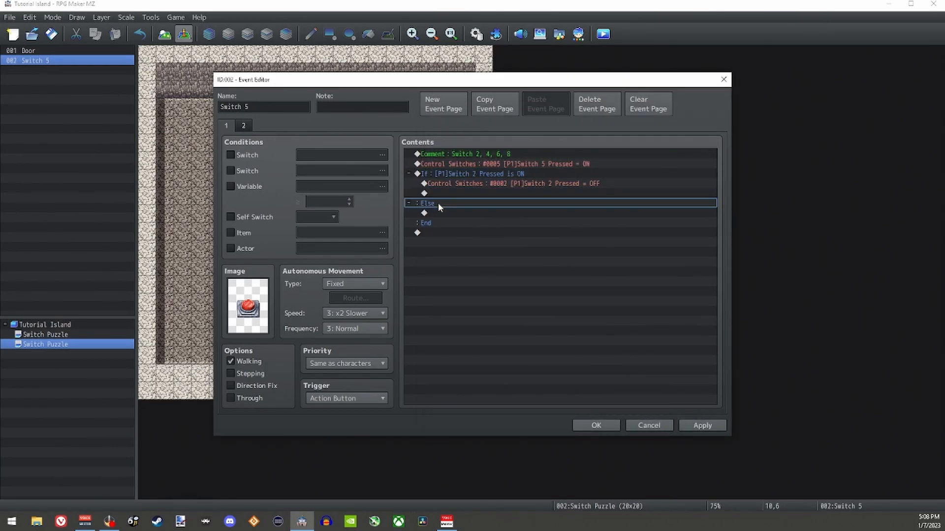
click(492, 182)
right_click(492, 182)
click(506, 228)
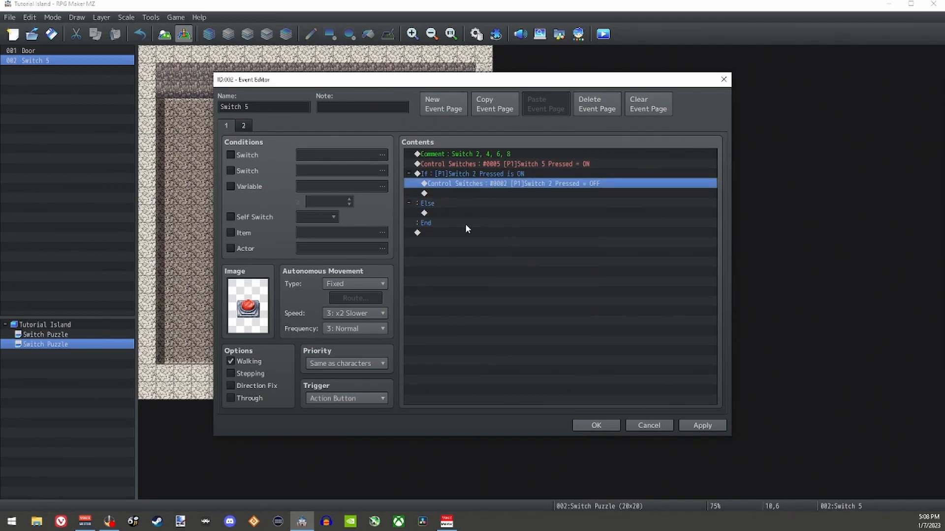
click(449, 213)
key(ctrl+v)
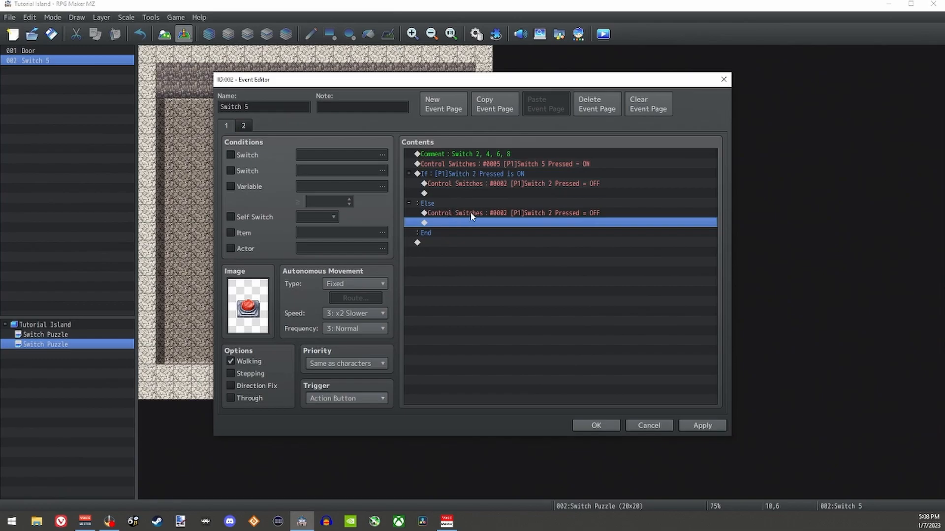
Step: Set the Else branch's pasted Control Switches command to turn 0002 [P1]Switch 2 Pressed ON
double_click(535, 214)
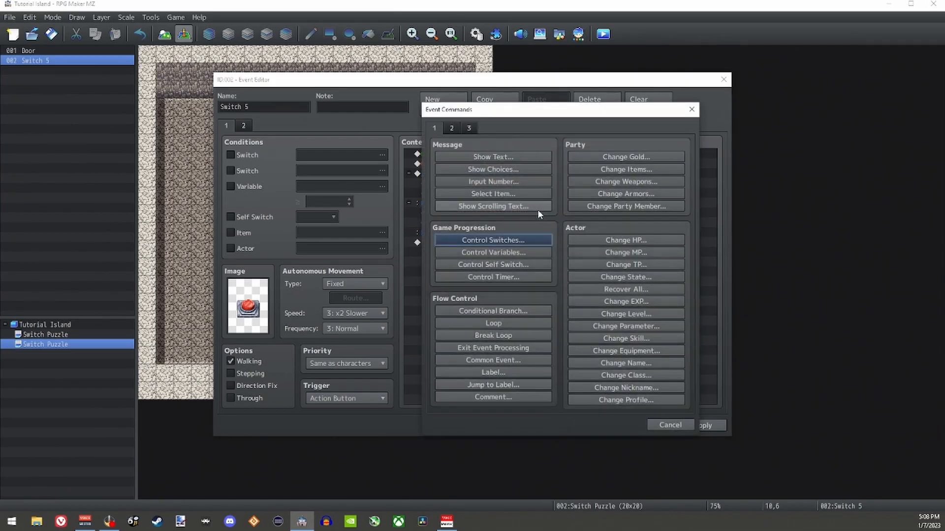
click(675, 423)
key(space)
click(493, 297)
click(563, 315)
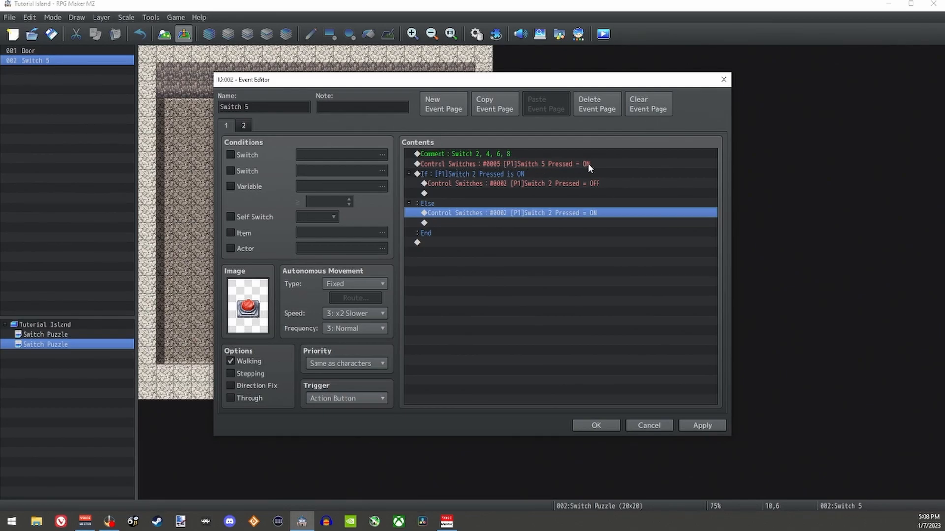
Step: Review the second page's condition and image, and return to the end of the first page's commands
click(245, 126)
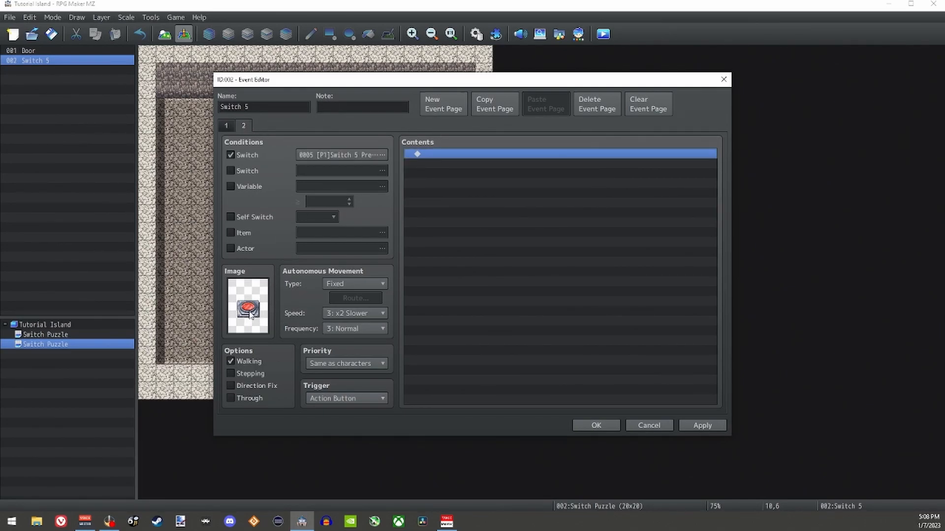
click(226, 126)
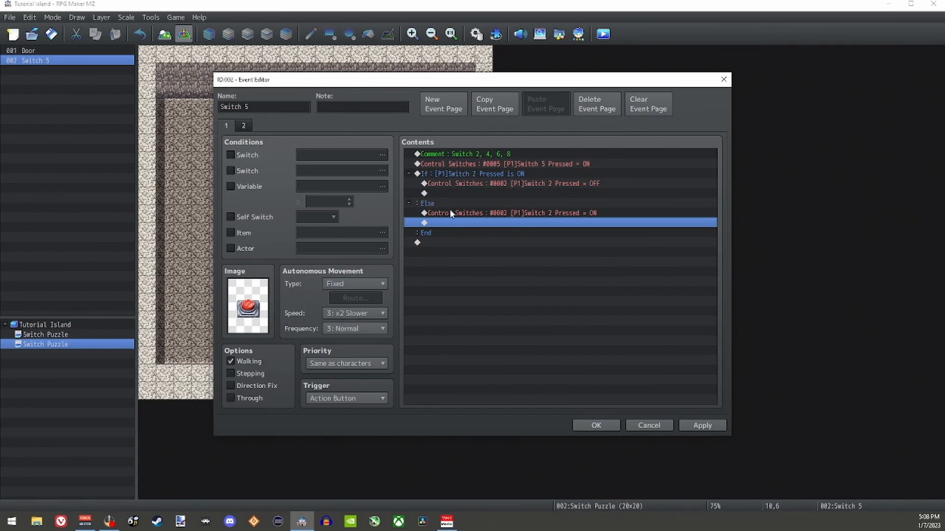
click(460, 241)
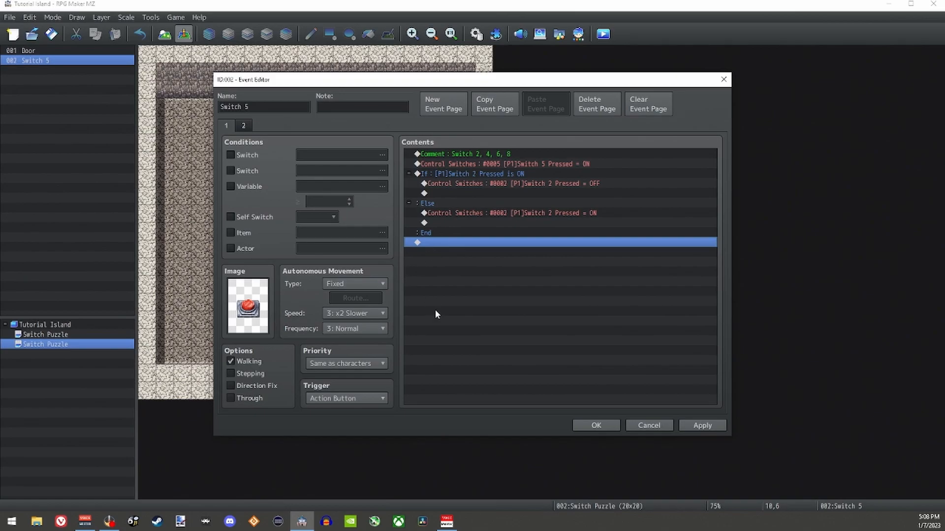
Step: Duplicate the whole Switch 2 conditional branch three times below the original
click(457, 175)
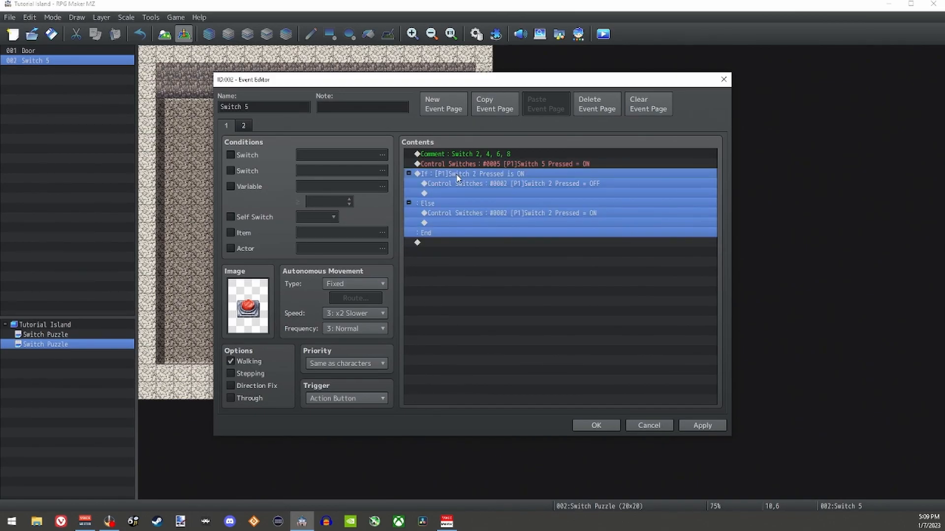
click(433, 243)
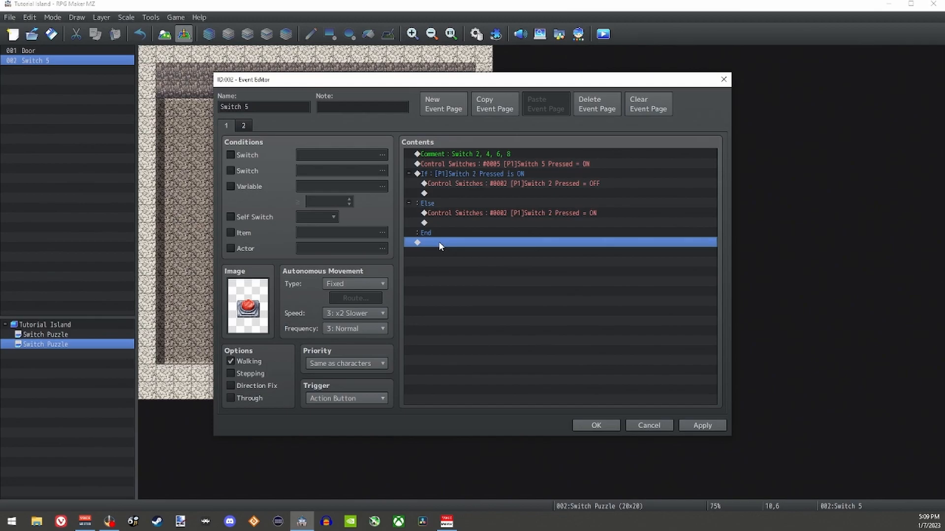
key(ctrl+v)
key(ctrl+v)
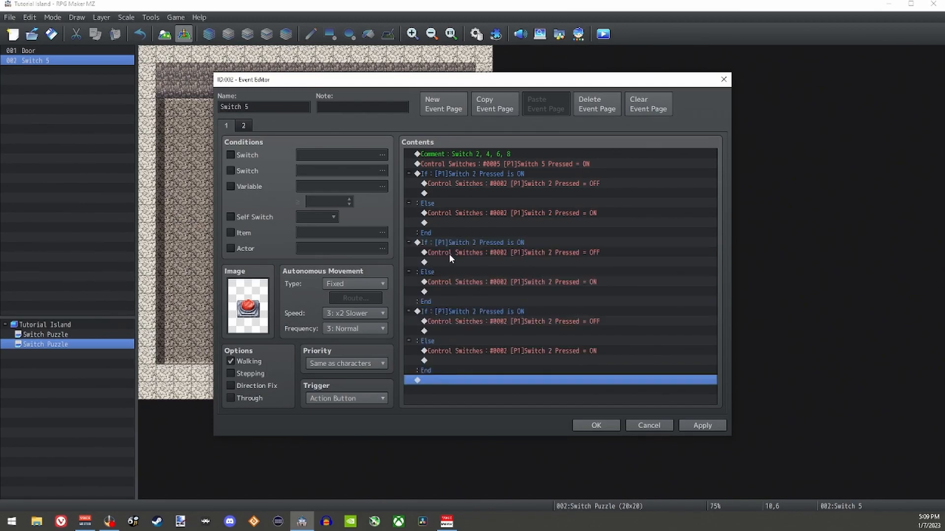
key(ctrl+v)
scroll(487, 265, up, 3)
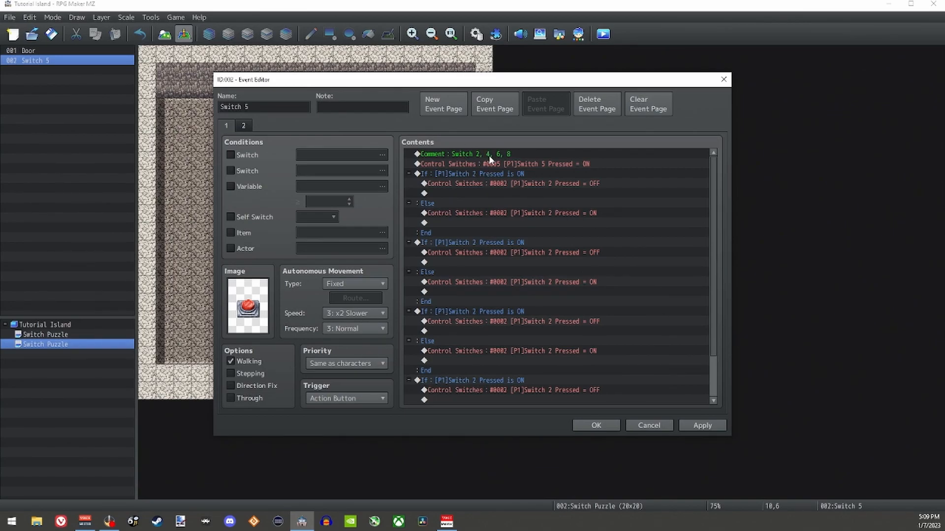
Step: Change the second conditional branch to check whether 0004 [P1]Switch 4 Pressed is ON
click(441, 245)
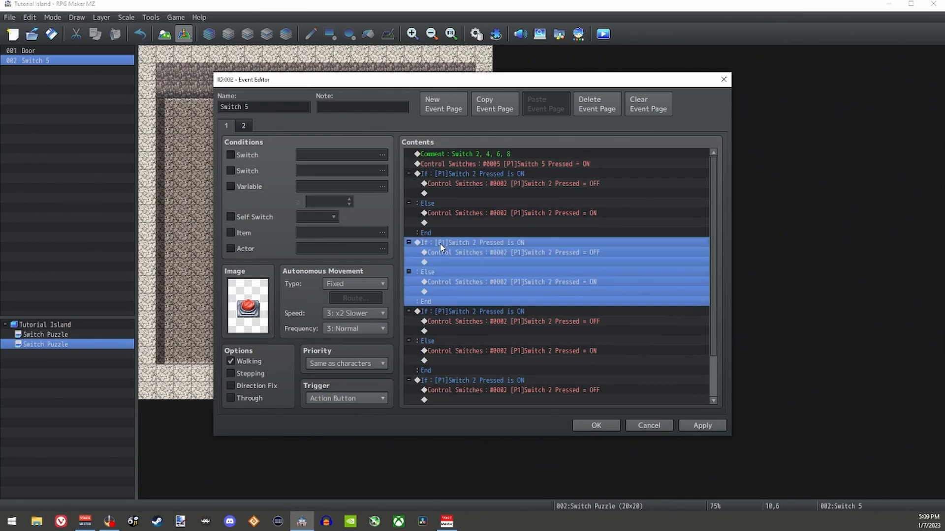
double_click(517, 241)
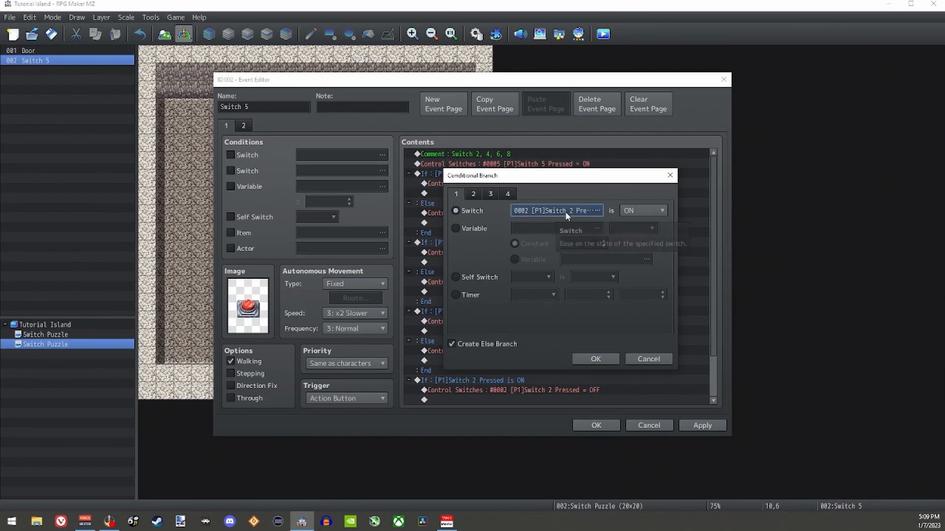
click(565, 211)
click(604, 194)
click(534, 396)
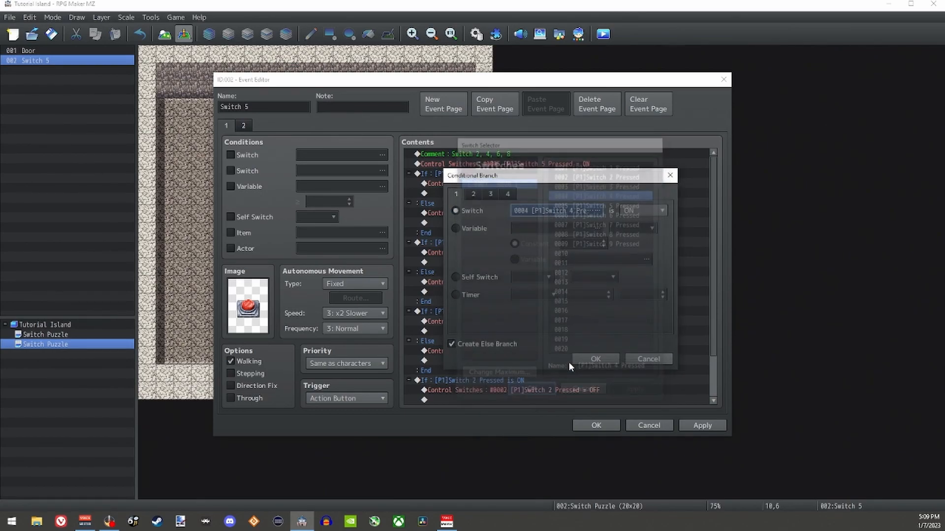
click(591, 361)
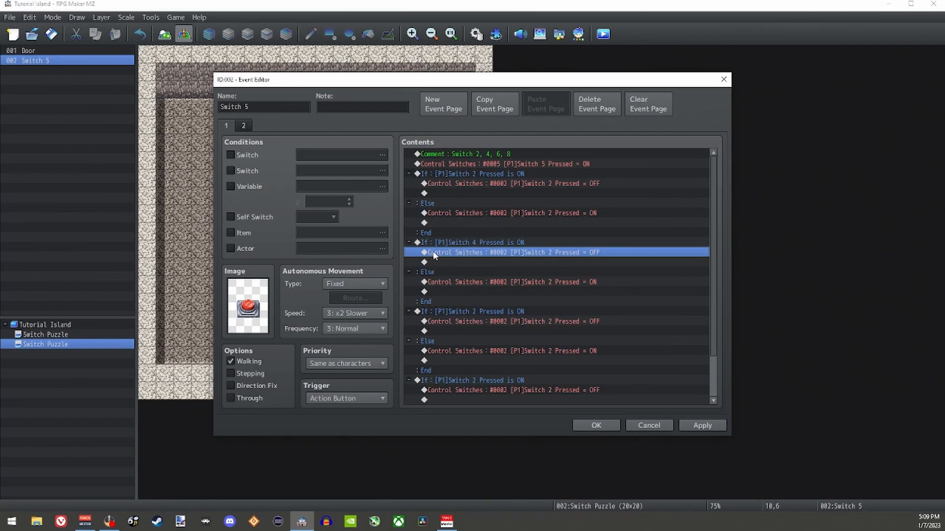
Step: In the Switch 4 branch, make the If command turn 0004 [P1]Switch 4 Pressed OFF and the Else command turn it ON
double_click(545, 252)
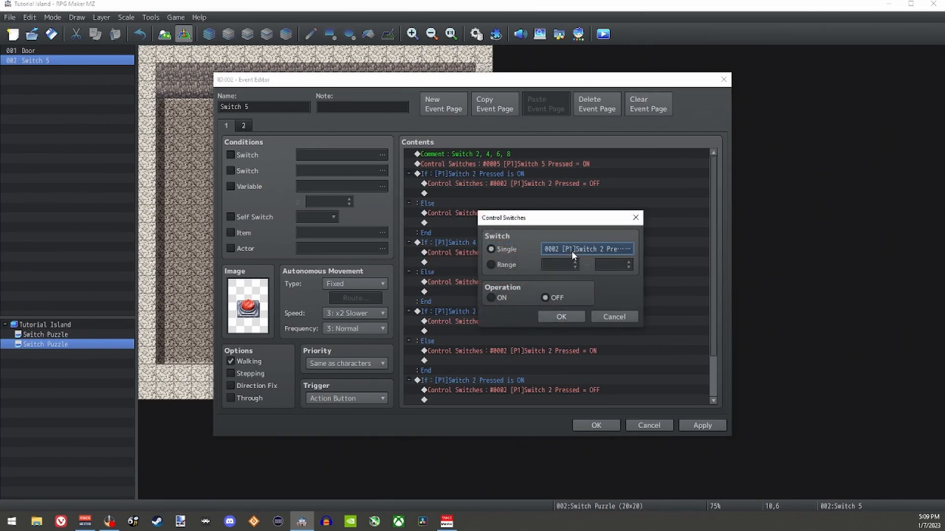
click(572, 249)
click(532, 393)
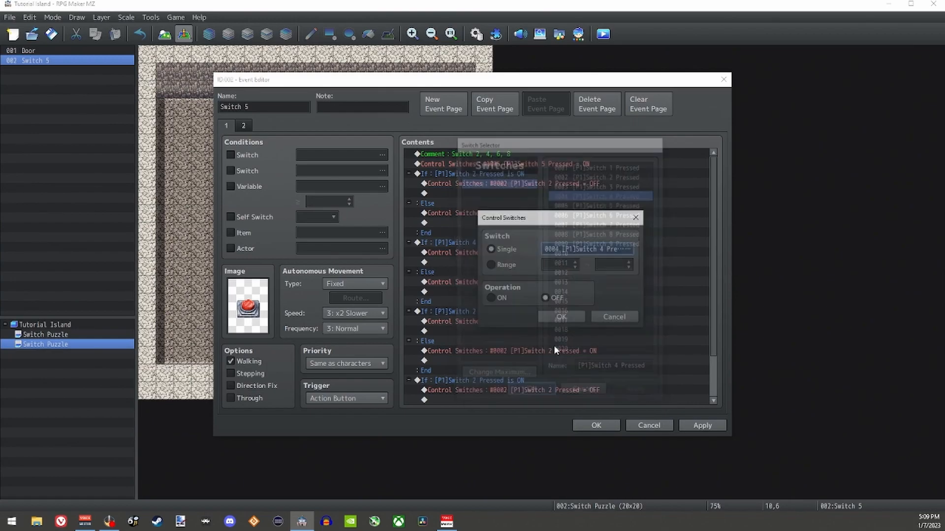
click(554, 317)
double_click(537, 282)
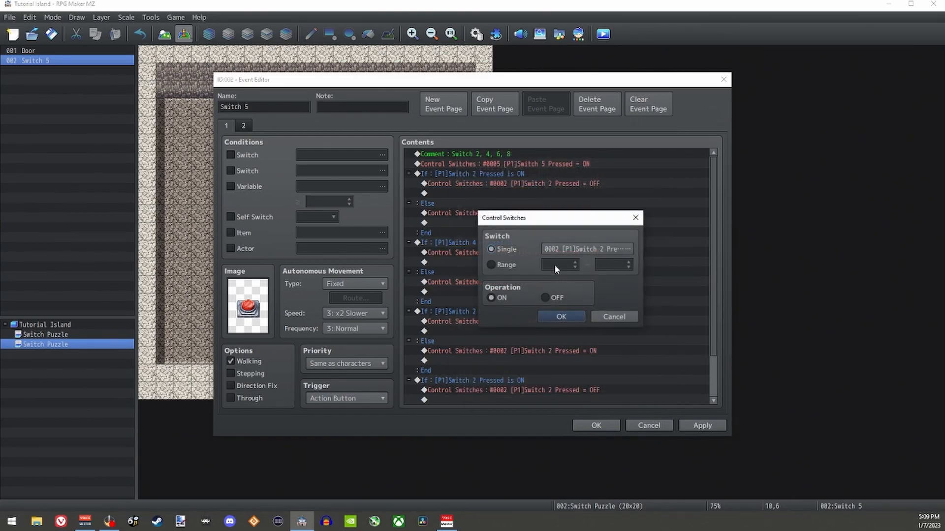
click(567, 249)
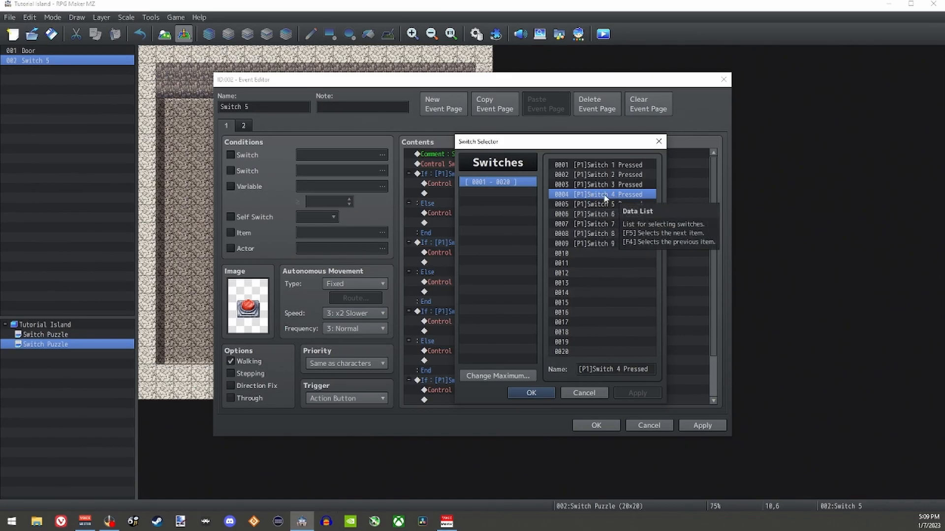
click(536, 392)
click(565, 318)
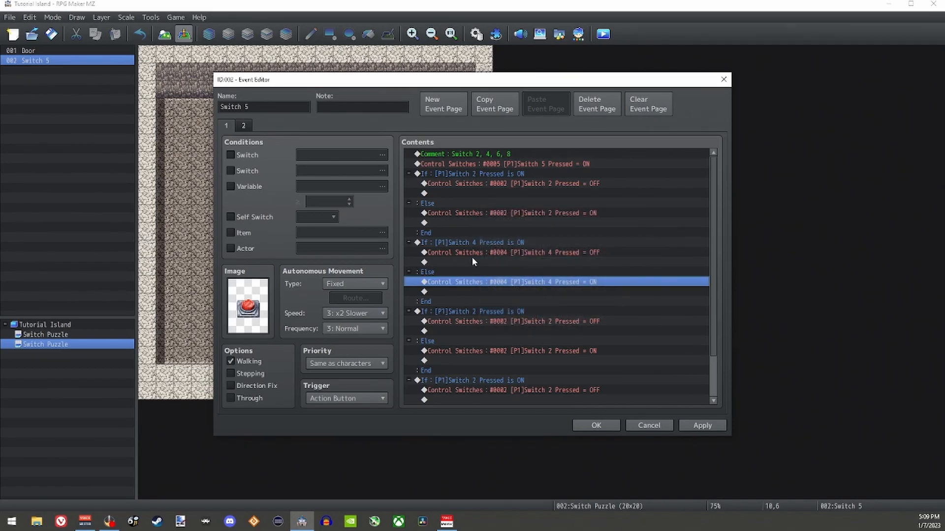
Step: Check the Switch 4 branch's commands and the comment listing the neighbouring switches
click(440, 252)
click(441, 266)
click(443, 282)
click(497, 156)
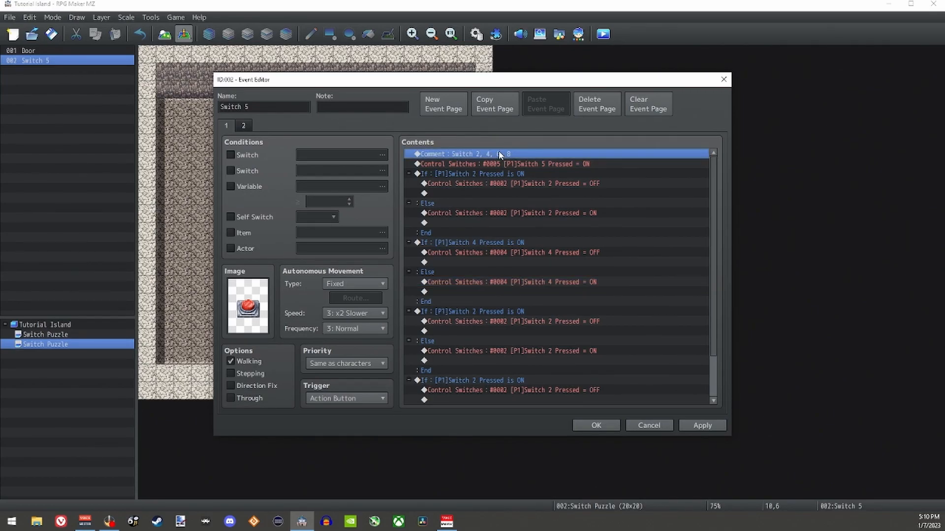
Step: Change the third conditional branch to check whether 0006 [P1]Switch 6 Pressed is ON
click(480, 313)
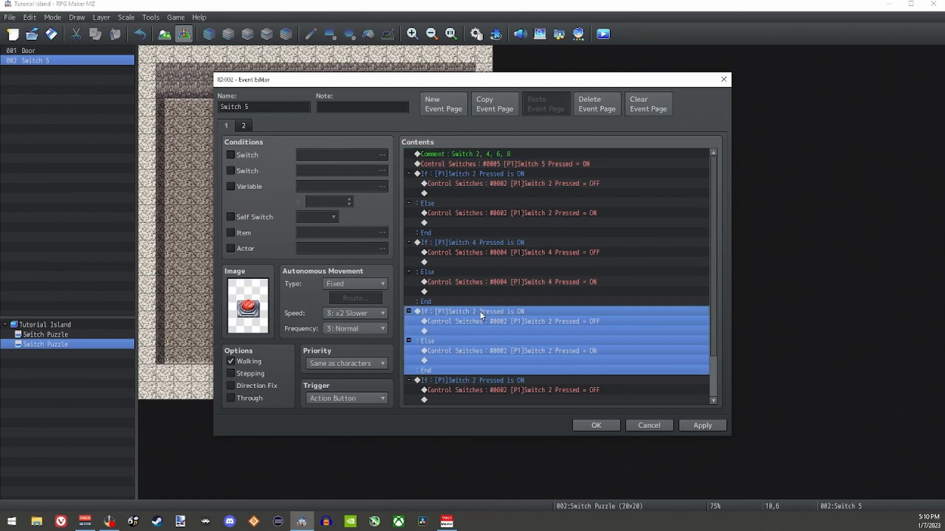
double_click(508, 315)
click(589, 211)
click(617, 215)
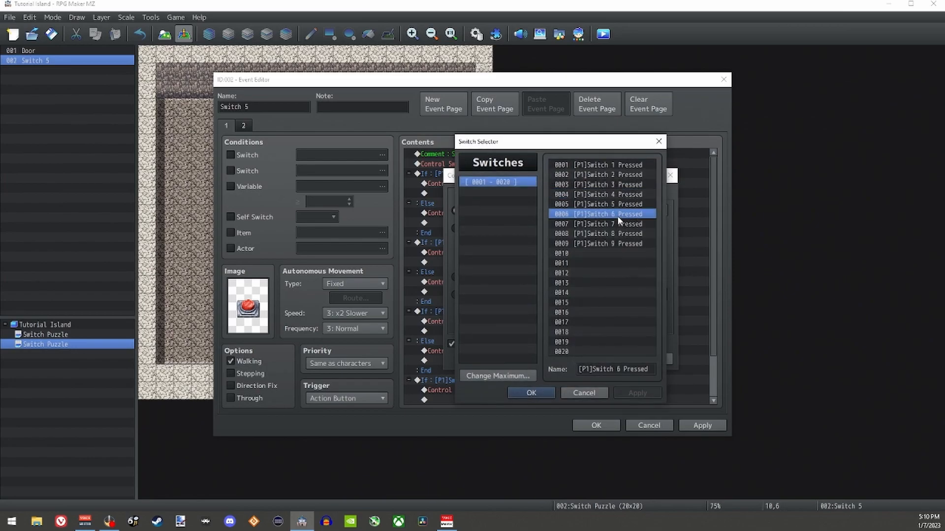
click(536, 392)
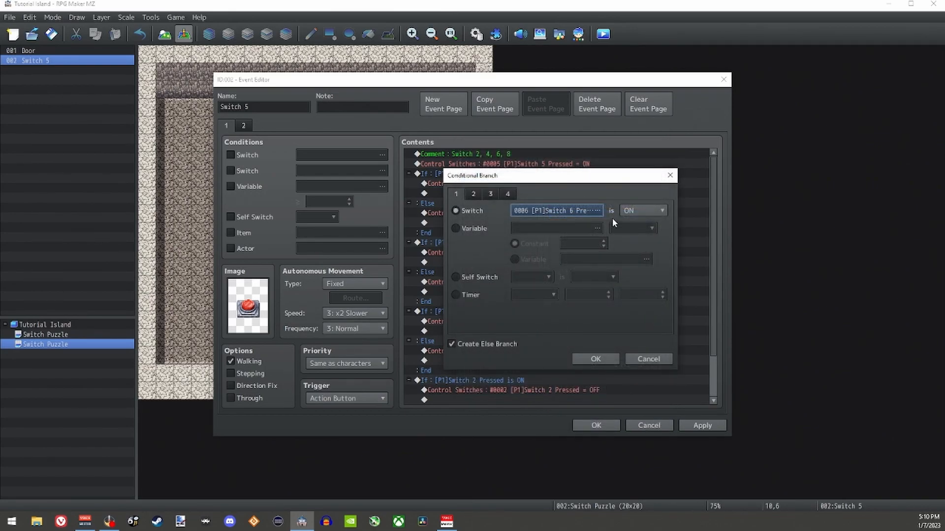
click(596, 359)
Step: Make the If command in the Switch 6 branch turn 0006 [P1]Switch 6 Pressed OFF
click(459, 322)
click(434, 351)
click(439, 322)
click(440, 350)
click(442, 322)
click(444, 351)
click(475, 320)
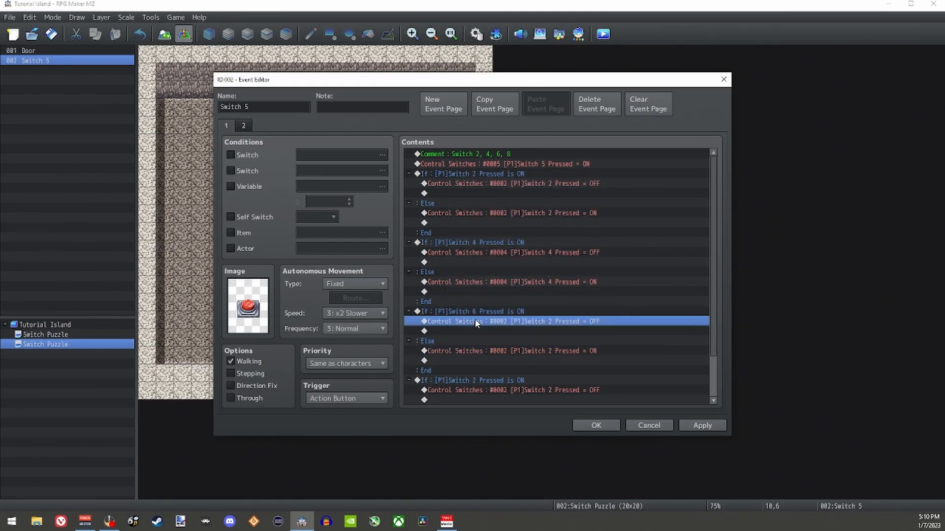
double_click(555, 323)
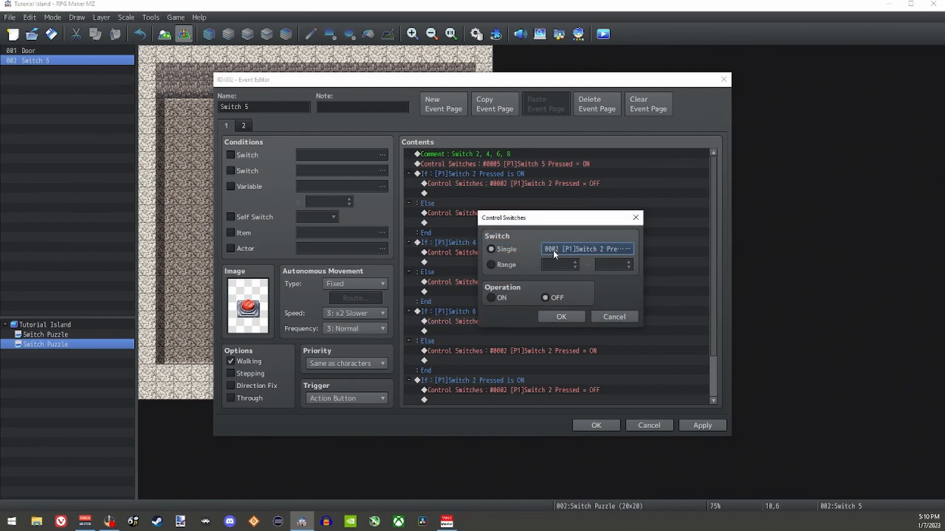
click(553, 250)
click(596, 214)
click(531, 391)
click(557, 317)
Step: Make the Else command in the Switch 6 branch turn 0006 [P1]Switch 6 Pressed ON
double_click(545, 351)
click(578, 249)
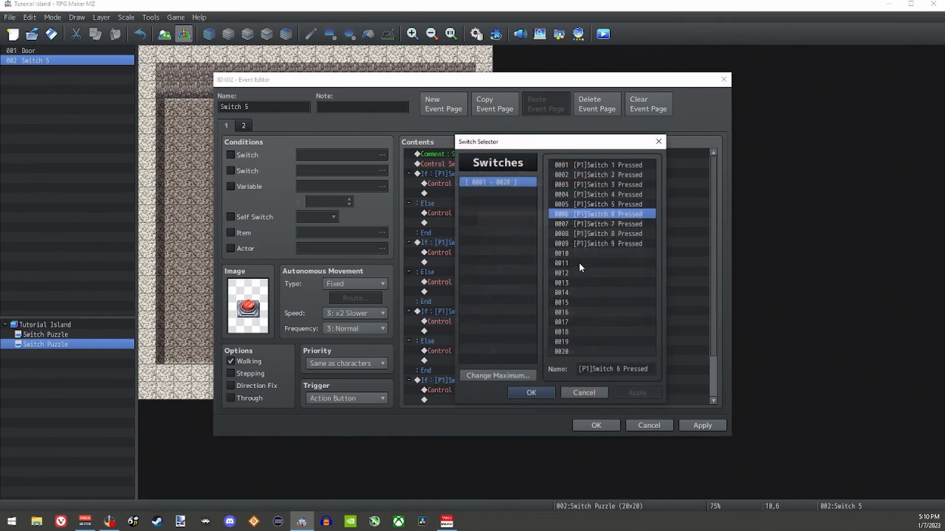
click(535, 393)
click(554, 316)
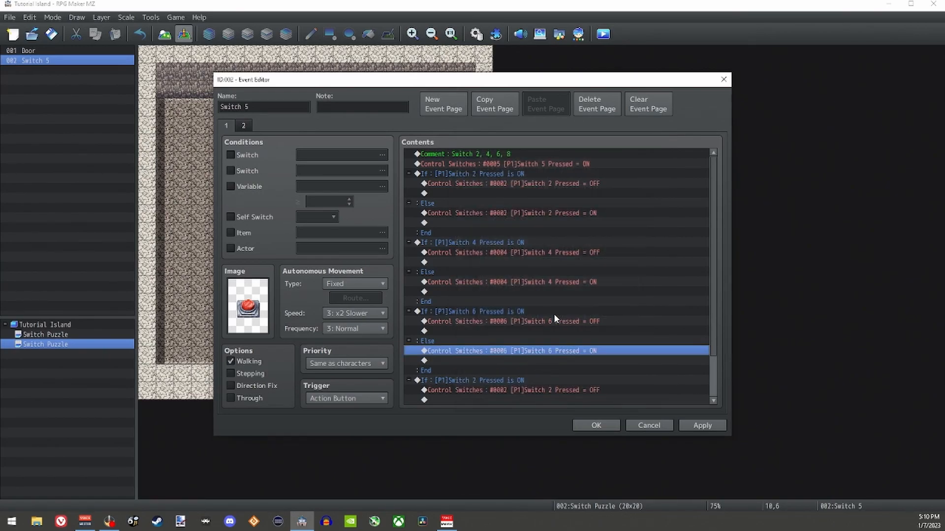
Step: Change the fourth conditional branch to check whether 0008 [P1]Switch 8 Pressed is ON
scroll(505, 330, down, 2)
click(502, 332)
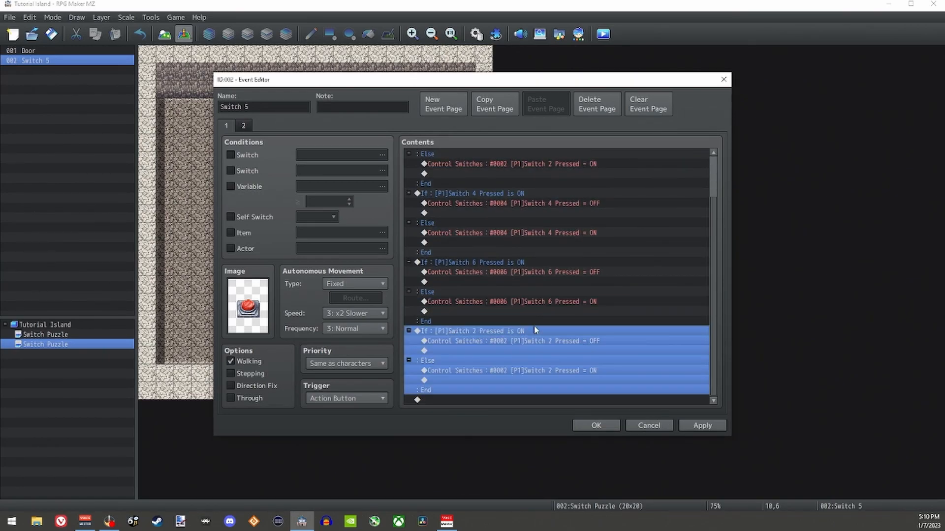
scroll(534, 310, up, 2)
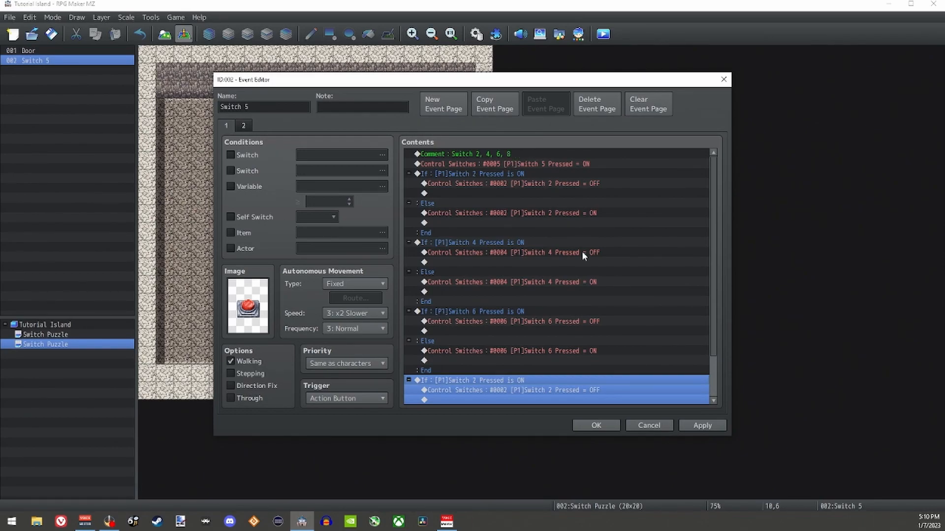
scroll(571, 260, down, 2)
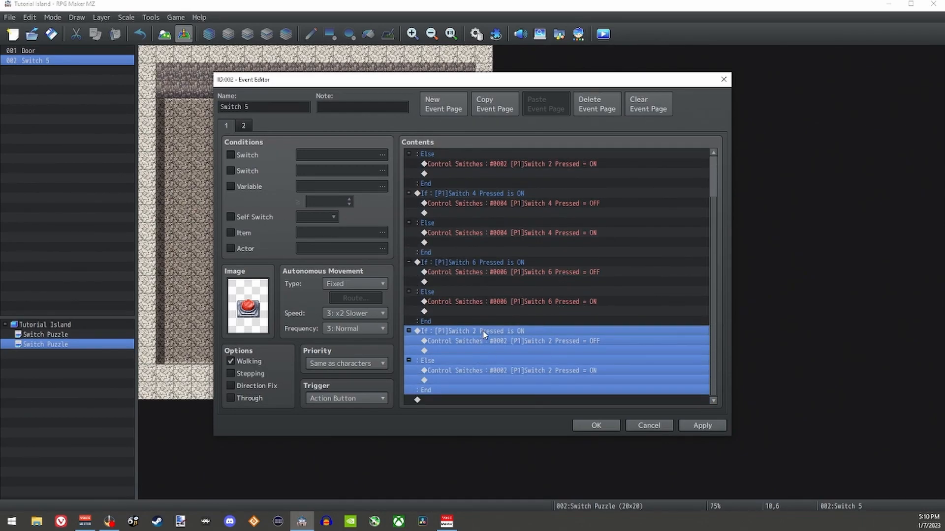
double_click(521, 331)
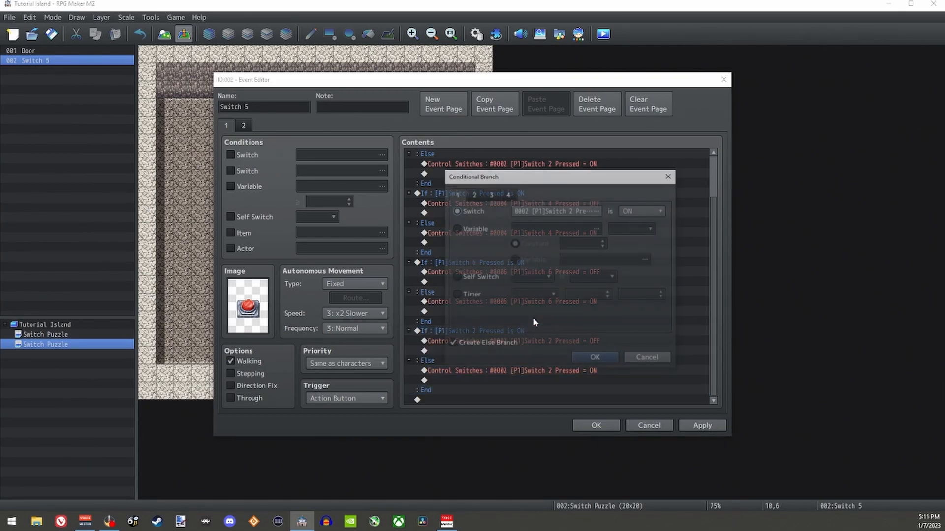
click(561, 212)
click(604, 233)
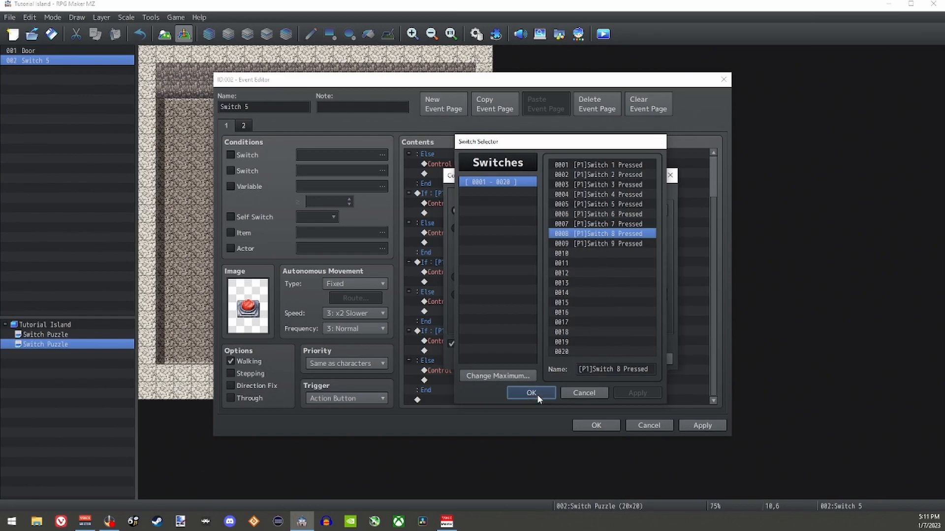
click(535, 393)
click(593, 356)
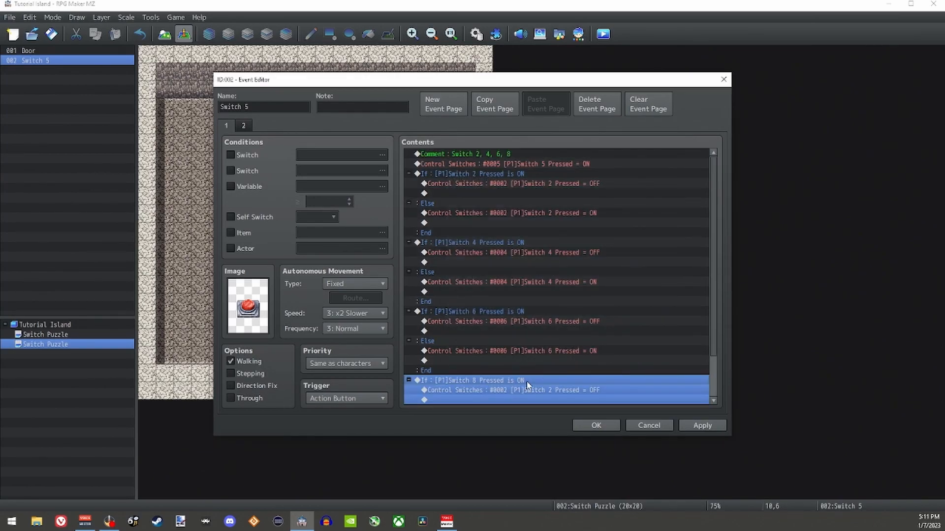
Step: Make the If command in the Switch 8 branch turn 0008 [P1]Switch 8 Pressed OFF
scroll(530, 374, down, 2)
click(532, 342)
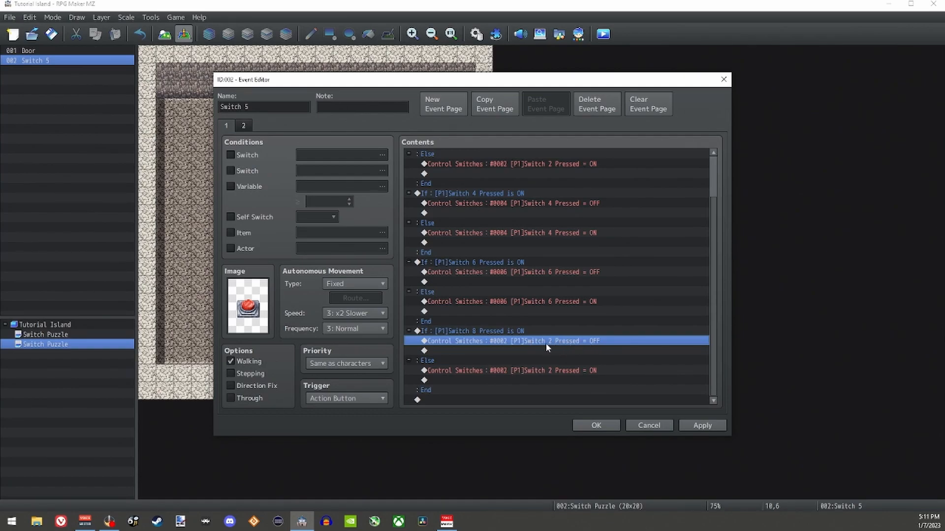
double_click(544, 343)
click(590, 258)
click(608, 234)
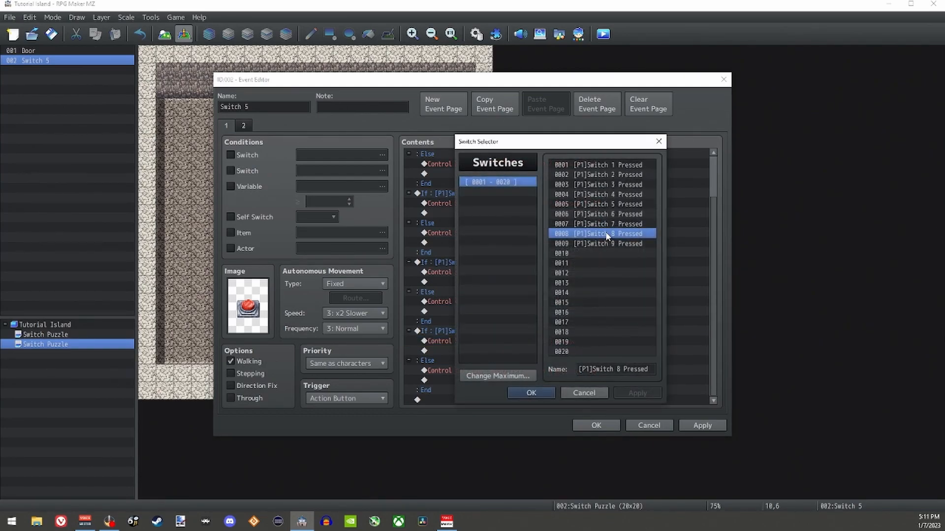
click(531, 392)
click(563, 315)
Step: Make the Else command in the Switch 8 branch turn 0008 [P1]Switch 8 Pressed ON
double_click(513, 380)
click(594, 249)
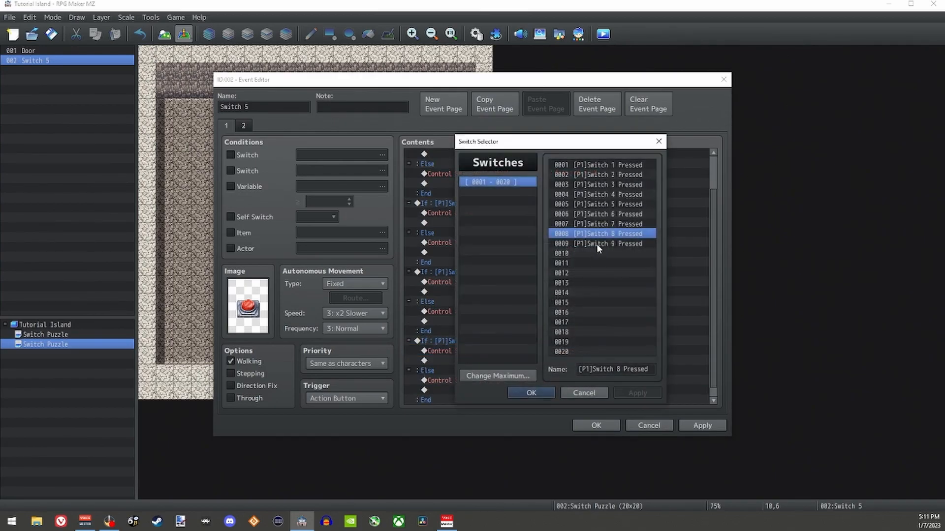
click(533, 390)
click(562, 317)
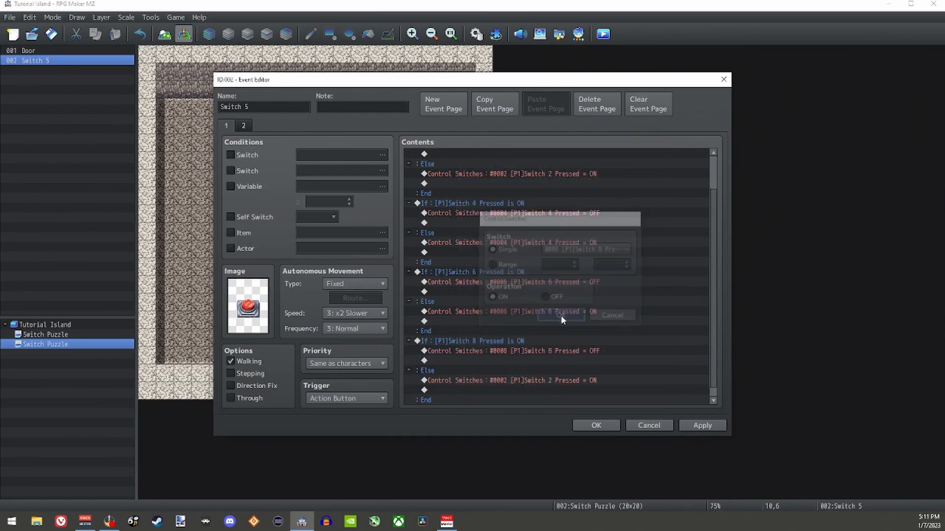
Step: Compare the Switch 5 event's second page, with its pressed-switch condition, against the first page's commands
scroll(712, 385, up, 2)
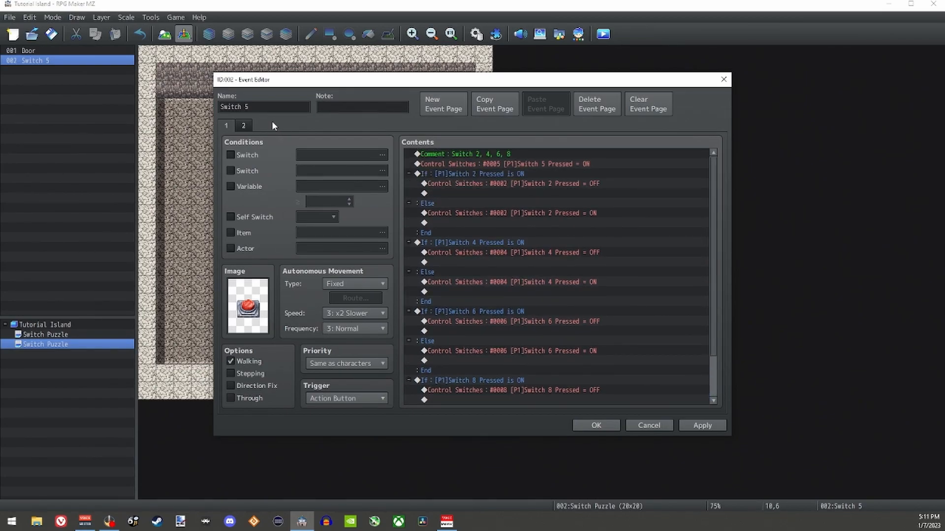
click(245, 126)
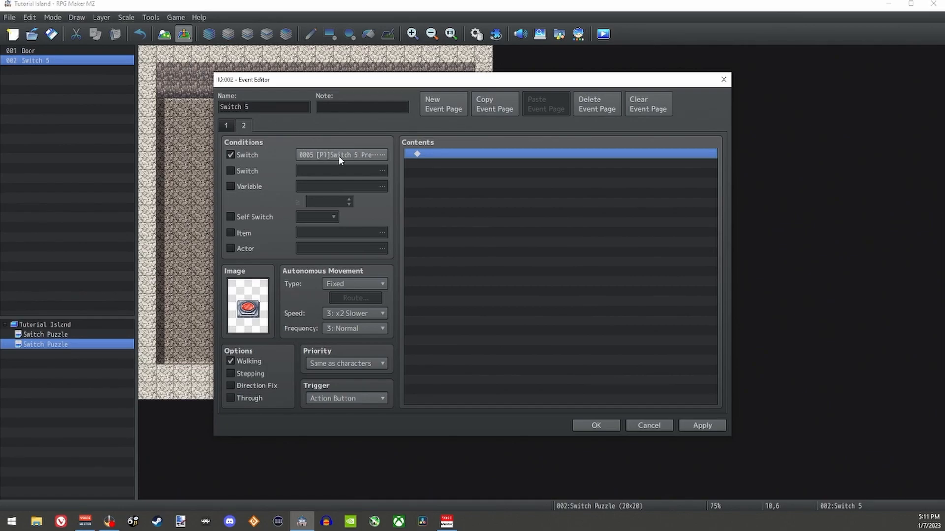
click(225, 126)
scroll(492, 177, up, 3)
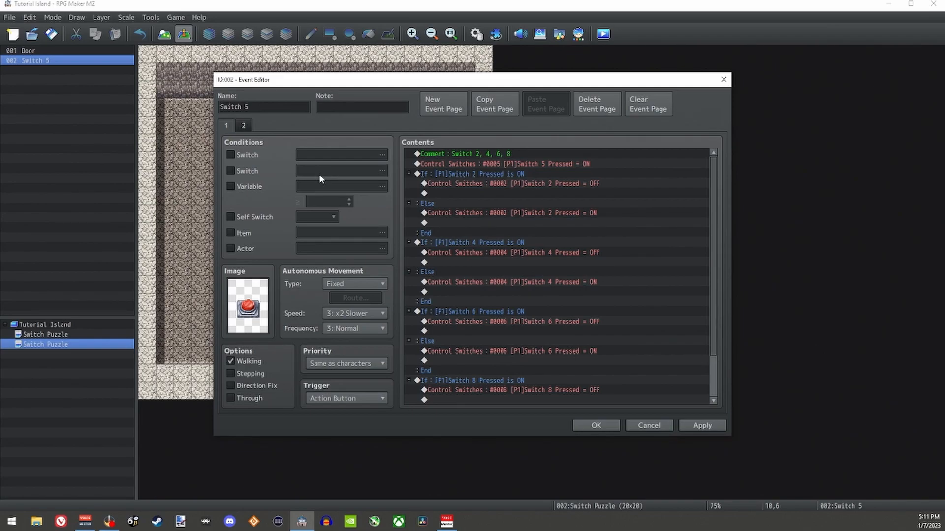
Step: Insert a Play SE command with the Switch1 sound above the command that turns Switch 5 Pressed ON
click(474, 165)
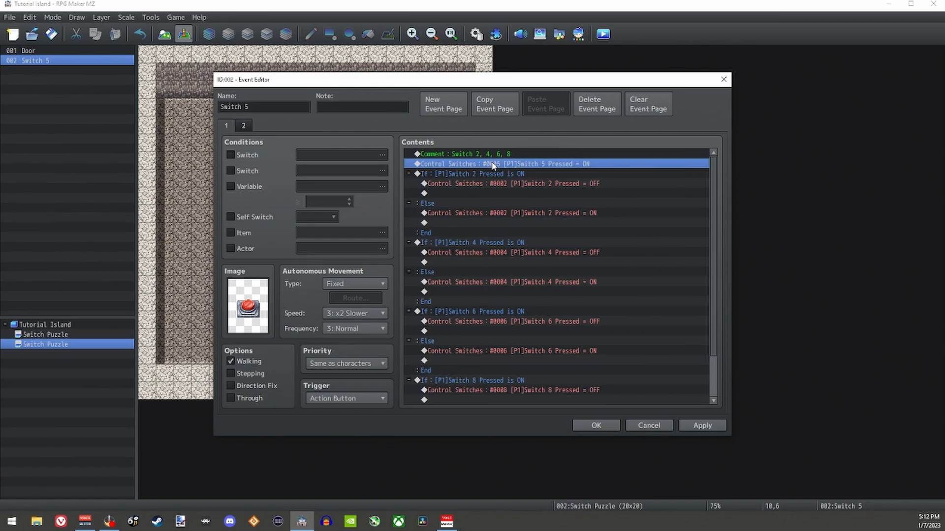
right_click(462, 167)
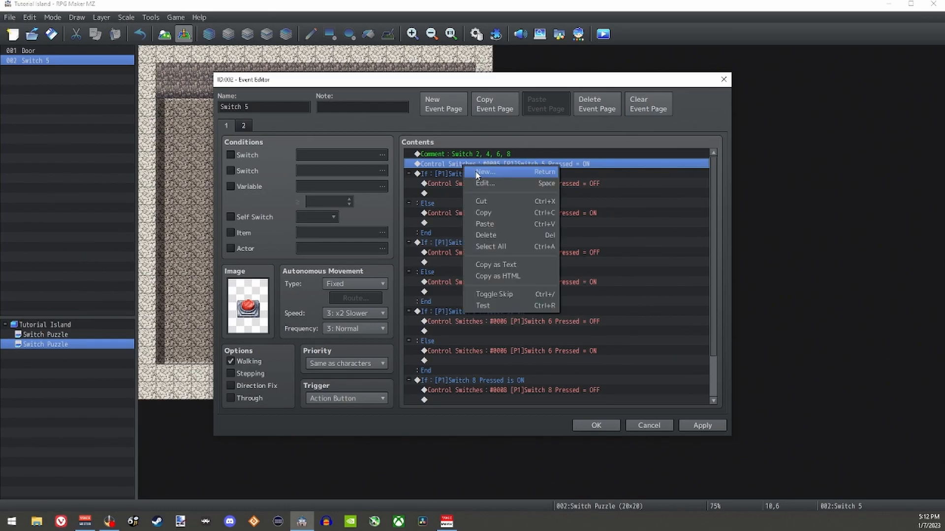
click(476, 174)
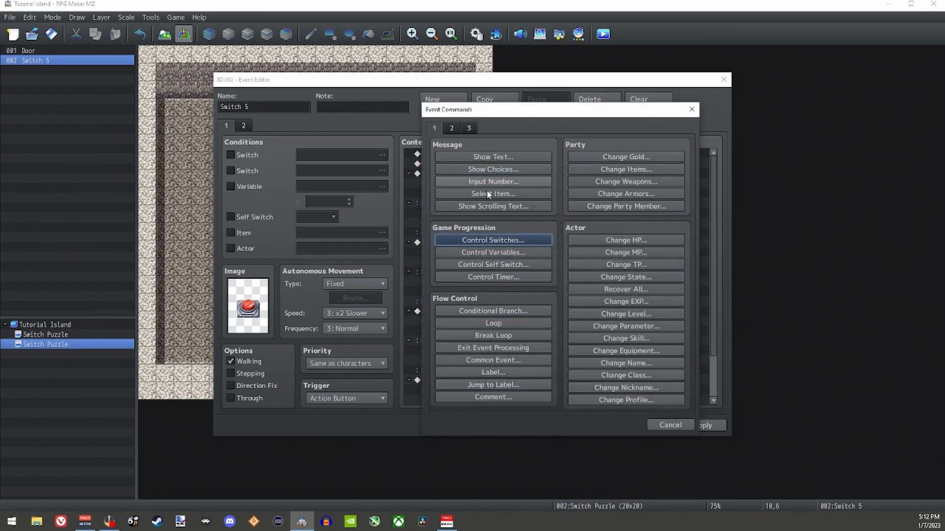
click(457, 130)
click(623, 370)
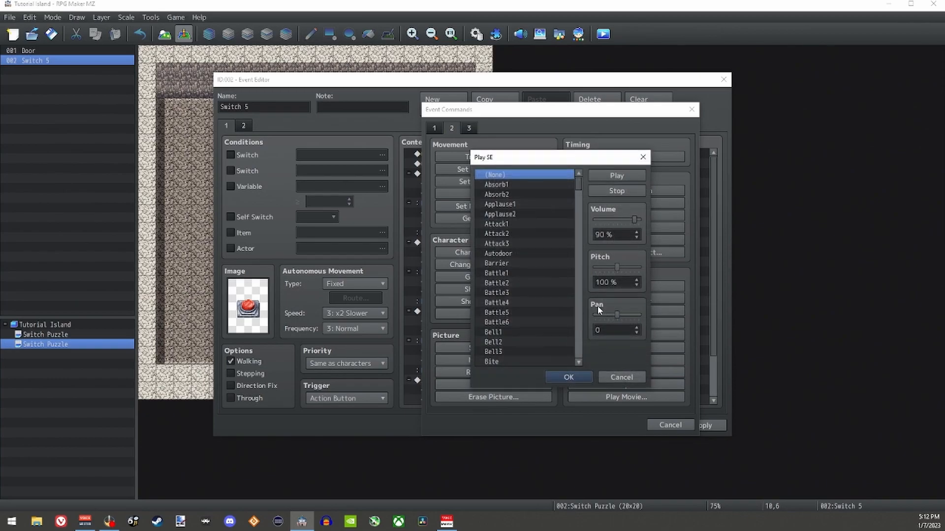
drag(577, 184, 583, 327)
click(508, 266)
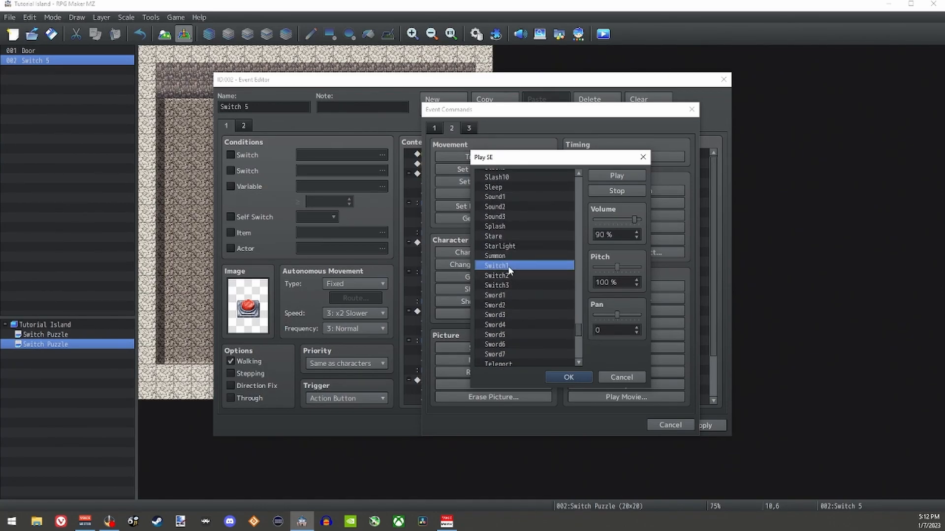
click(577, 372)
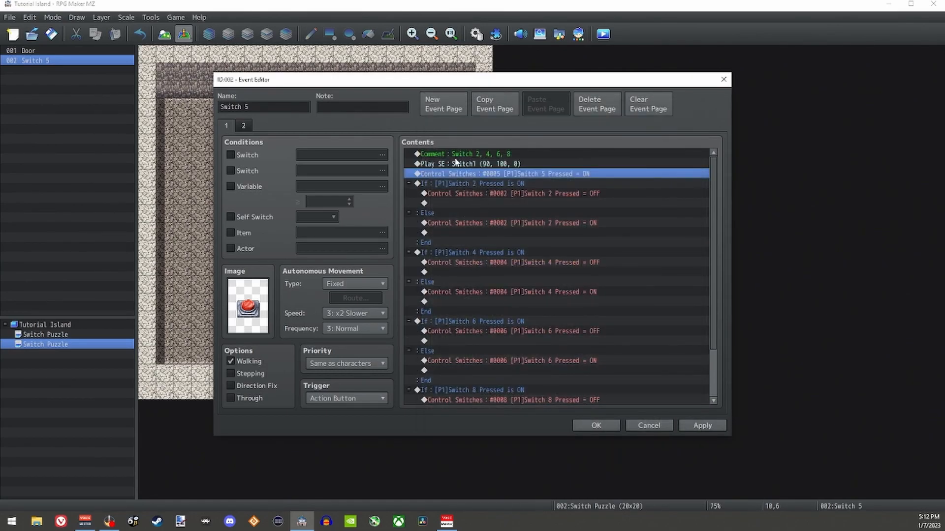
Step: Review the Switch 5 event's complete command list and save the event
click(433, 164)
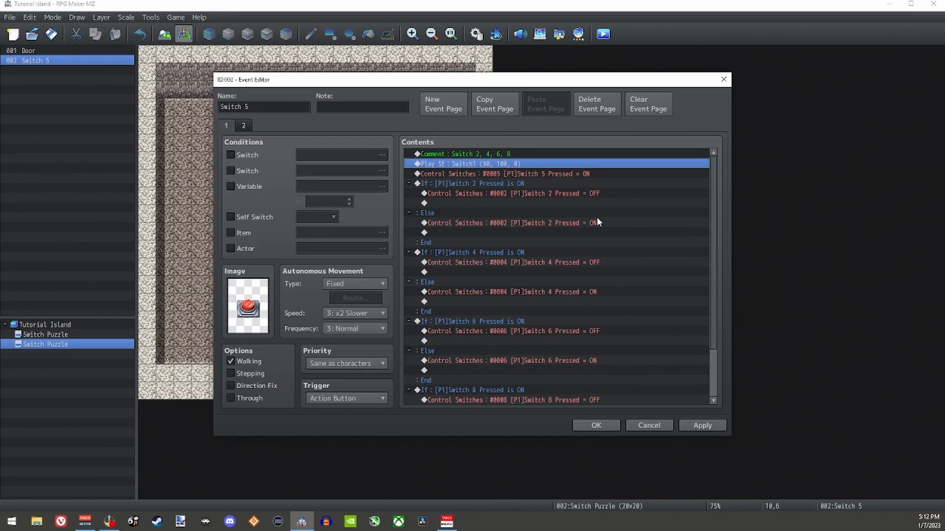
scroll(615, 241, down, 1)
scroll(615, 340, up, 1)
click(598, 427)
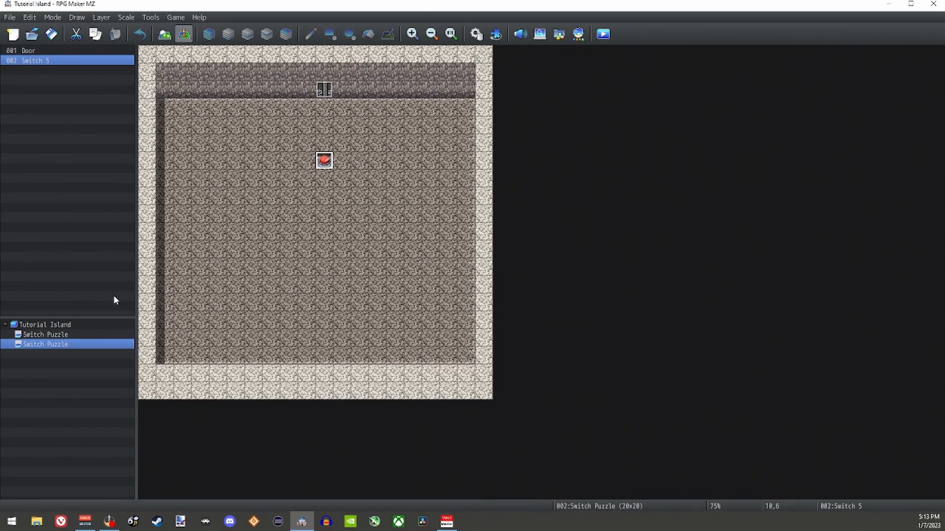
Step: Open the first Switch Puzzle map and trace Switch 5's direct neighbours above, below and on both sides
click(81, 335)
click(326, 159)
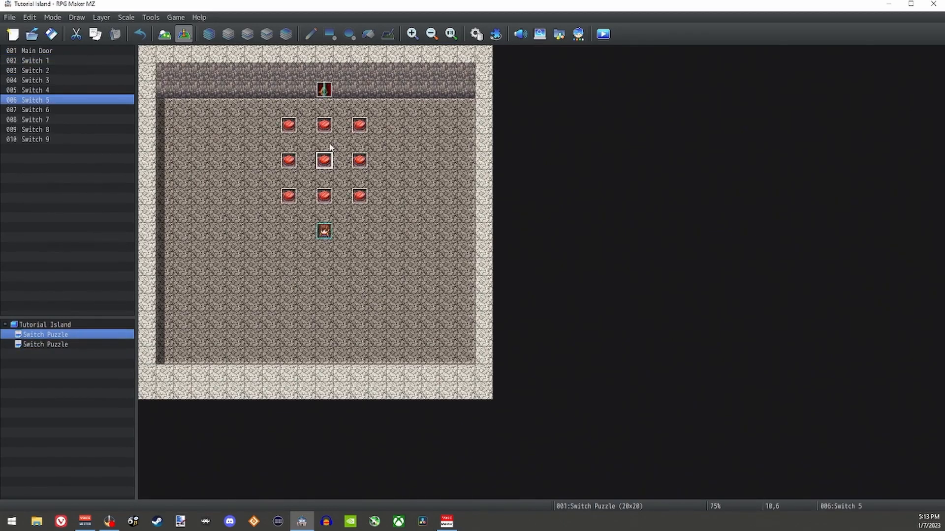
click(328, 124)
click(324, 163)
click(288, 161)
click(323, 162)
click(326, 193)
click(330, 161)
click(357, 162)
click(326, 165)
click(326, 127)
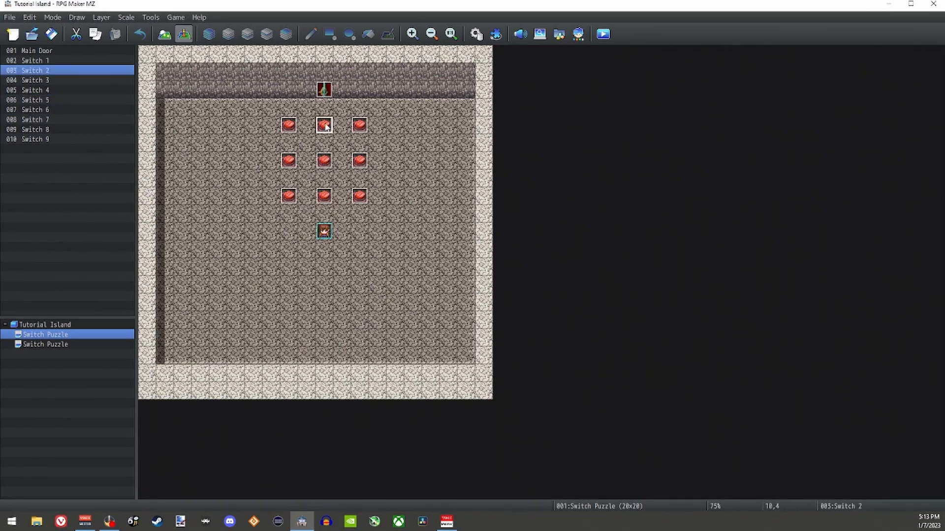
Step: Trace how the corner switches 1, 3 and 9 lie in relation to Switch 5 on the first map
click(291, 126)
click(324, 161)
click(359, 126)
click(290, 126)
click(324, 160)
click(359, 126)
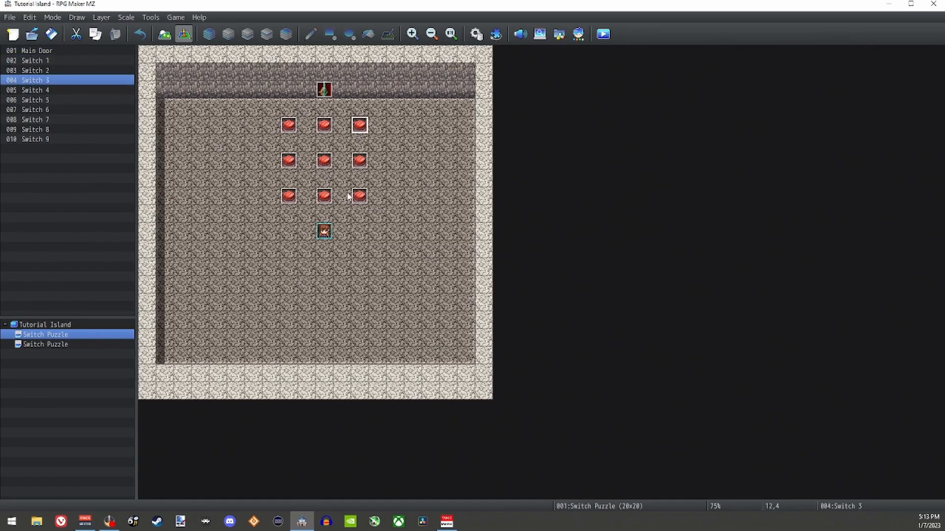
click(361, 163)
click(331, 165)
click(367, 127)
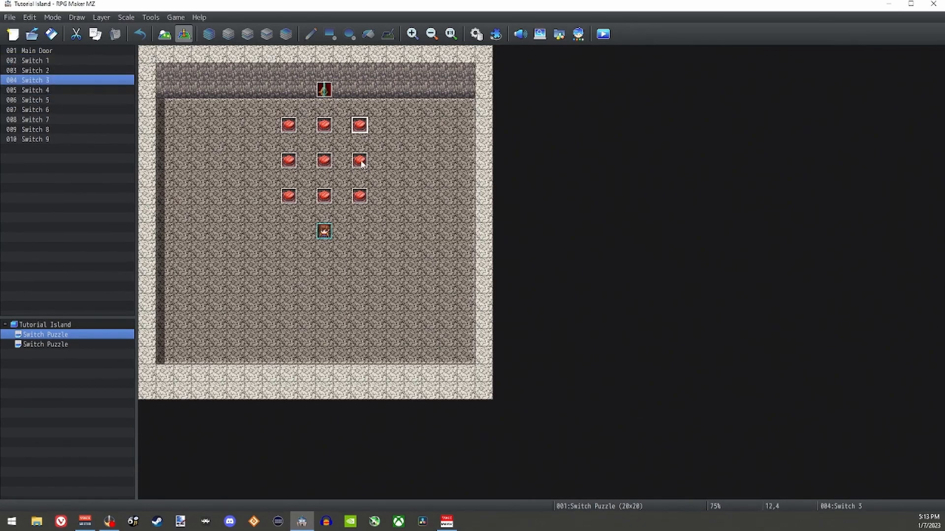
click(359, 197)
click(324, 162)
click(360, 126)
click(352, 199)
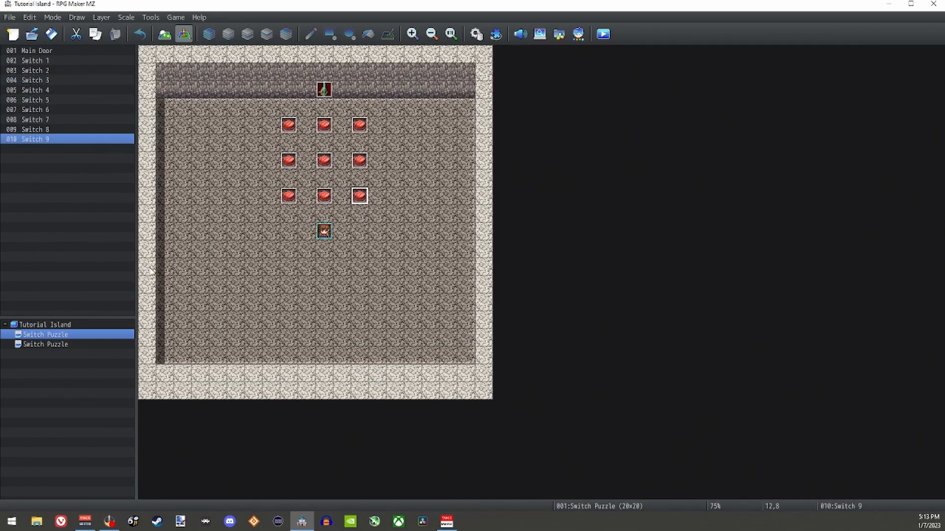
Step: On the second Switch Puzzle map, copy the Switch 5 event and paste three copies in the row at 8,4, 10,4 and 12,4
click(75, 343)
click(331, 167)
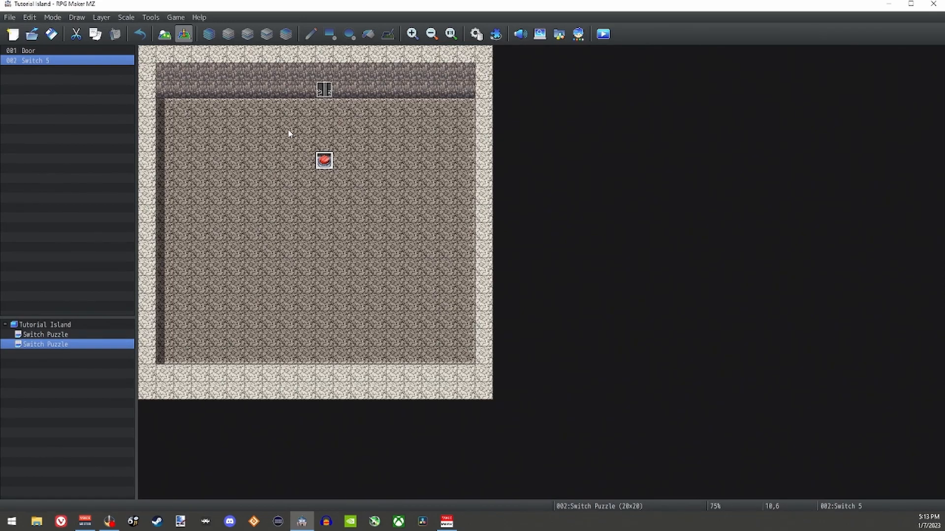
click(320, 129)
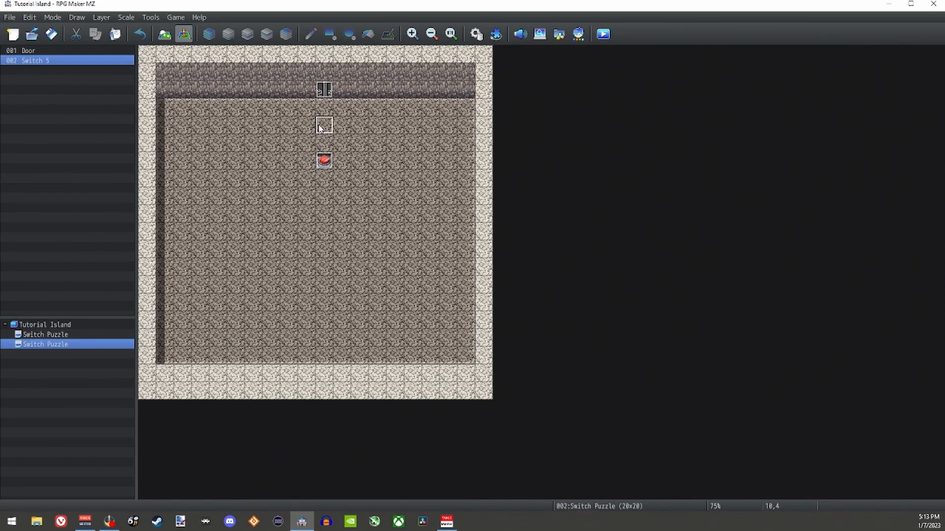
key(Left)
key(ctrl+v)
key(Right)
key(ctrl+v)
key(Right)
key(ctrl+v)
Step: Paste copies of the Switch 5 event on both sides of the original, at 8,6 and 12,6
key(Left)
key(Left)
key(Left)
key(Down)
key(Down)
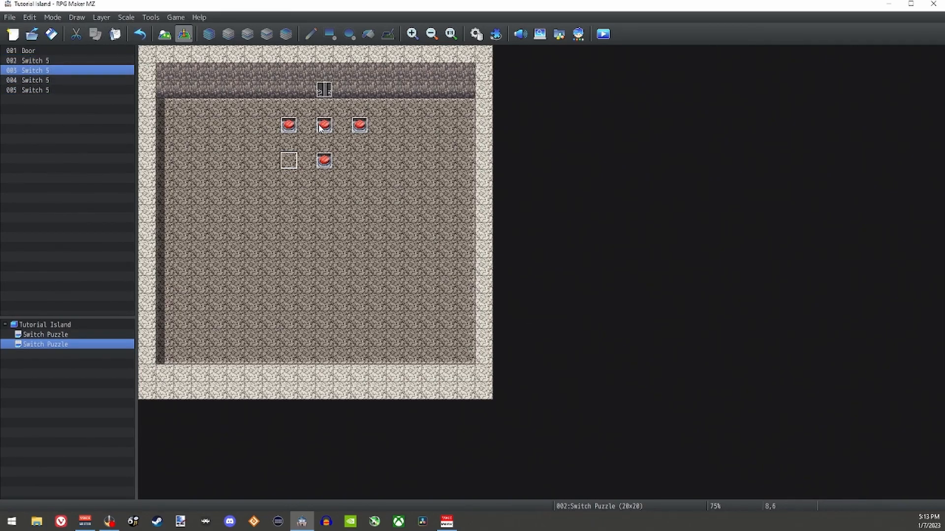
key(ctrl+v)
key(Right)
Step: Paste three more copies of the Switch 5 event in the third row at 8,8, 10,8 and 12,8
key(Right)
key(Right)
key(ctrl+v)
key(Down)
key(Left)
key(Left)
key(Down)
key(Left)
key(Left)
key(ctrl+v)
key(Right)
key(Right)
key(ctrl+v)
key(Right)
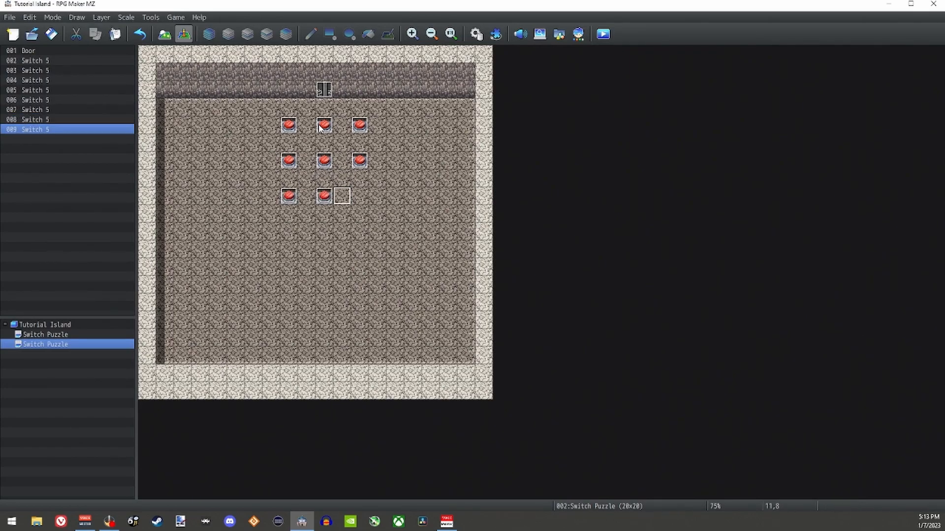
key(Right)
key(ctrl+v)
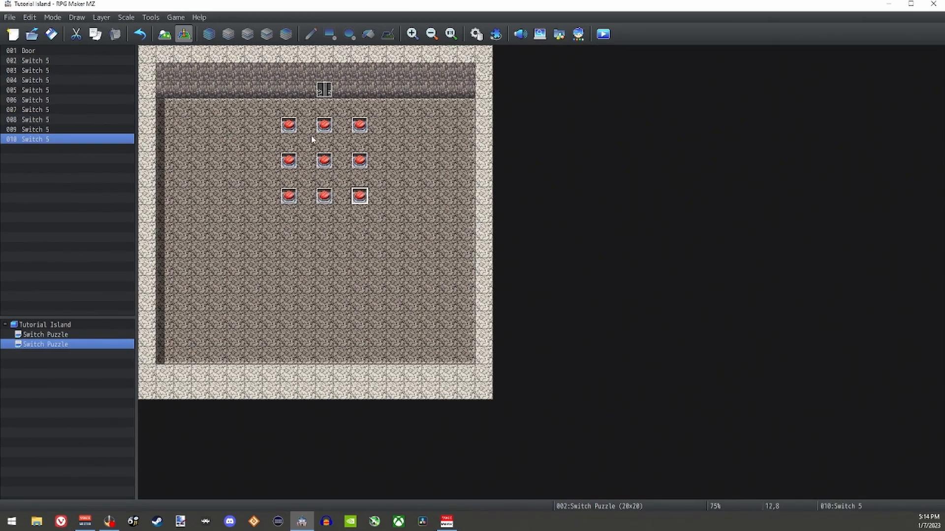
Step: Go through the pasted Switch 5 copies in the event list and in the grid's first row
click(43, 70)
click(43, 80)
click(43, 90)
click(43, 100)
click(45, 110)
click(47, 120)
click(49, 129)
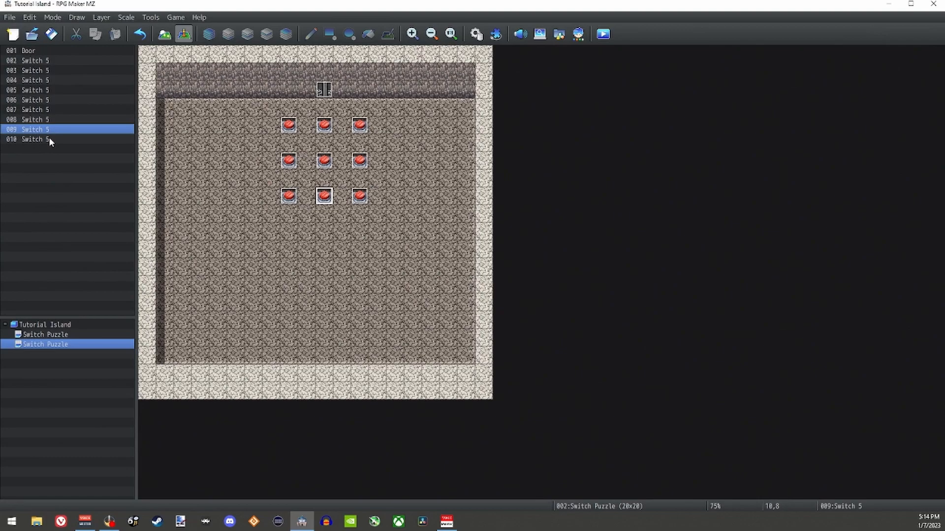
click(41, 140)
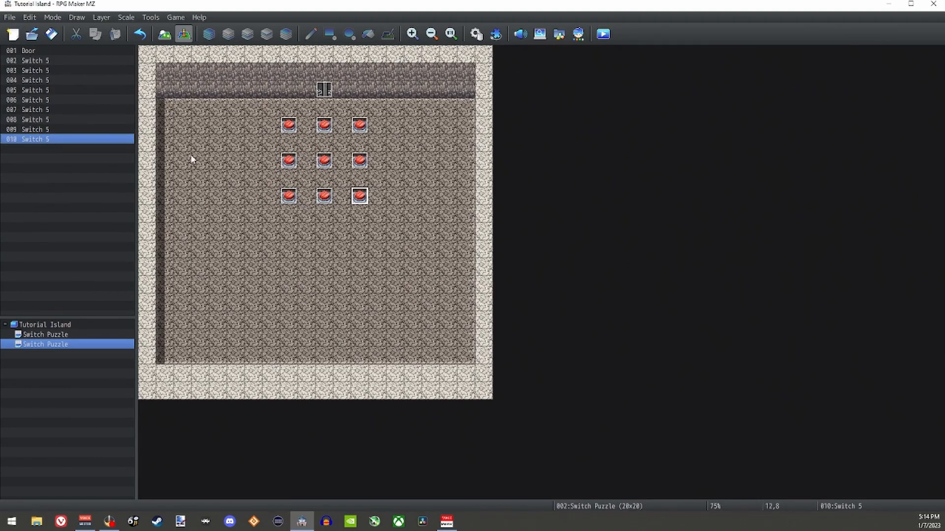
click(289, 125)
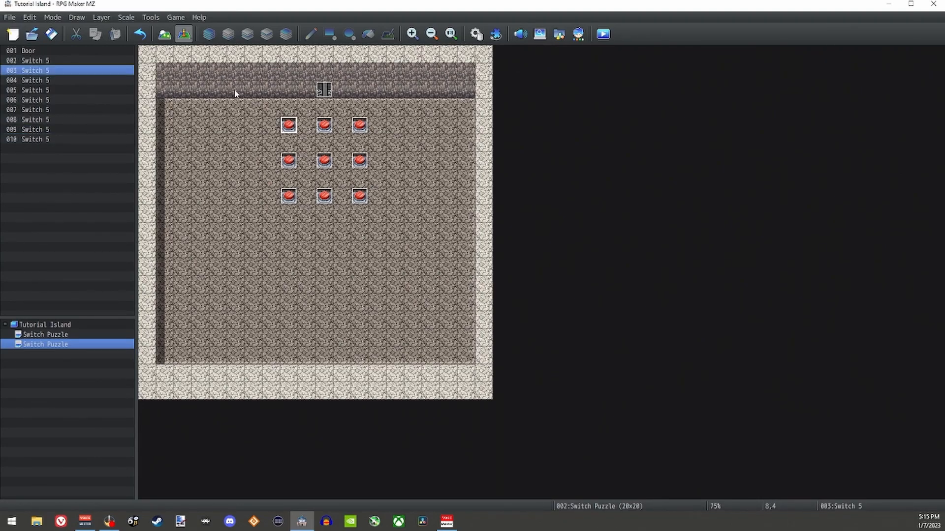
click(318, 125)
click(293, 121)
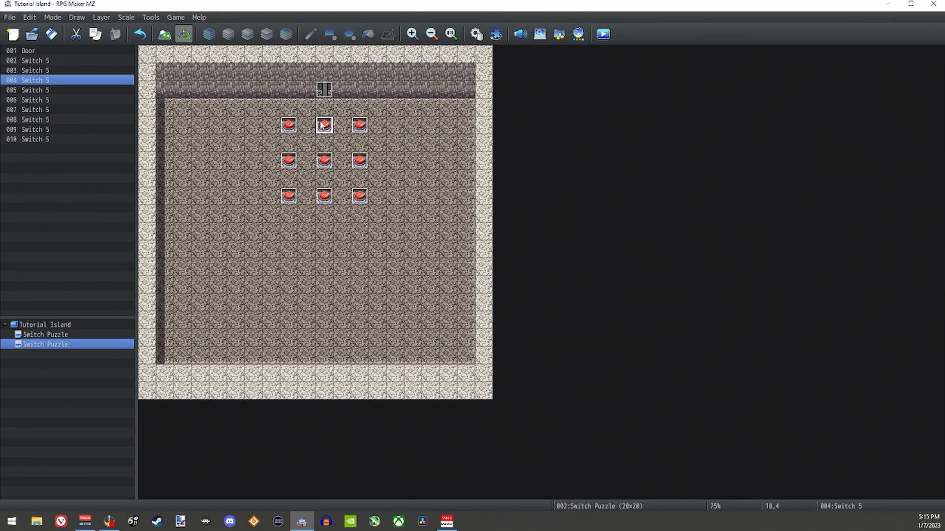
Step: Check the Switch 5 copies across the three grid rows, viewing the contents of the events at 12,4 and 8,6
click(321, 125)
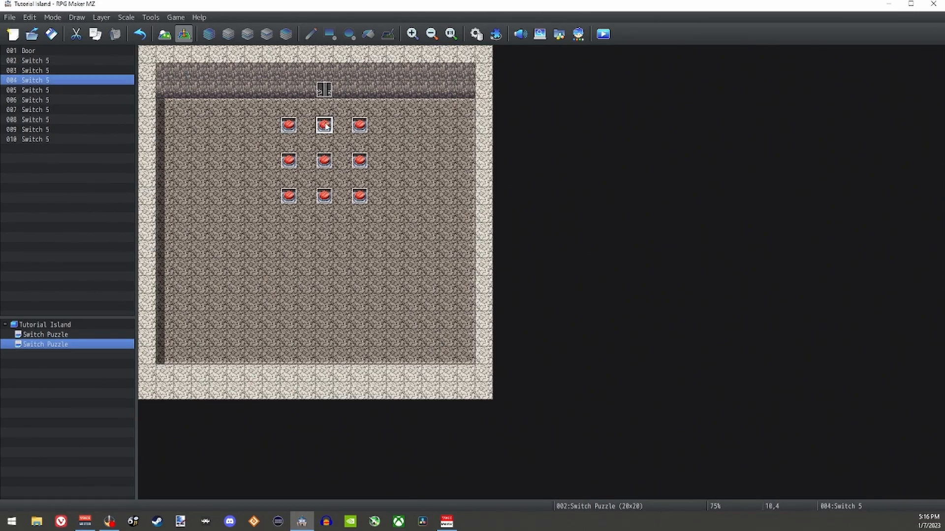
click(359, 126)
click(290, 163)
click(362, 167)
click(289, 196)
click(324, 197)
click(364, 197)
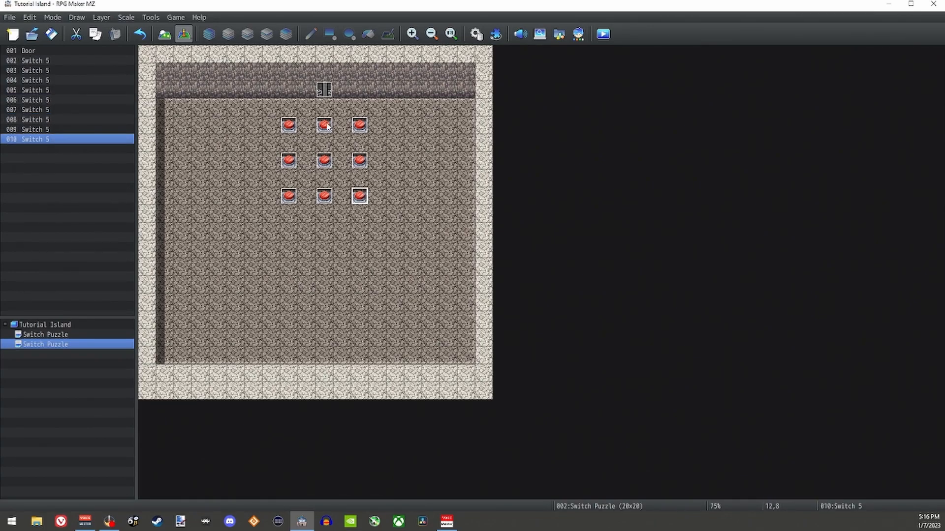
double_click(360, 125)
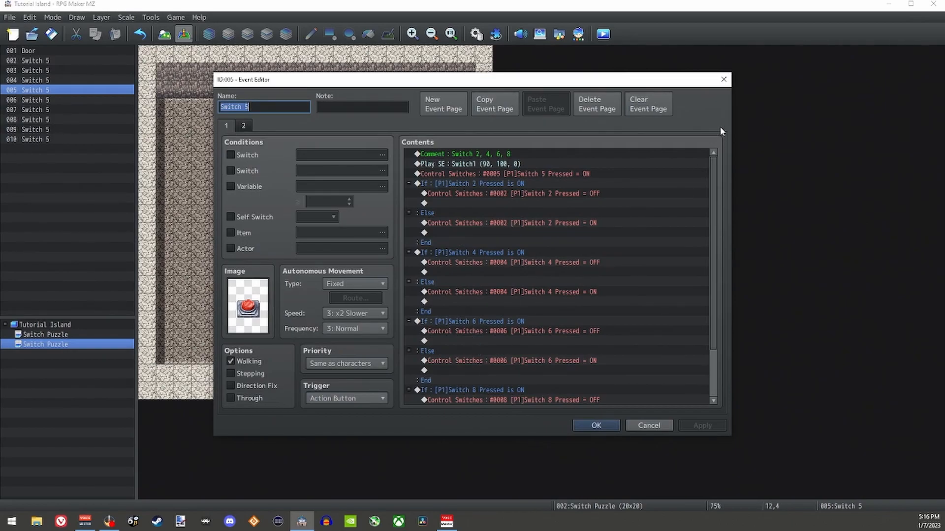
click(724, 80)
click(287, 161)
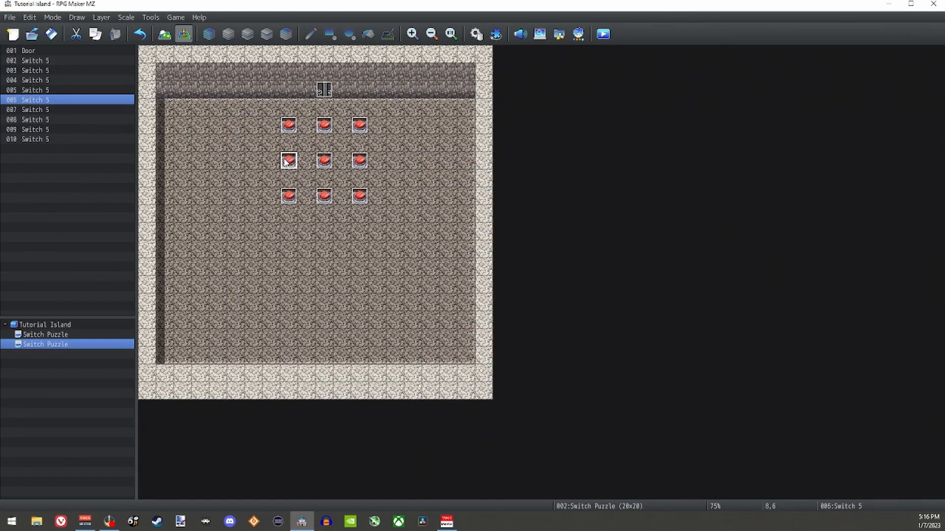
double_click(285, 162)
click(722, 81)
Step: Rename the Switch 5 copy at 8,4 to Switch 1
click(291, 127)
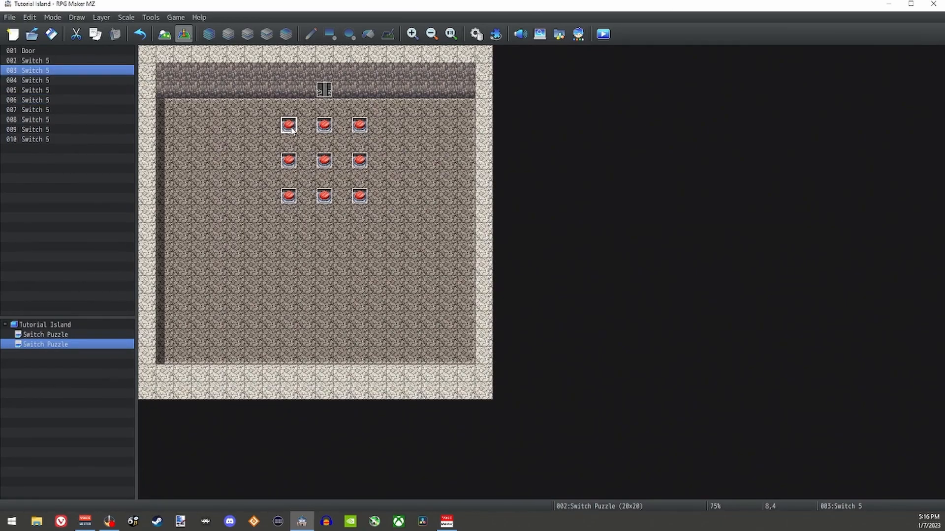
double_click(290, 127)
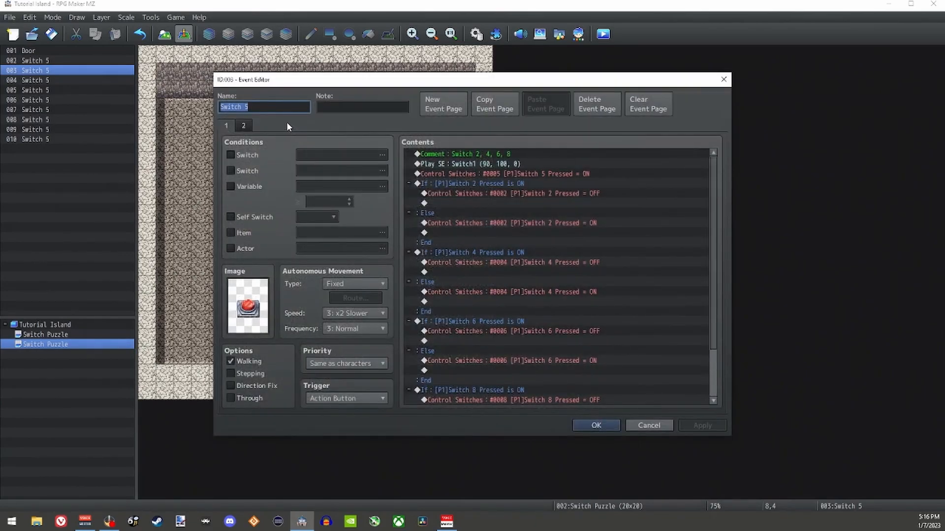
click(283, 107)
key(BackSpace)
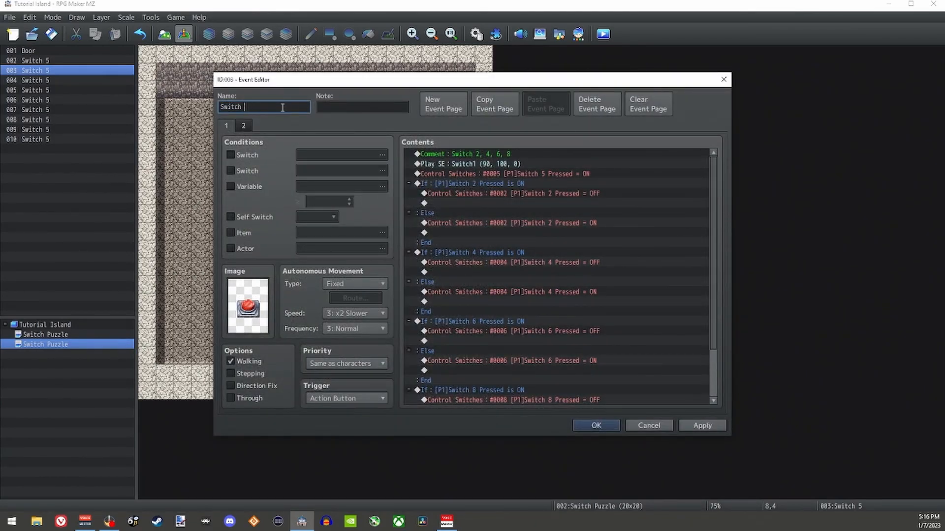
text(1)
Step: Change the comment in the Switch 1 event's contents to "Switch 2, 4"
click(495, 156)
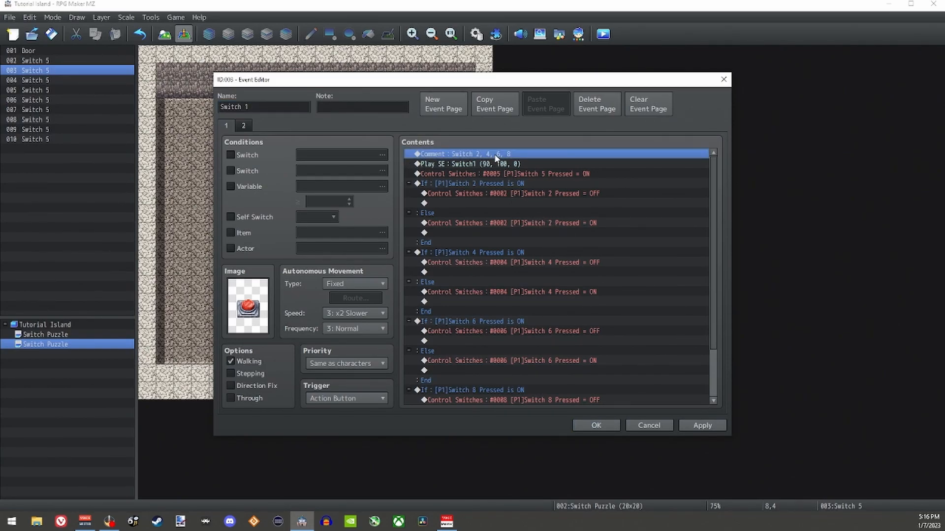
drag(495, 84, 702, 92)
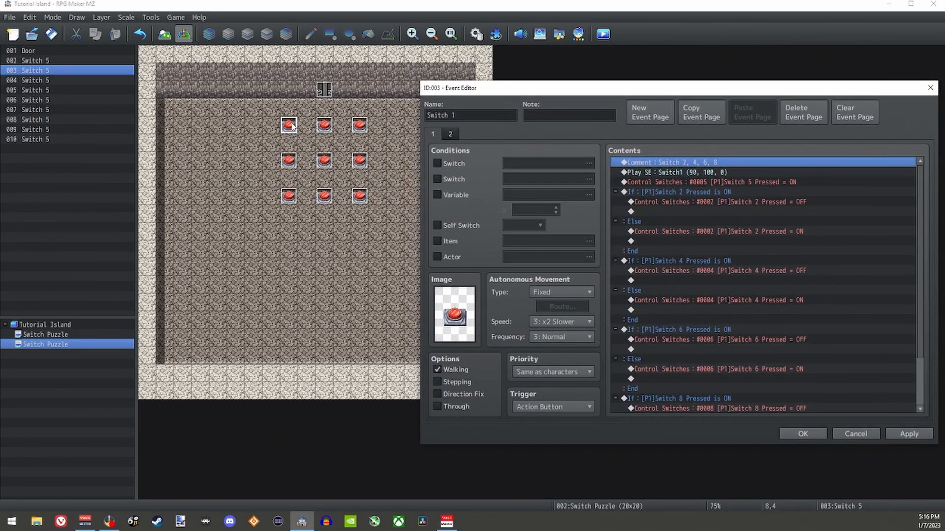
double_click(670, 163)
click(887, 431)
key(space)
key(BackSpace)
key(BackSpace)
key(BackSpace)
key(BackSpace)
key(BackSpace)
key(BackSpace)
key(BackSpace)
key(BackSpace)
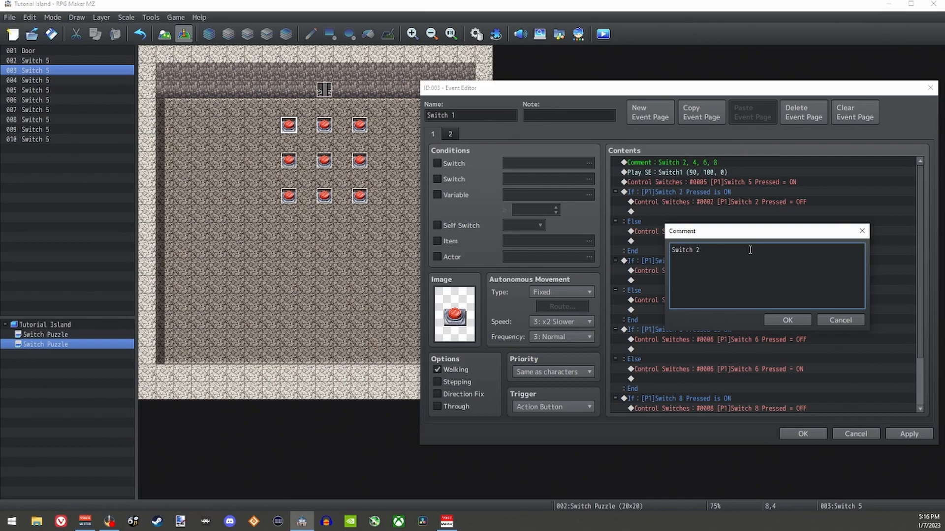
text(, 4)
click(789, 319)
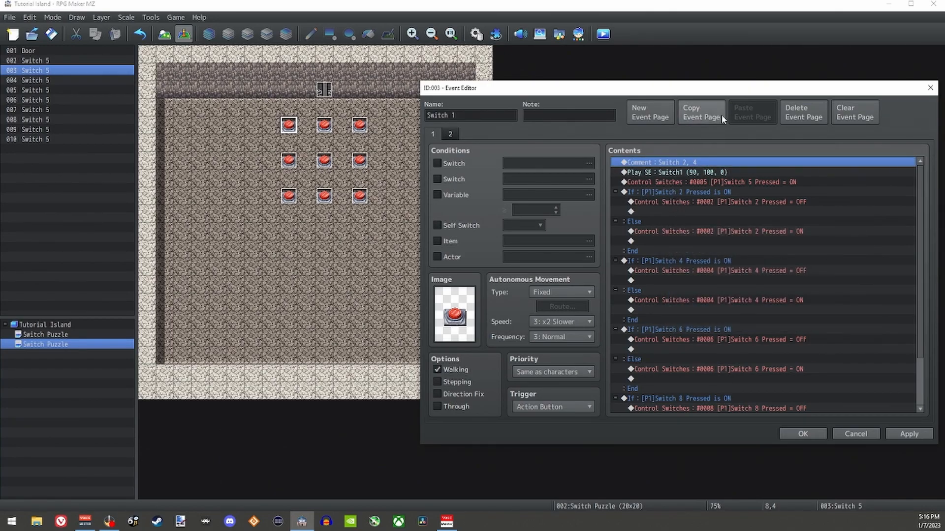
Step: Delete the Switch 6 and Switch 8 conditional branches from the first page of the Switch 1 event
drag(659, 87, 593, 60)
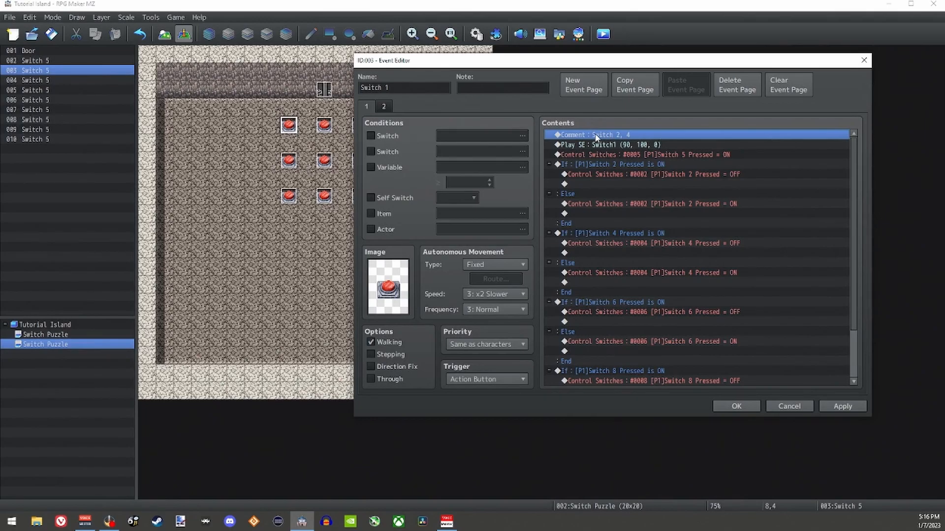
click(609, 164)
click(619, 233)
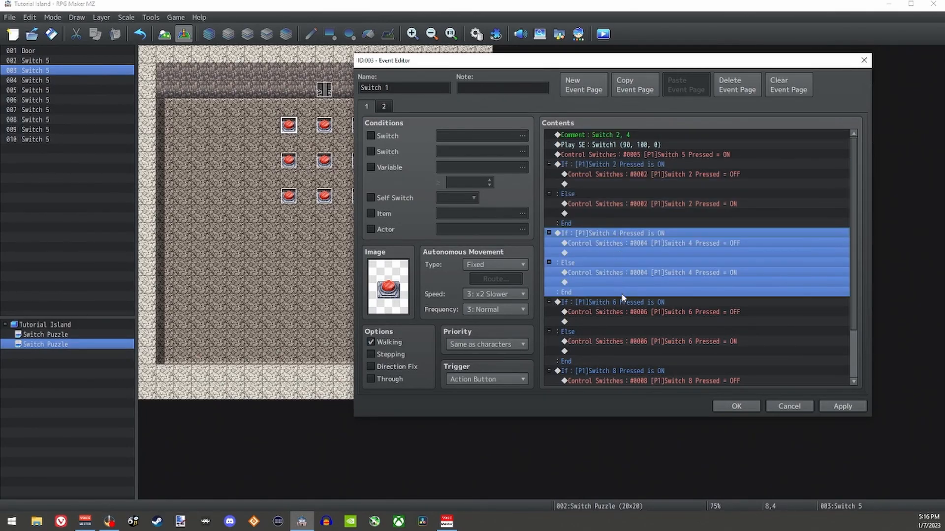
click(622, 303)
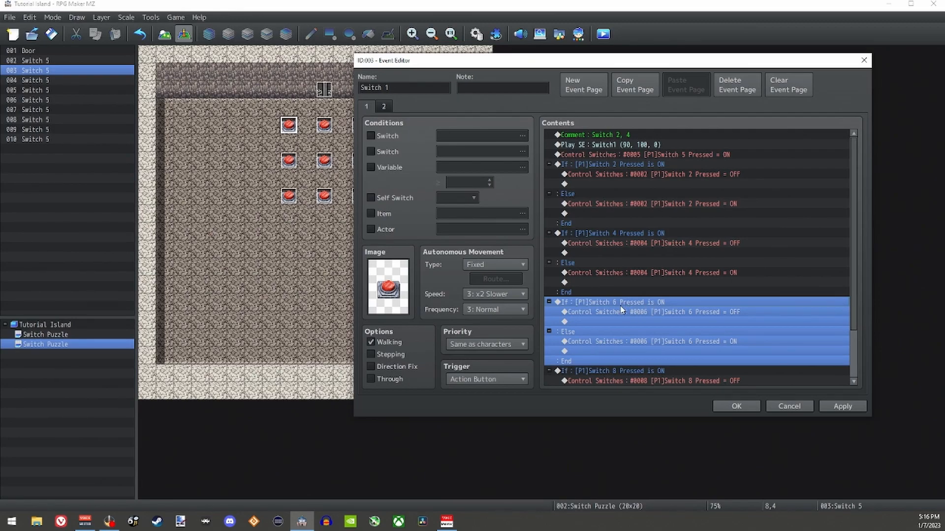
key(Delete)
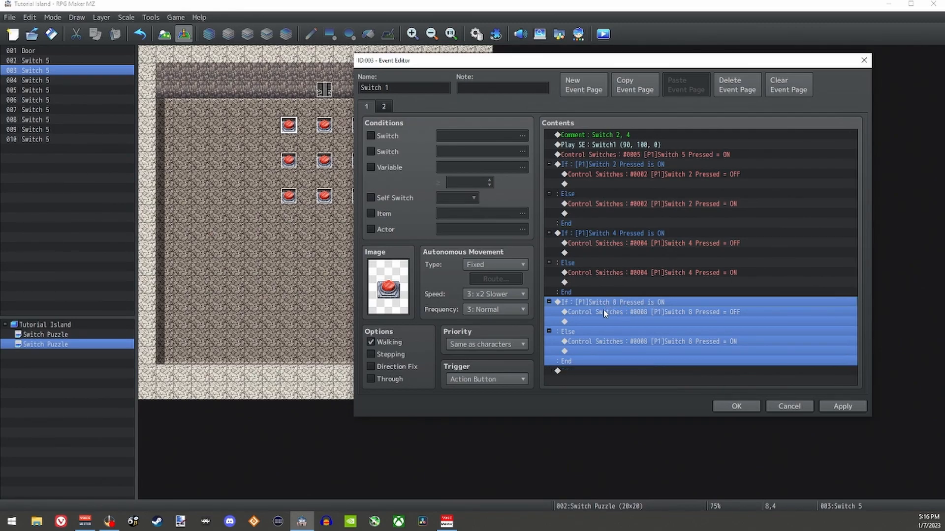
key(Delete)
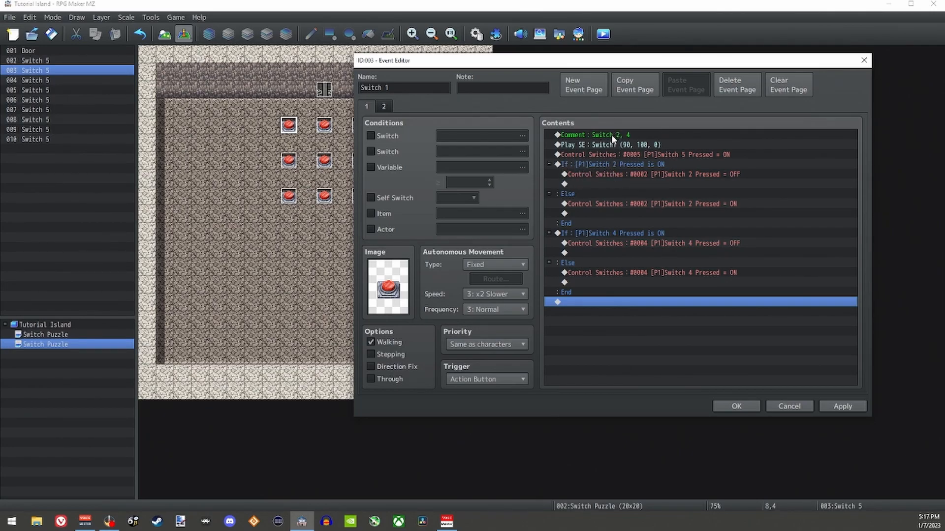
Step: Make the Switch 1 event's first Control Switches command turn on 0001 [P1]Switch 1 Pressed
click(623, 165)
click(641, 234)
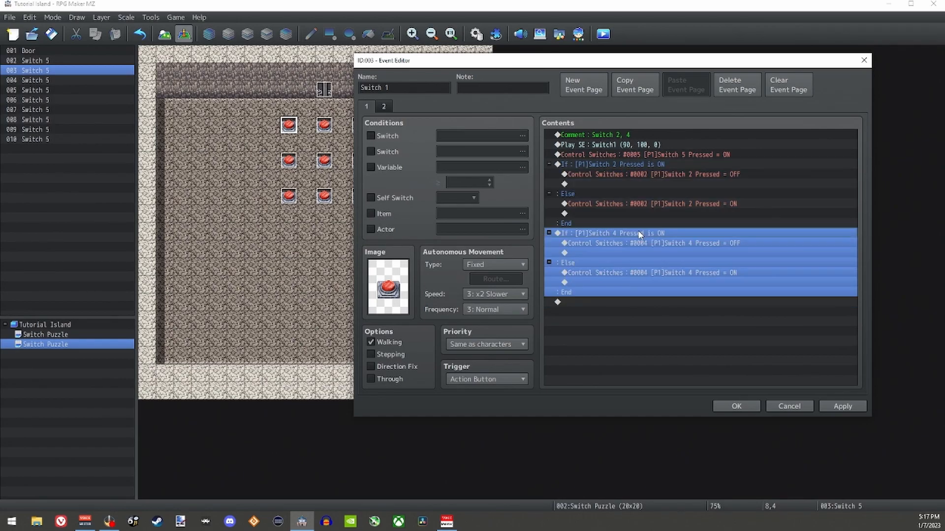
click(633, 169)
click(641, 230)
click(628, 164)
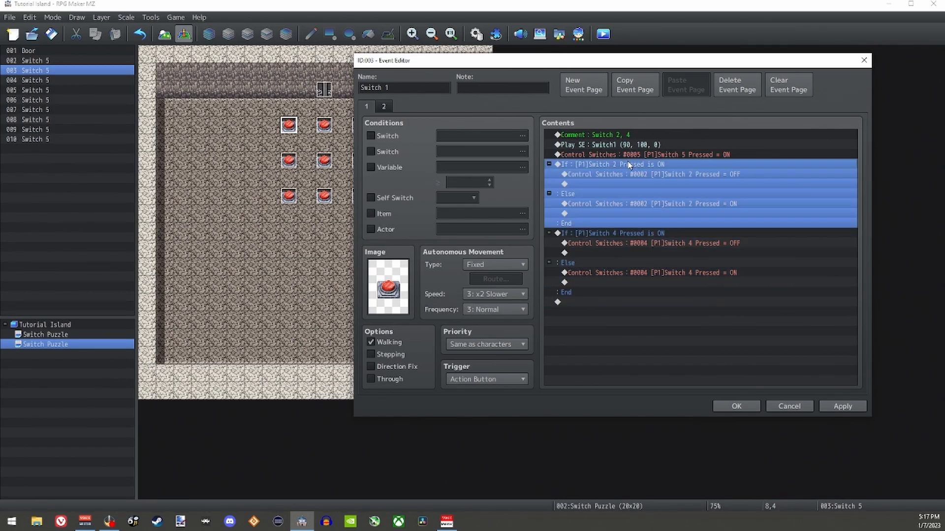
click(666, 155)
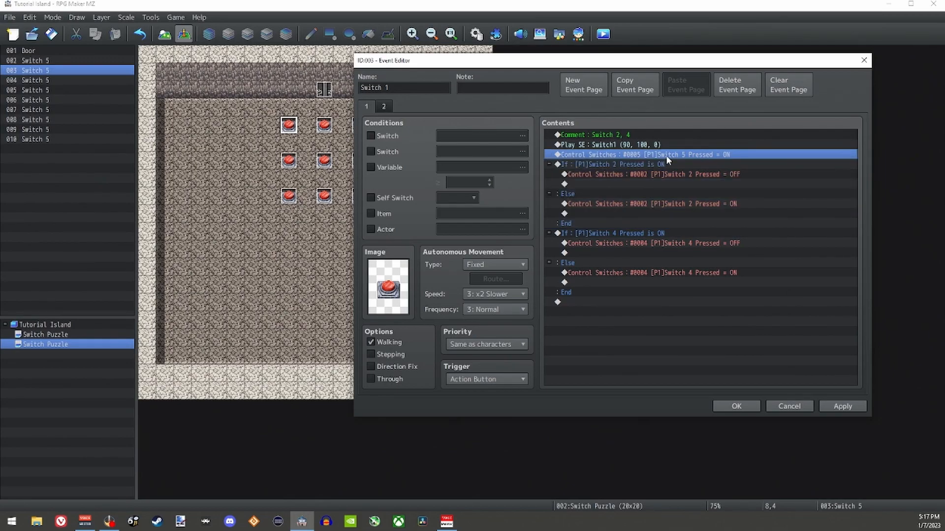
double_click(665, 155)
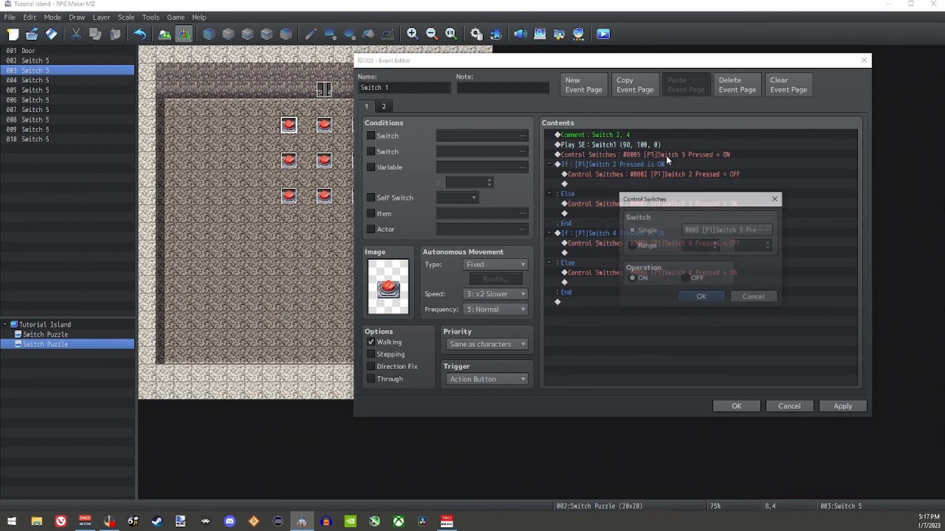
click(711, 225)
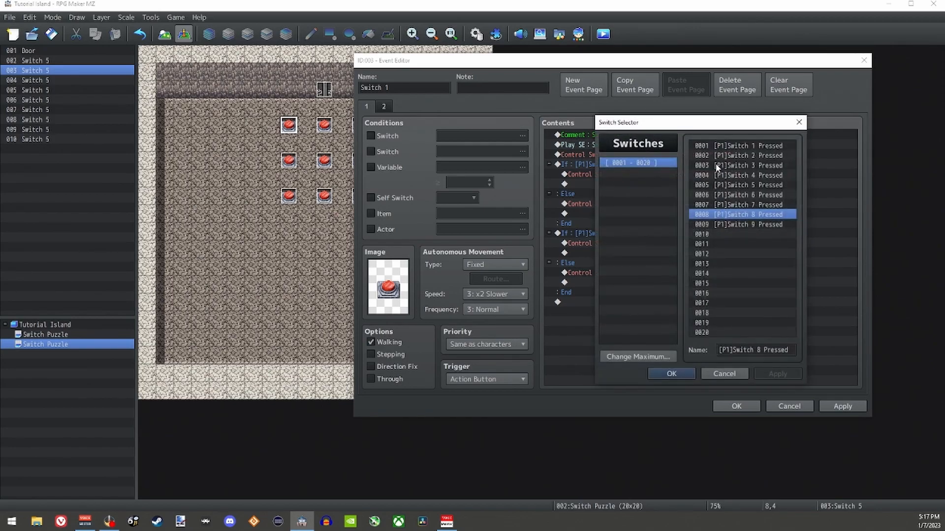
click(749, 146)
click(672, 373)
click(704, 298)
Step: Set the second page's switch condition to 0001 [P1]Switch 1 Pressed and save the Switch 1 event
click(385, 109)
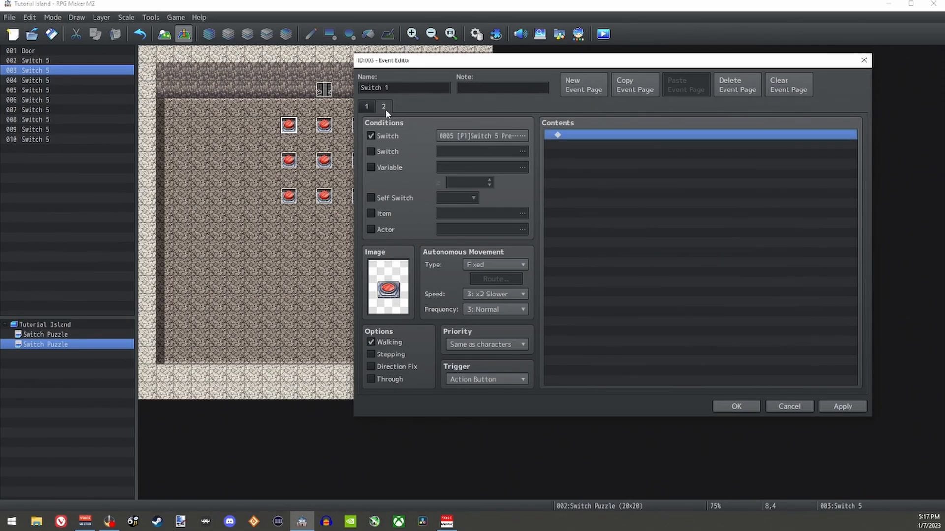
click(475, 138)
click(593, 358)
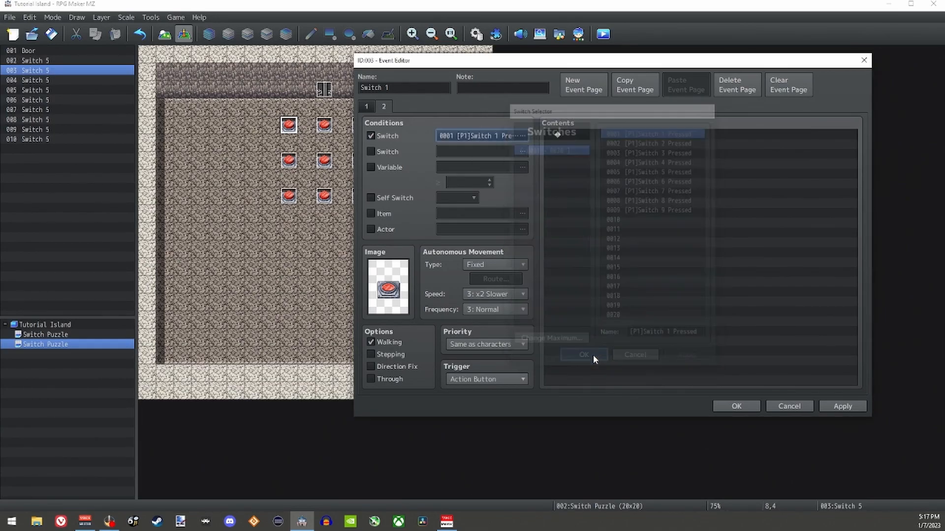
click(368, 107)
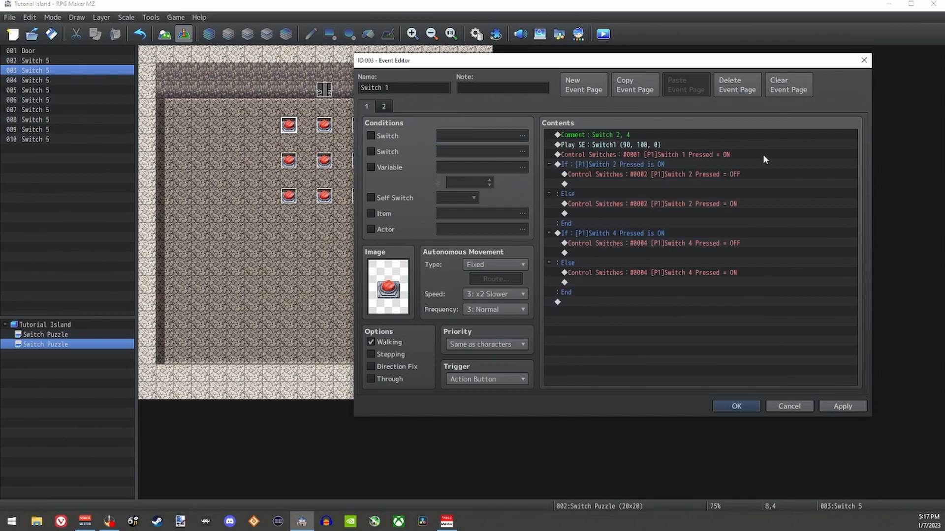
click(736, 406)
Step: Rename the Switch 5 copy at 10,4 to Switch 2
double_click(324, 125)
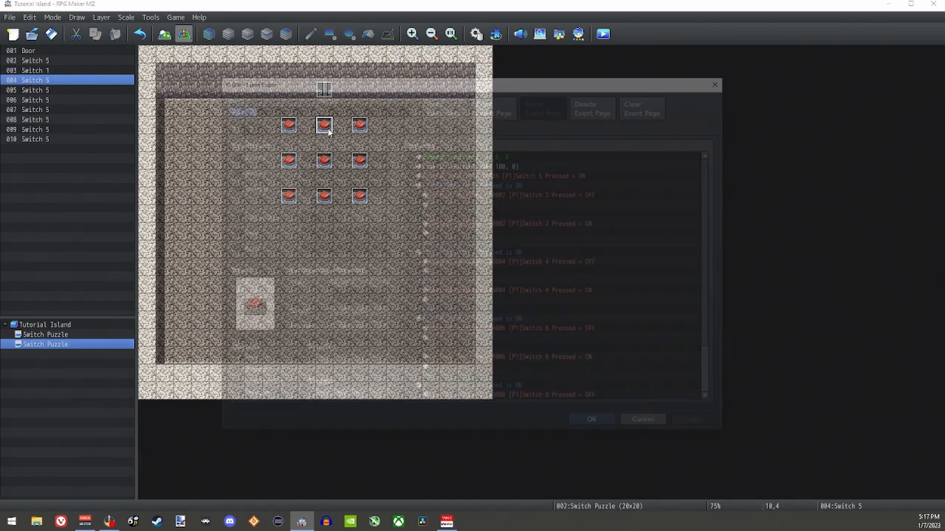
click(270, 107)
key(BackSpace)
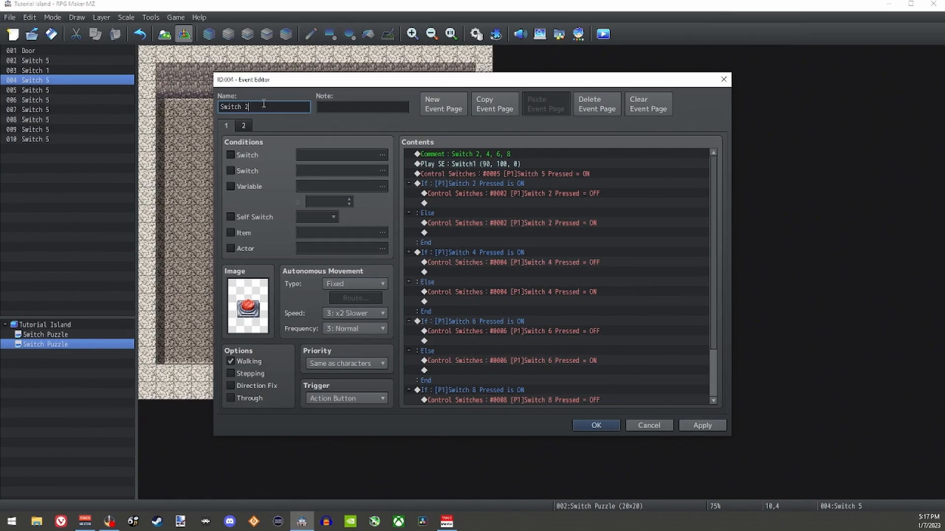
Step: Change the comment in the Switch 2 event's contents to "Switch 1, 3, 5"
click(483, 155)
drag(494, 79, 691, 77)
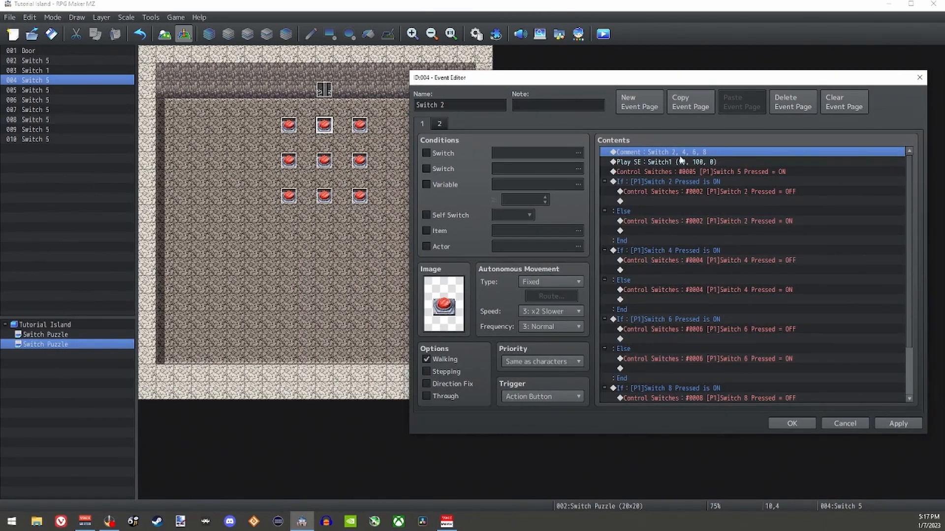
double_click(696, 153)
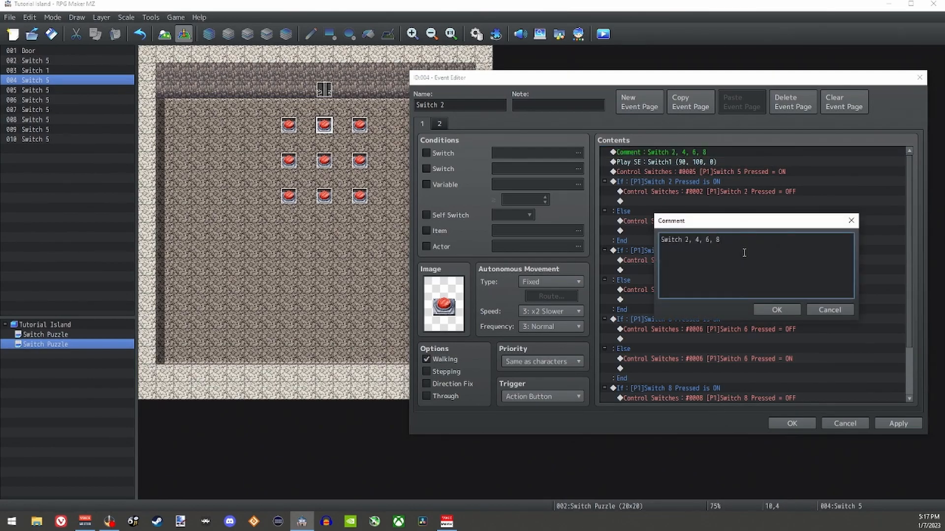
key(BackSpace)
key(BackSpace)
key(BackSpace)
key(BackSpace)
key(BackSpace)
key(BackSpace)
key(BackSpace)
key(BackSpace)
key(BackSpace)
key(BackSpace)
text(1, 3, 5)
click(786, 309)
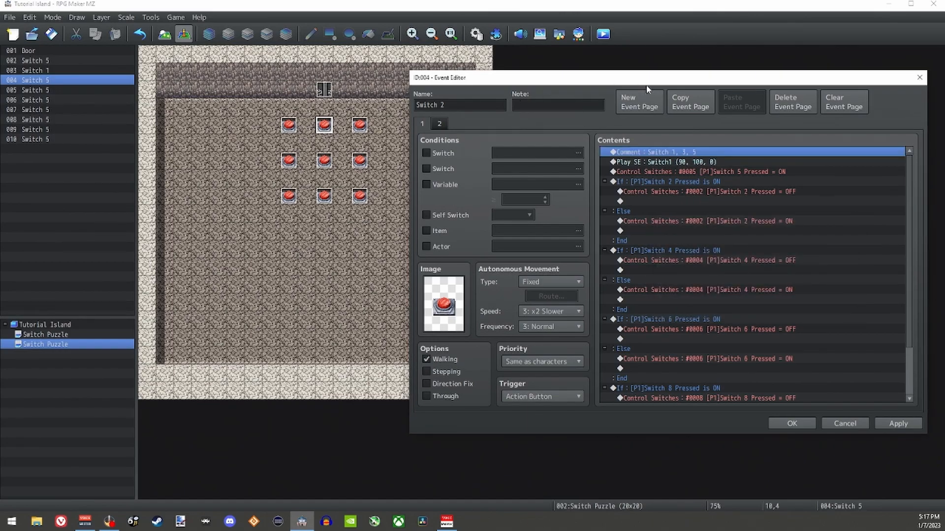
Step: Make the Switch 2 event's first Control Switches command turn on 0002 [P1]Switch 2 Pressed
drag(646, 83, 600, 60)
click(631, 149)
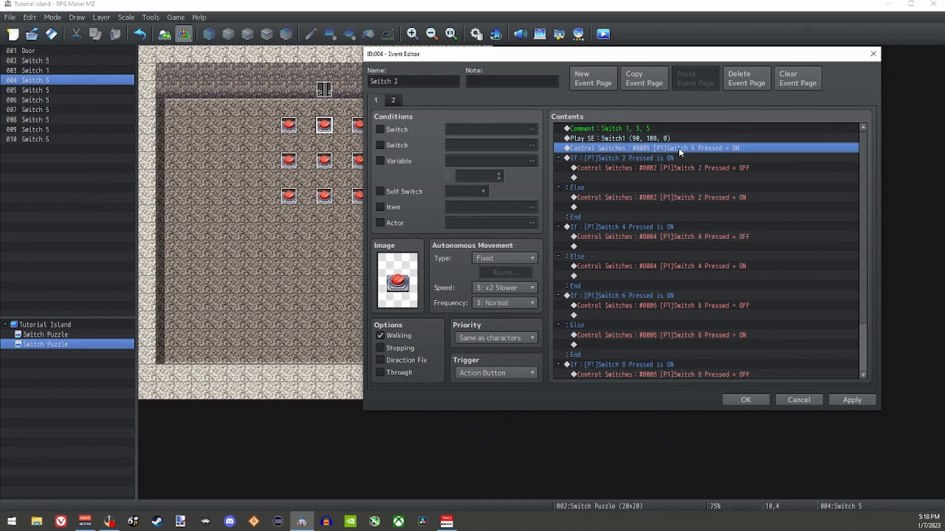
double_click(707, 150)
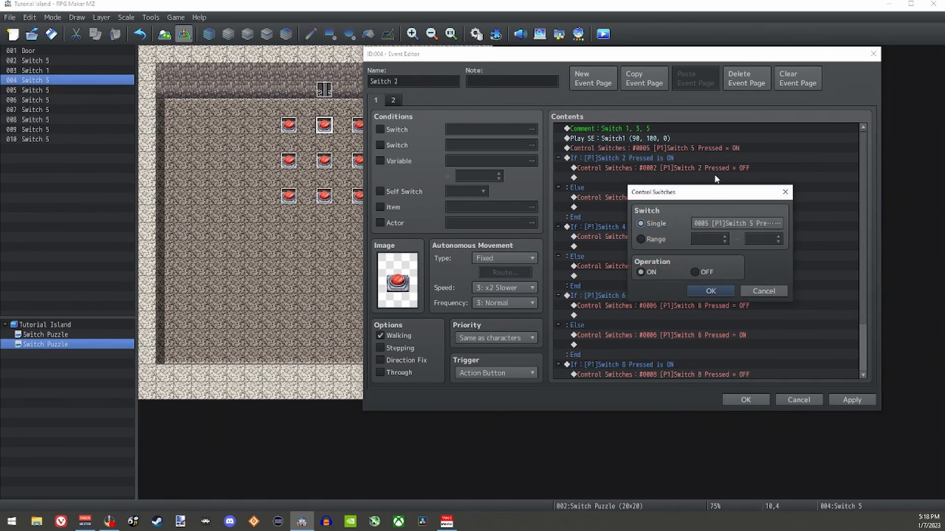
click(734, 223)
click(728, 144)
click(688, 368)
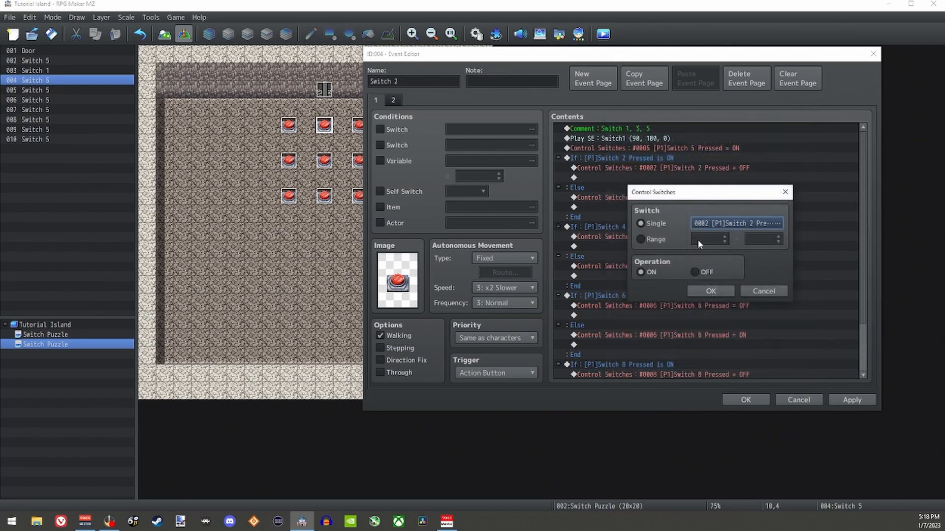
click(711, 291)
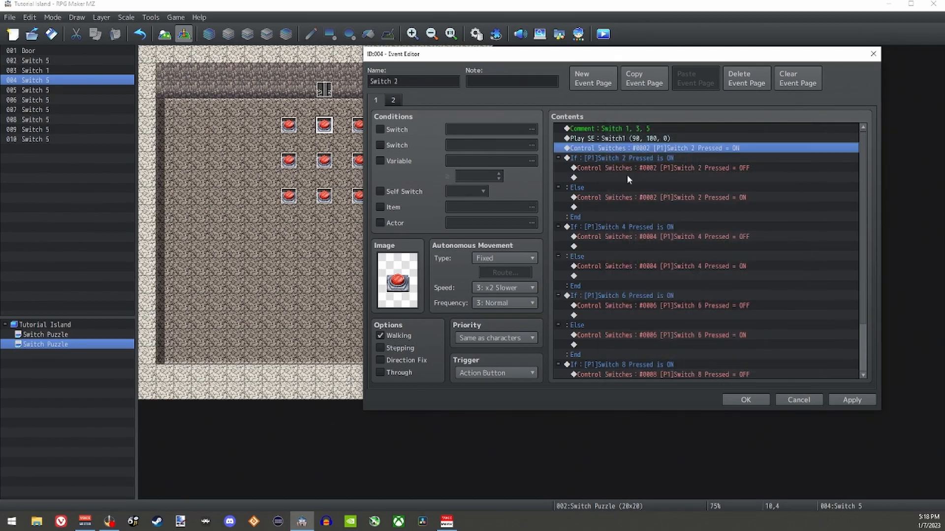
Step: Delete the Switch 8 conditional branch from the Switch 2 event's contents
click(607, 160)
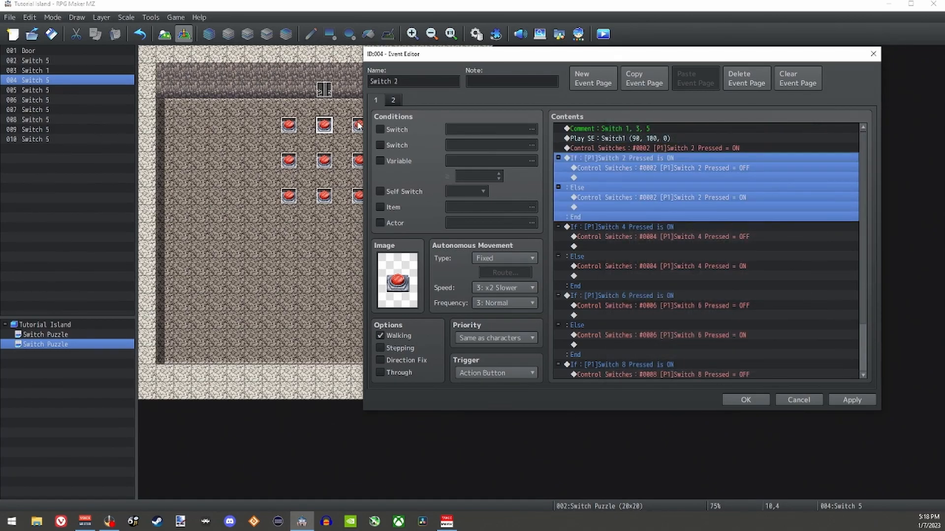
scroll(670, 232, down, 2)
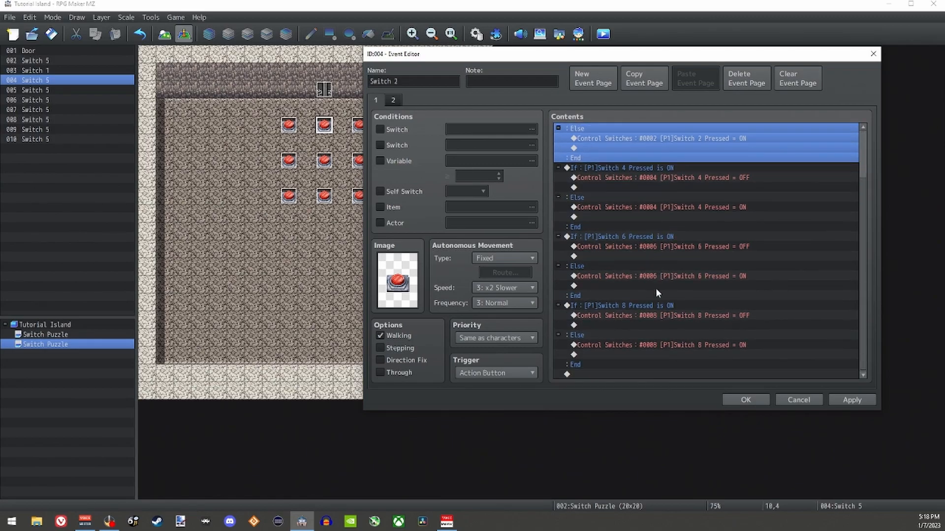
click(622, 309)
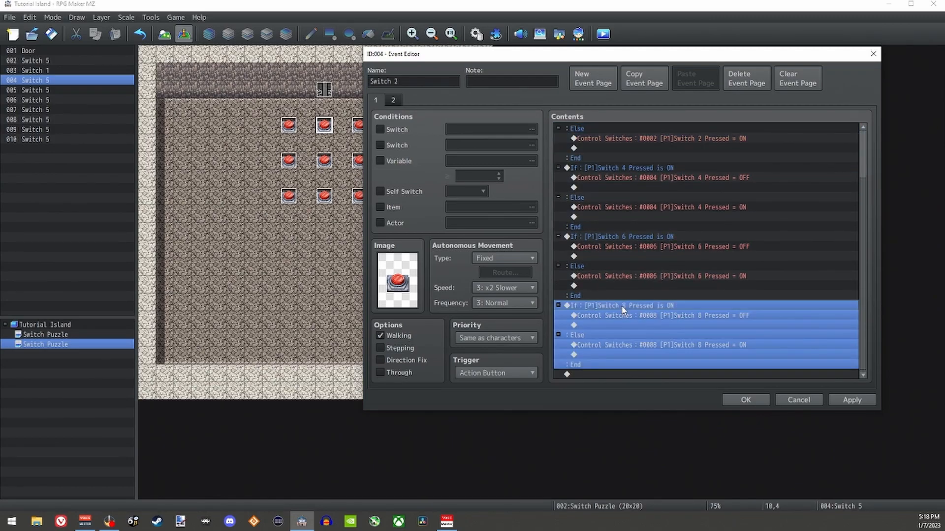
key(Delete)
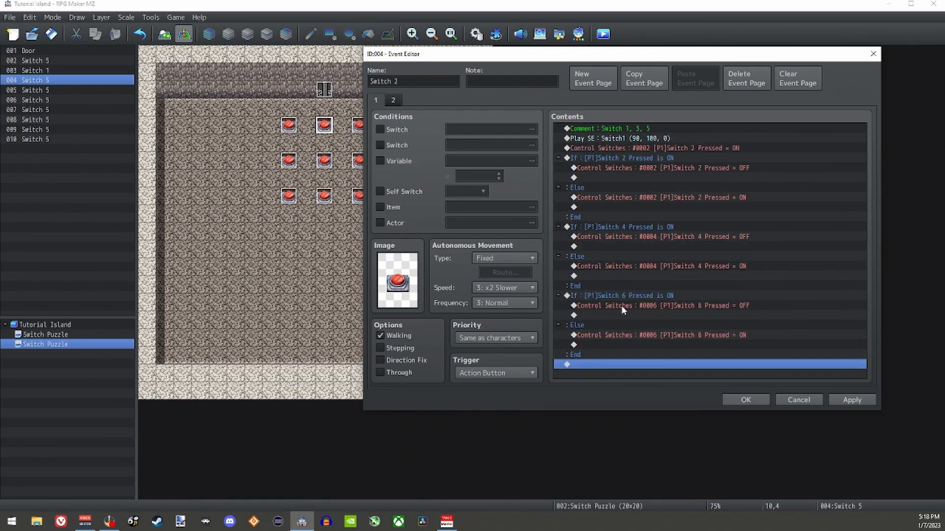
click(615, 159)
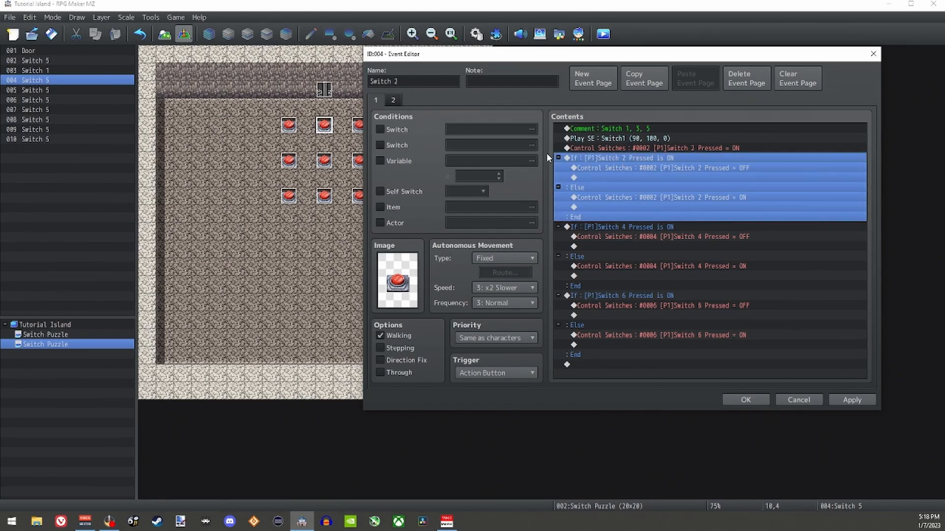
click(639, 228)
click(642, 295)
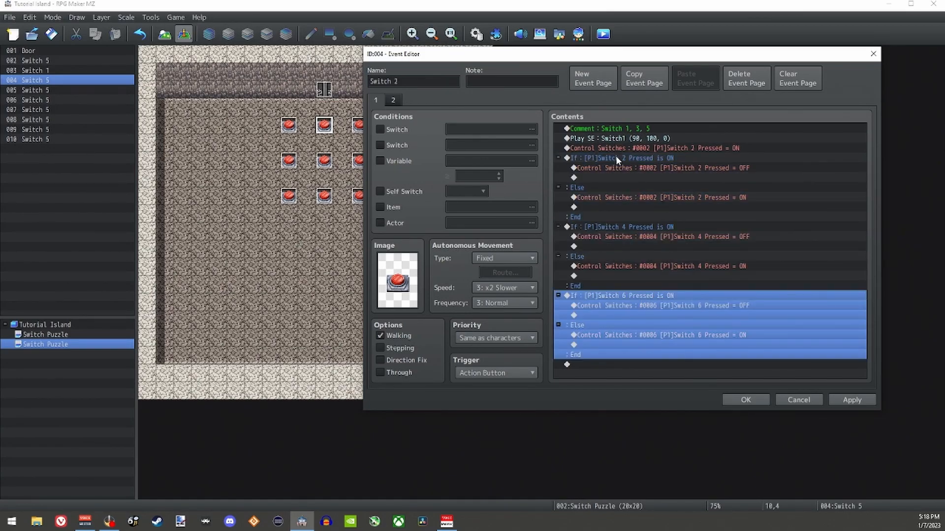
click(615, 155)
click(644, 229)
click(641, 296)
Step: Change the condition of the Switch 2 event's first conditional branch to 0001 [P1]Switch 1 Pressed
click(636, 161)
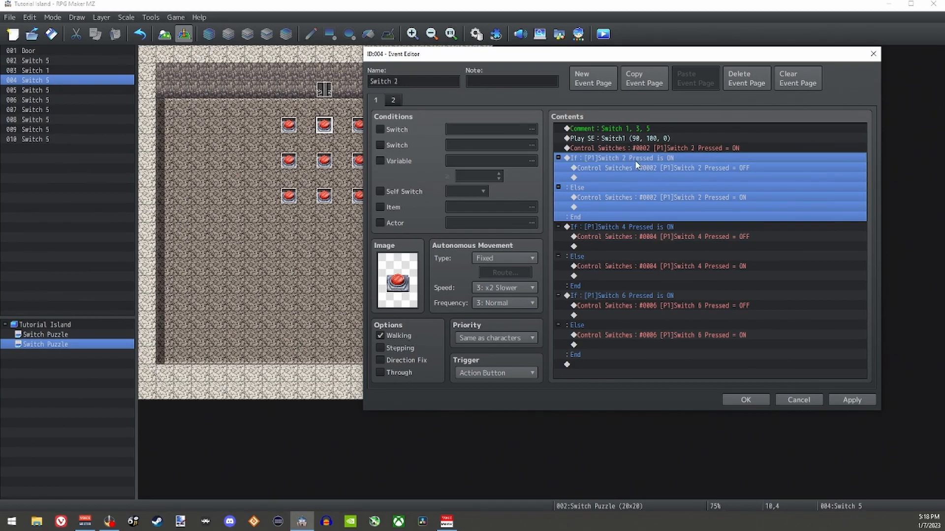
double_click(622, 161)
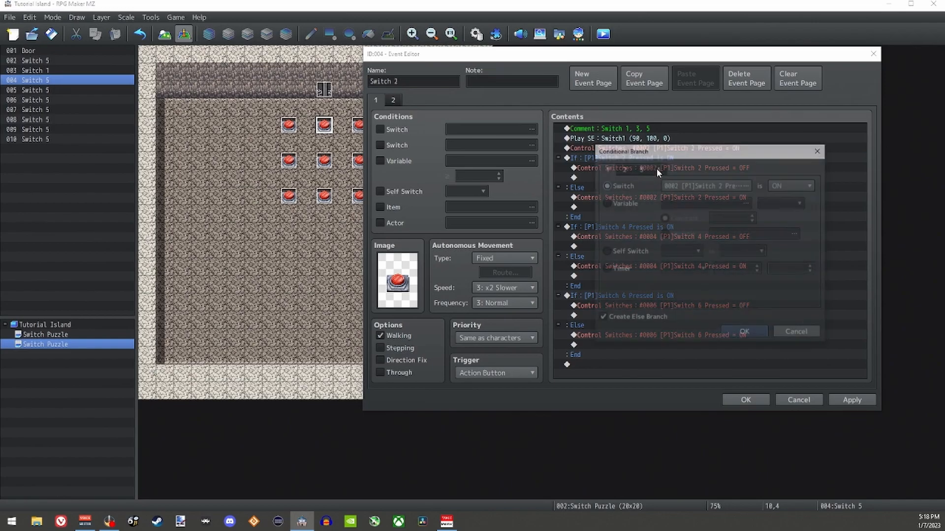
click(707, 184)
click(728, 140)
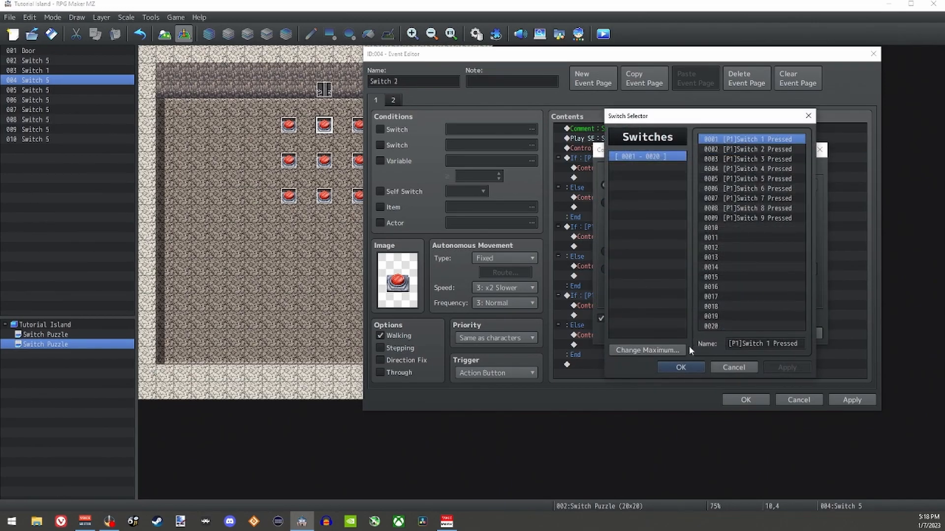
click(681, 367)
click(725, 337)
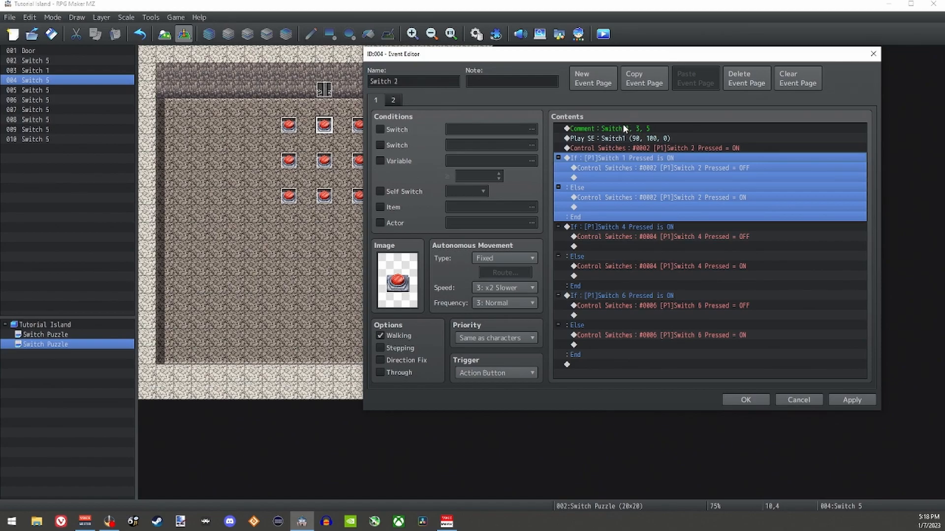
Step: Make both Control Switches commands inside the Switch 1 conditional branch target 0001 [P1]Switch 1 Pressed
click(672, 169)
double_click(671, 167)
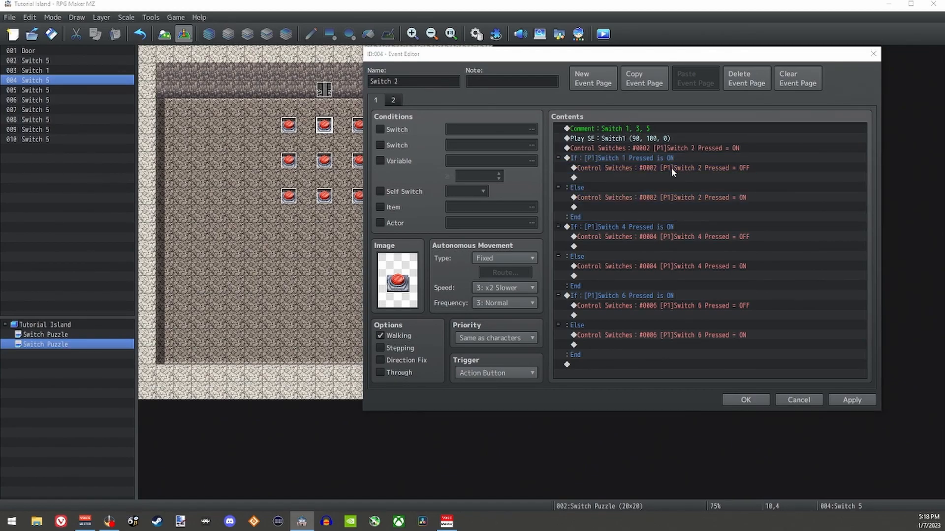
click(732, 225)
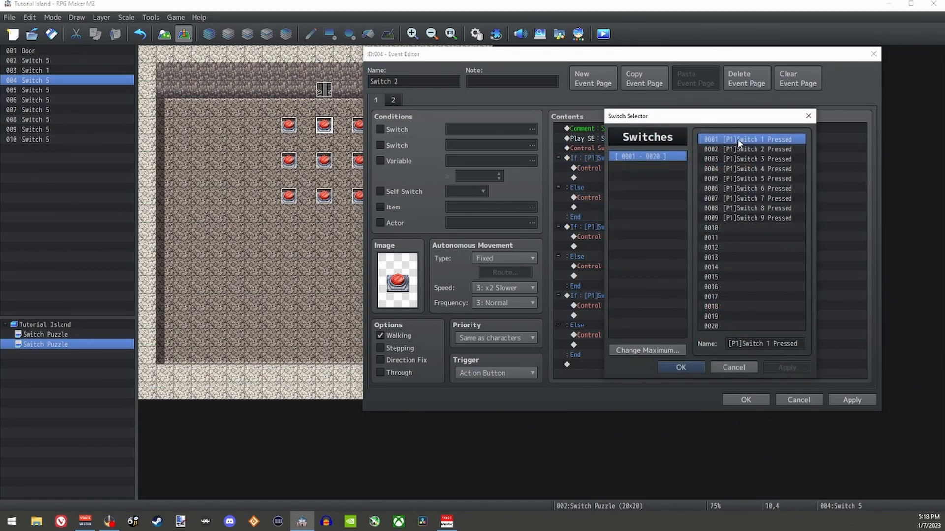
click(680, 367)
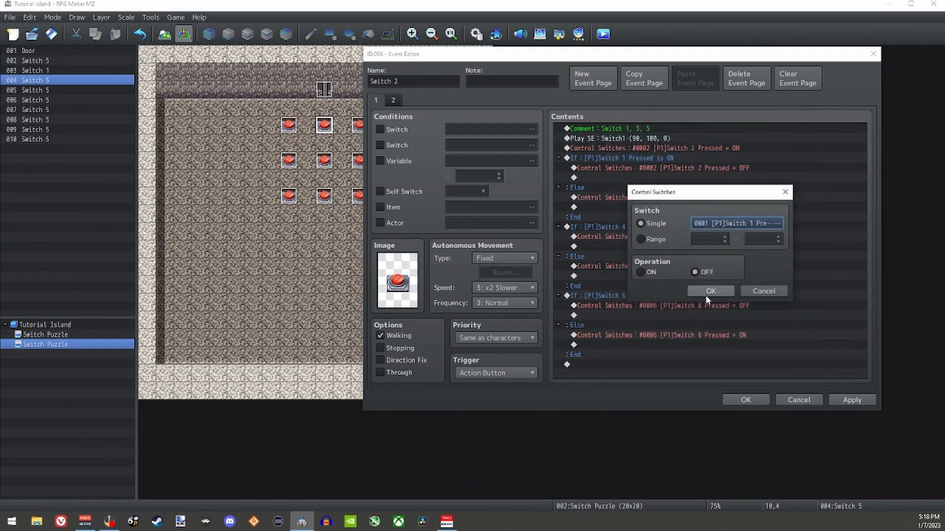
click(711, 291)
click(659, 198)
double_click(659, 198)
click(777, 220)
click(691, 367)
click(712, 291)
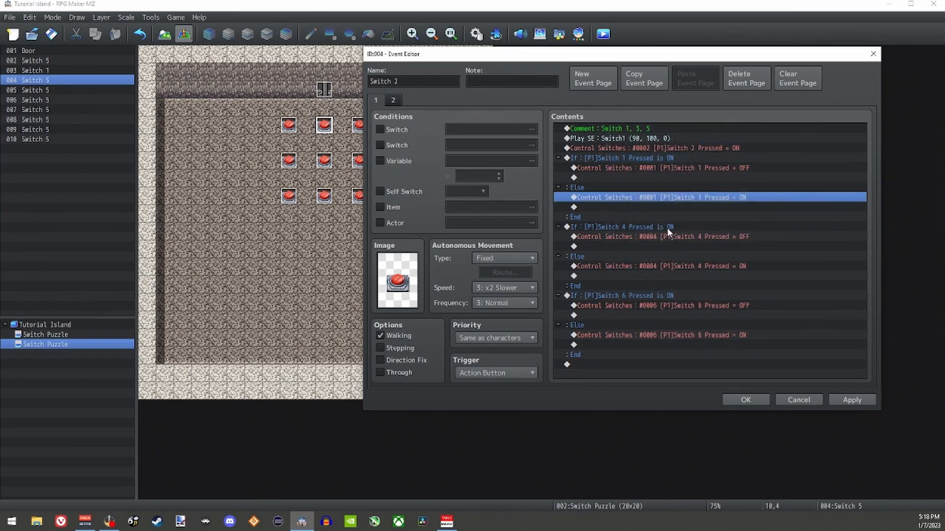
Step: Change the condition of the Switch 2 event's second conditional branch to 0003 [P1]Switch 3 Pressed
click(615, 158)
click(638, 130)
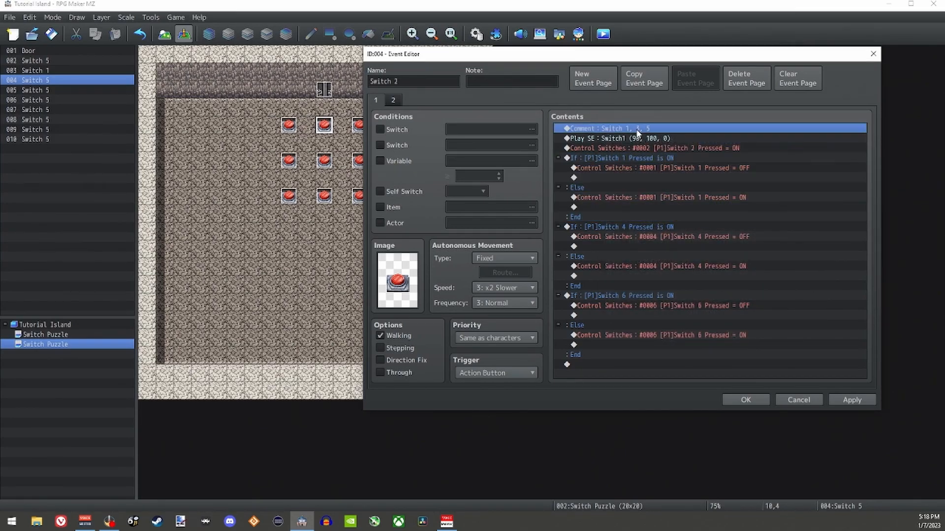
double_click(686, 226)
click(747, 185)
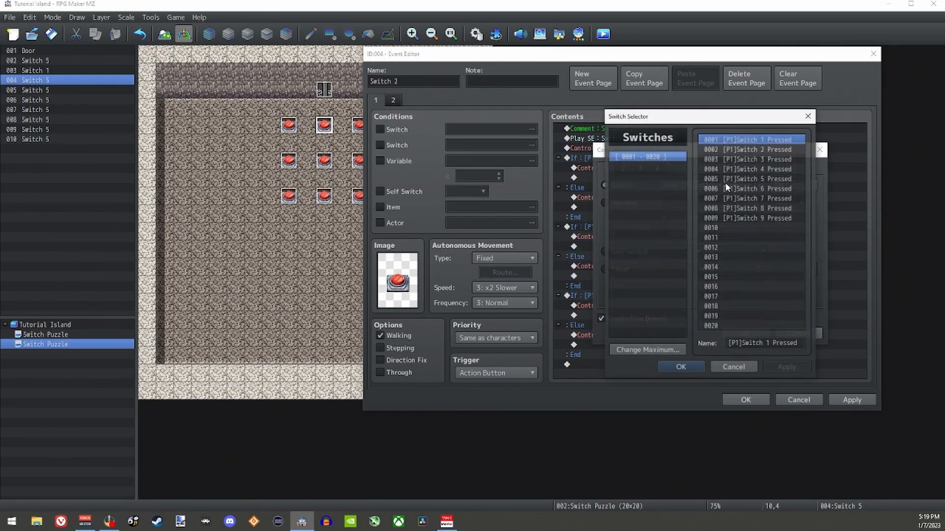
click(746, 157)
click(687, 365)
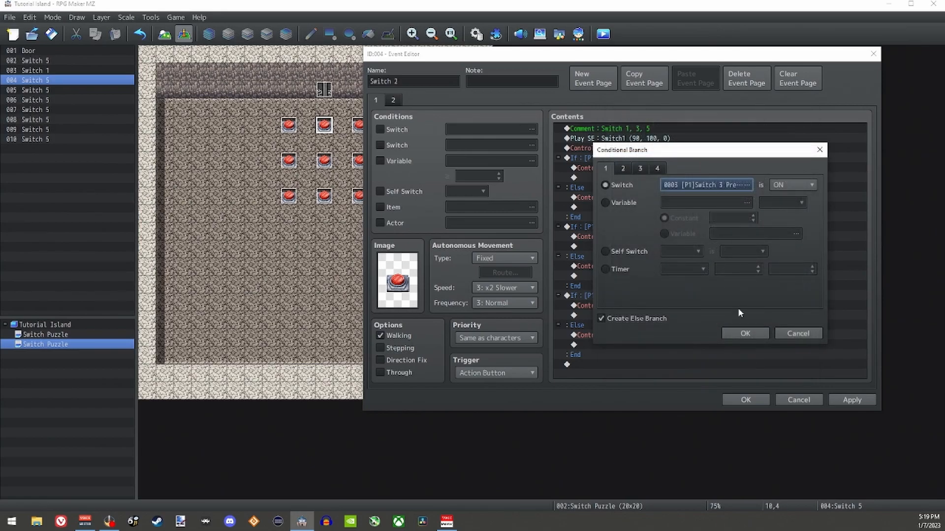
click(744, 335)
Step: Make the OFF and ON Control Switches commands in the Switch 3 conditional branch target 0003 [P1]Switch 3 Pressed
click(641, 238)
double_click(641, 238)
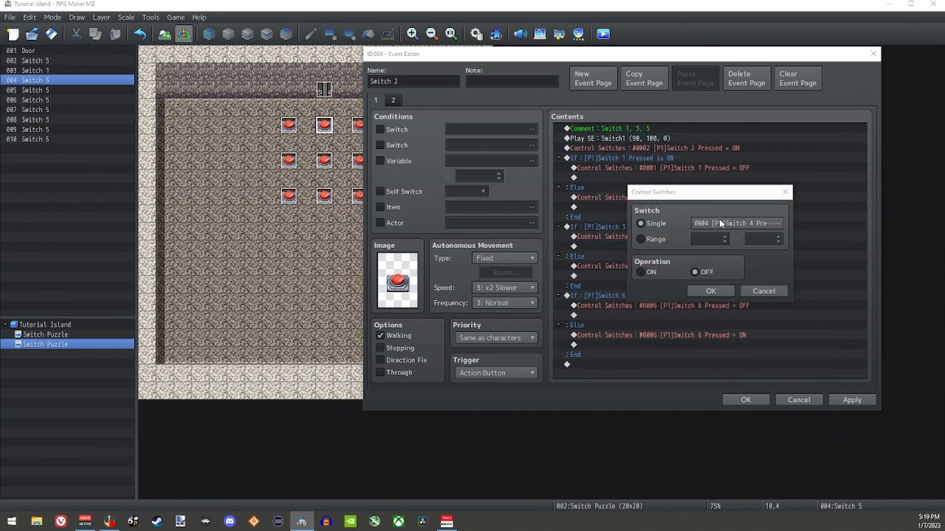
click(719, 220)
click(680, 368)
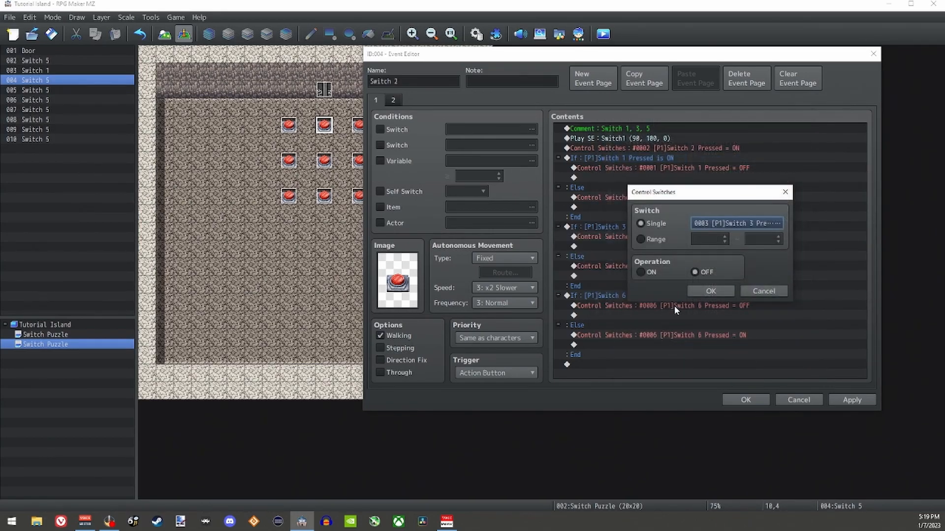
click(714, 292)
double_click(677, 267)
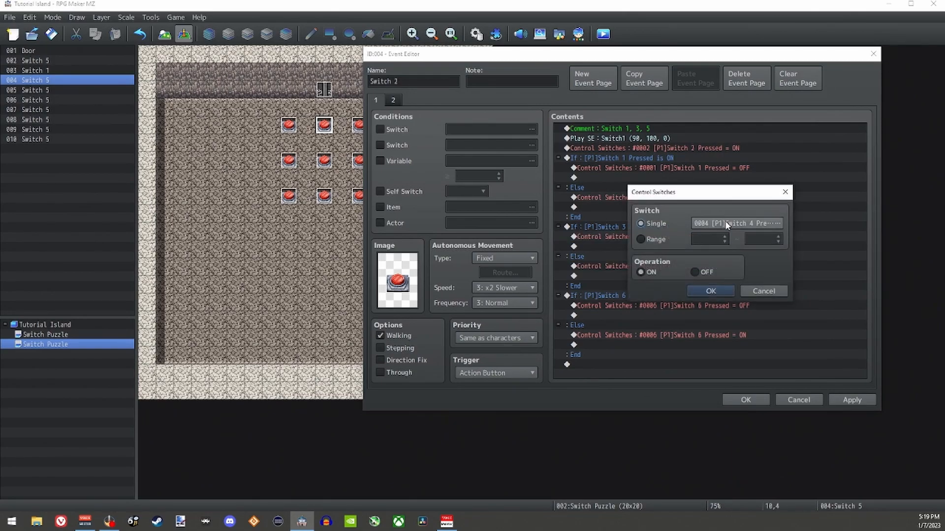
click(725, 221)
click(680, 367)
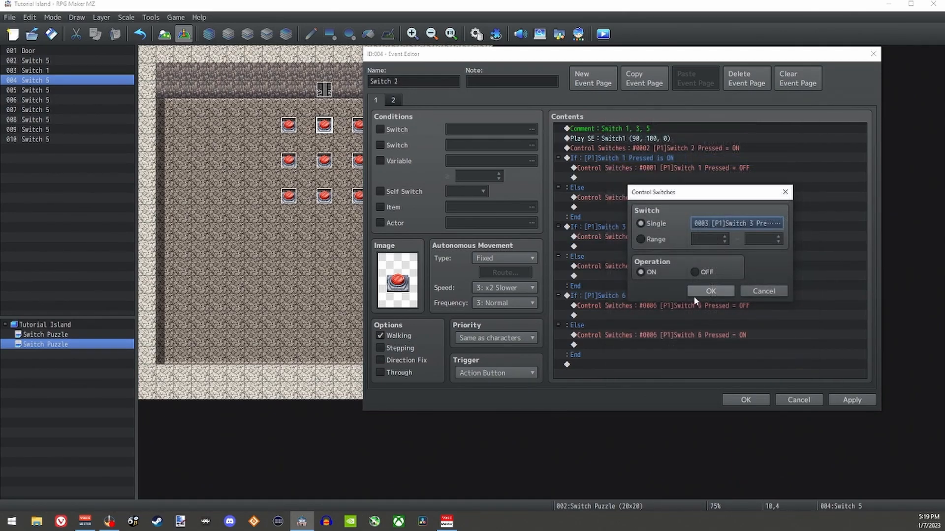
click(716, 294)
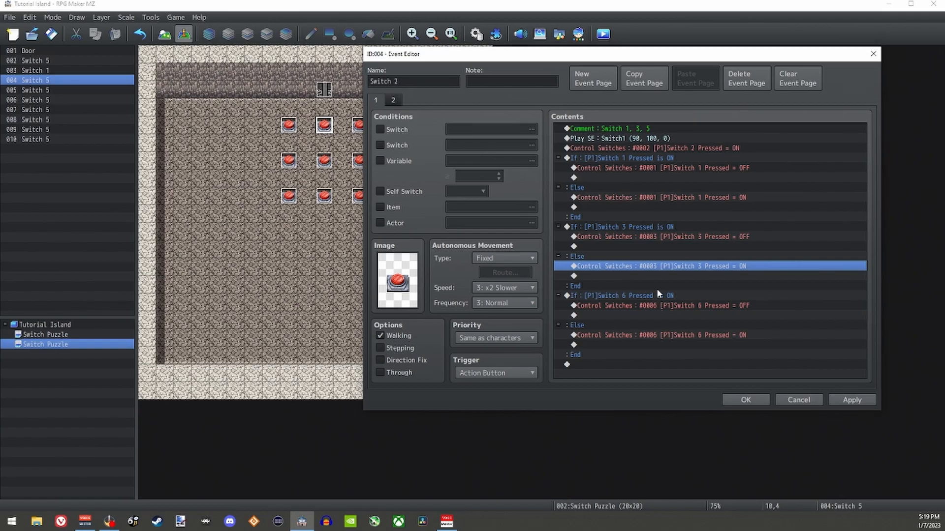
Step: Change the condition of the Switch 2 event's third conditional branch to 0005 [P1]Switch 5 Pressed
click(649, 130)
click(643, 296)
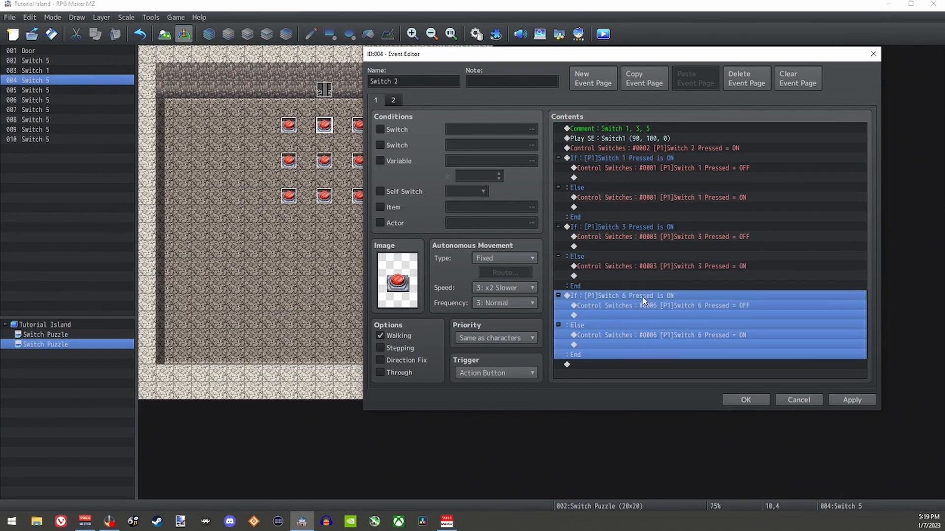
double_click(640, 295)
click(704, 186)
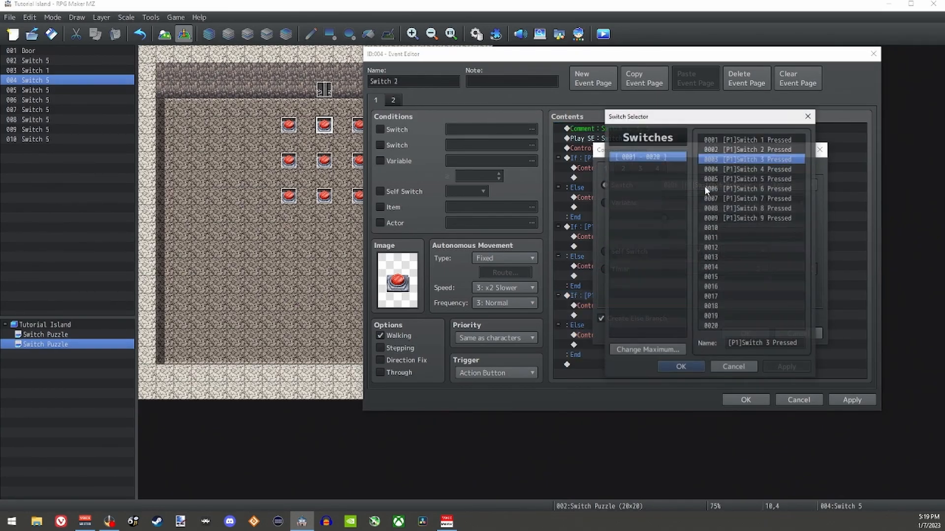
click(756, 178)
click(680, 367)
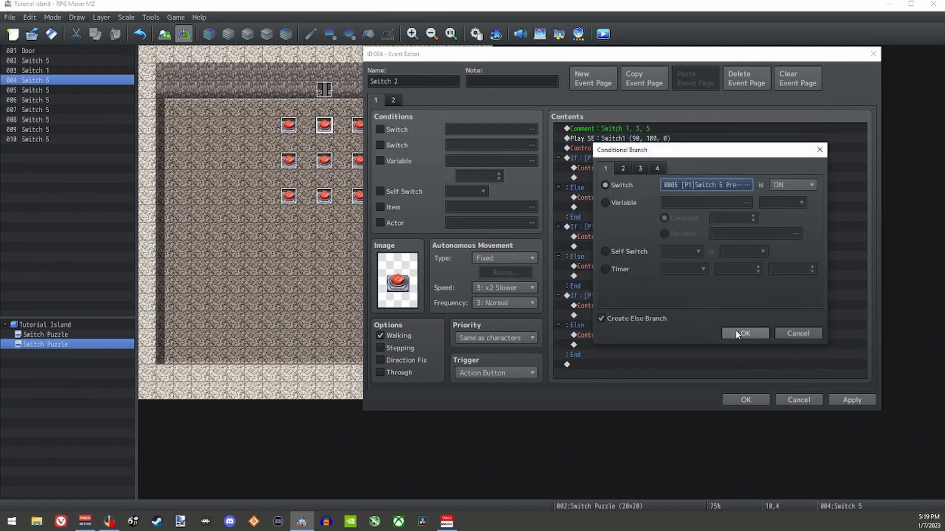
click(746, 334)
Step: Make both Control Switches commands inside the Switch 5 conditional branch target 0005 [P1]Switch 5 Pressed
click(658, 306)
double_click(748, 307)
click(720, 223)
click(680, 364)
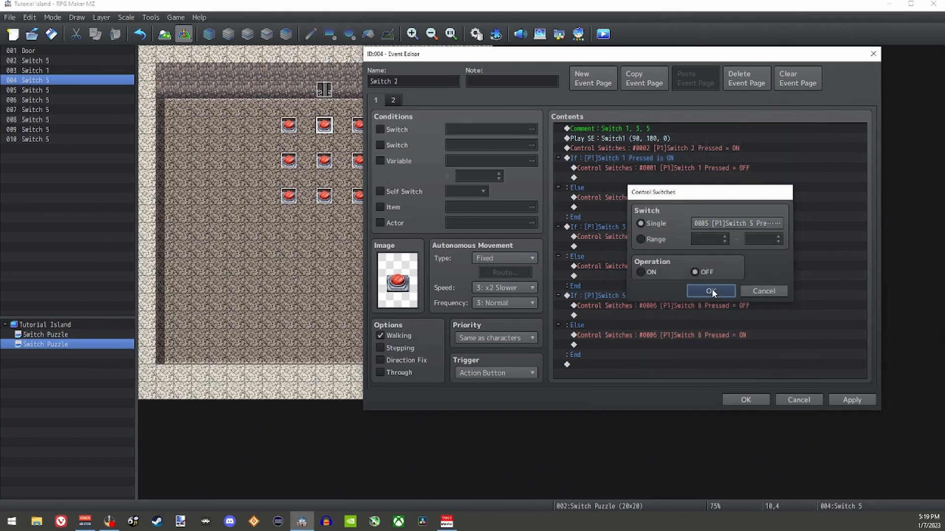
click(710, 291)
click(693, 345)
click(691, 333)
double_click(691, 333)
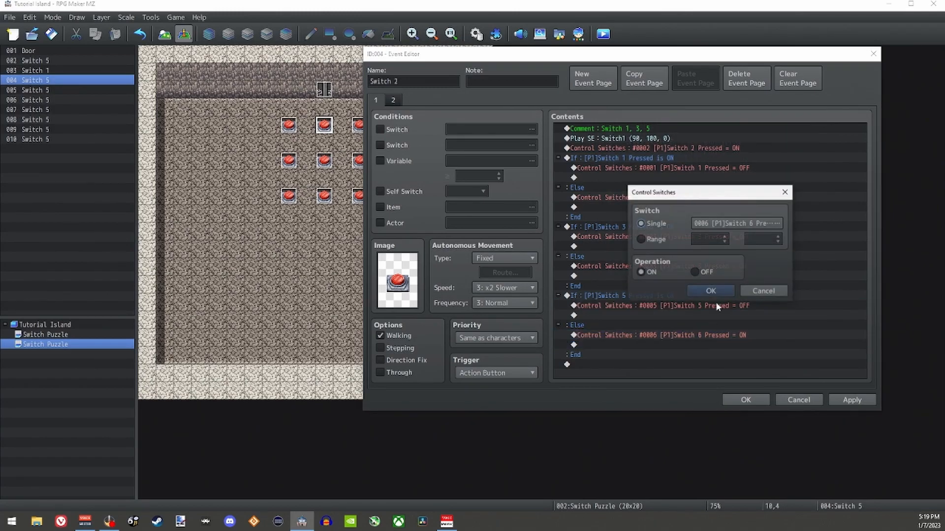
click(720, 221)
click(684, 366)
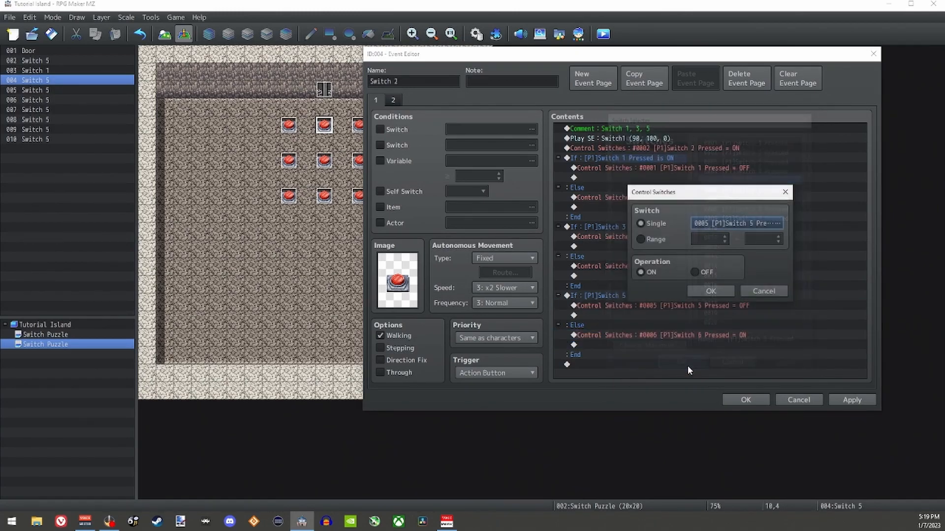
click(711, 291)
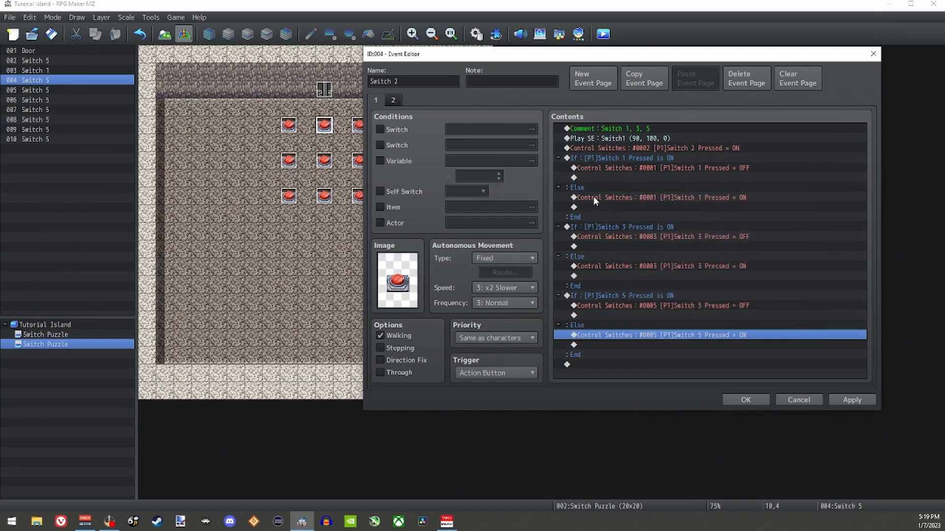
Step: Set the switch condition on the Switch 2 event's second page to 0002 [P1]Switch 2 Pressed and save the event
click(395, 99)
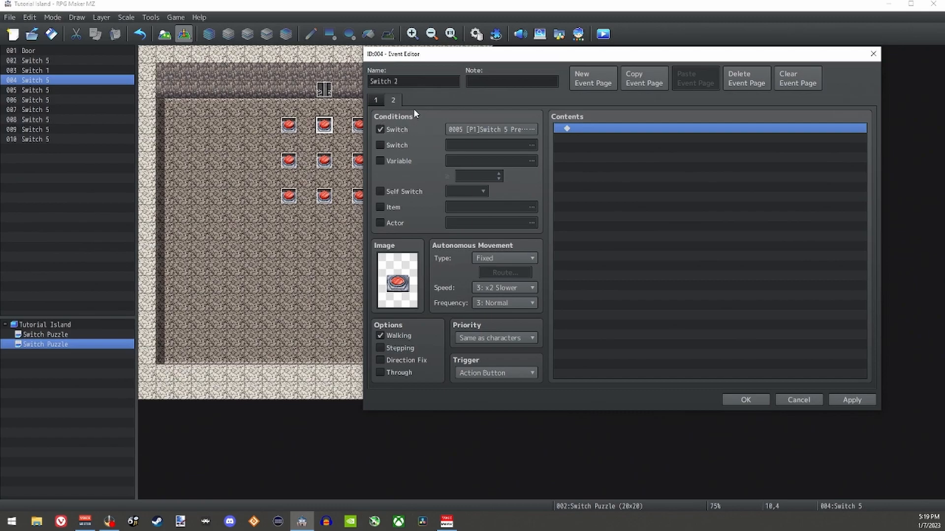
click(508, 130)
click(673, 136)
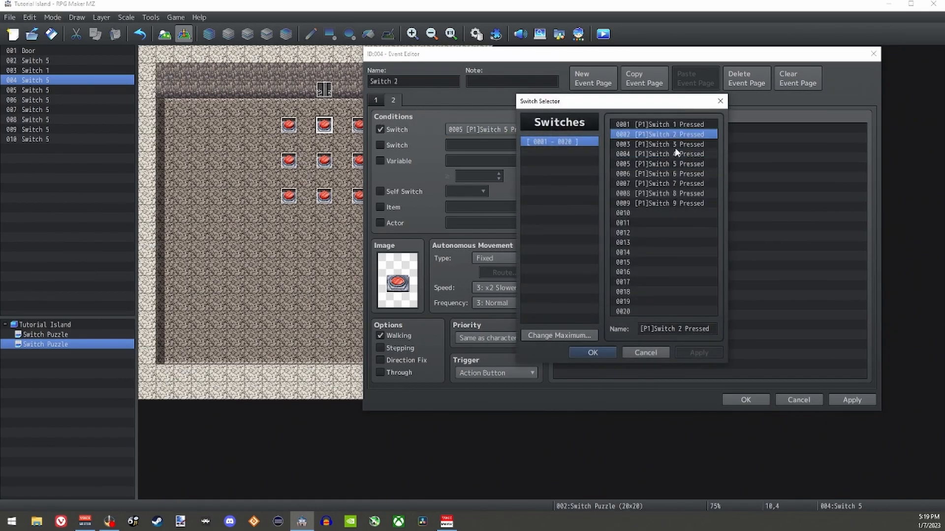
click(587, 354)
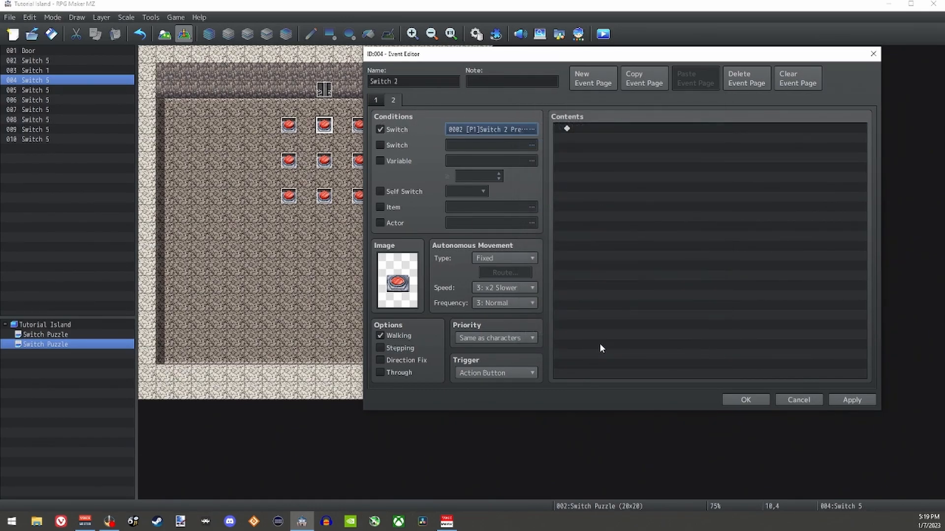
click(372, 100)
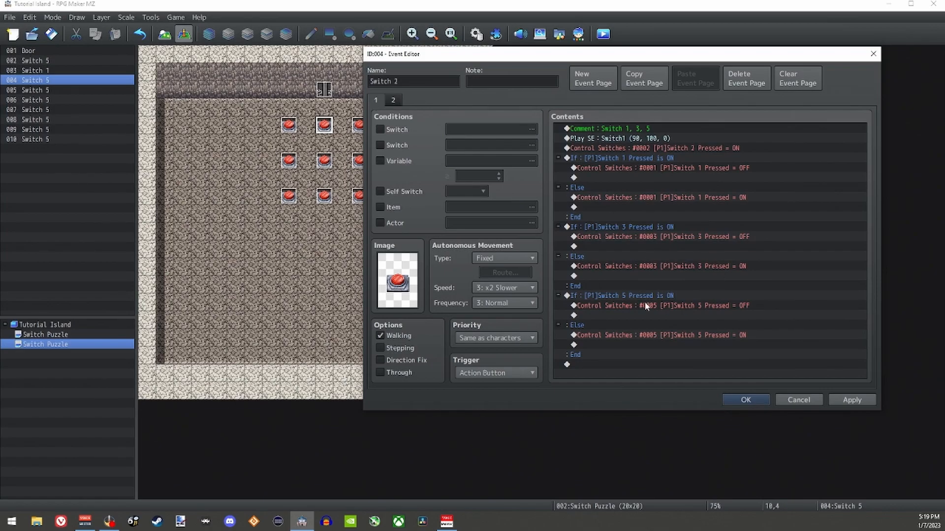
click(851, 400)
click(744, 401)
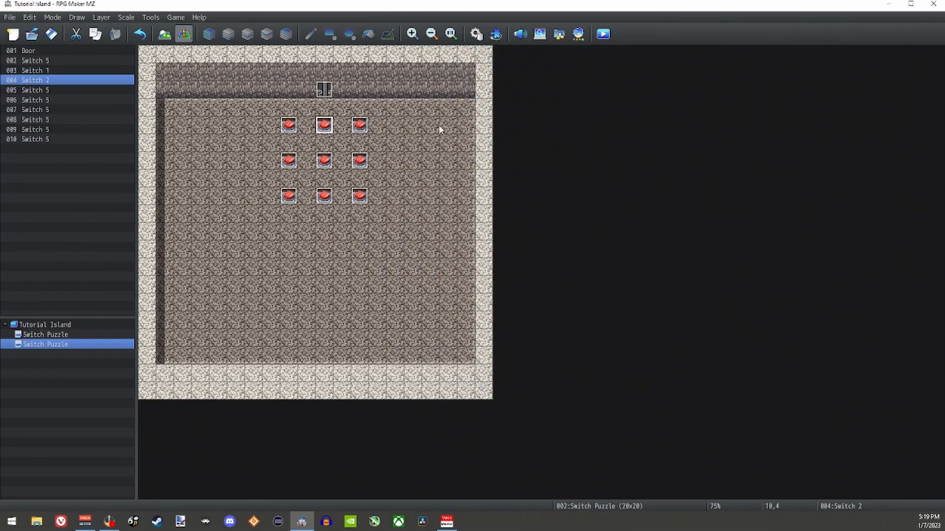
click(359, 125)
click(289, 160)
click(360, 160)
click(295, 196)
click(322, 196)
click(358, 196)
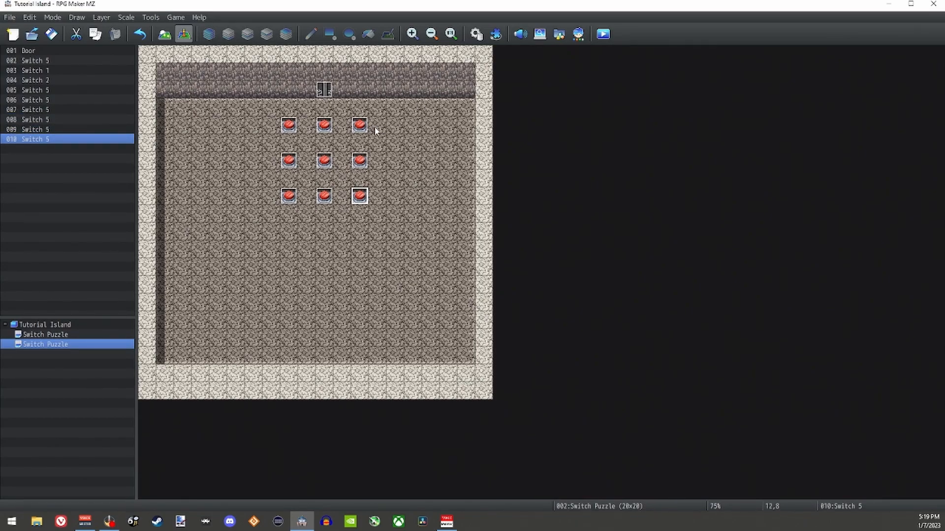
Step: Rename the Switch 5 copy at 12,4 to Switch 3
click(360, 127)
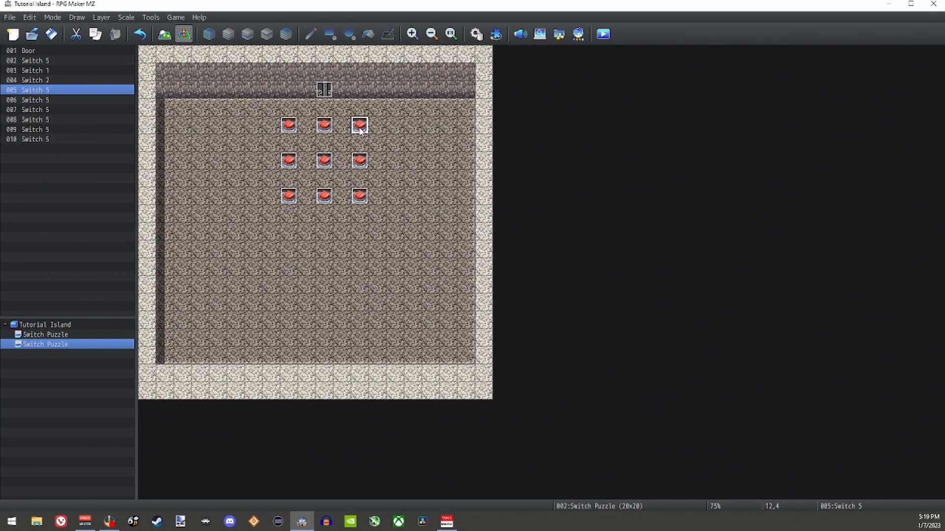
double_click(360, 128)
drag(415, 79, 622, 60)
click(485, 85)
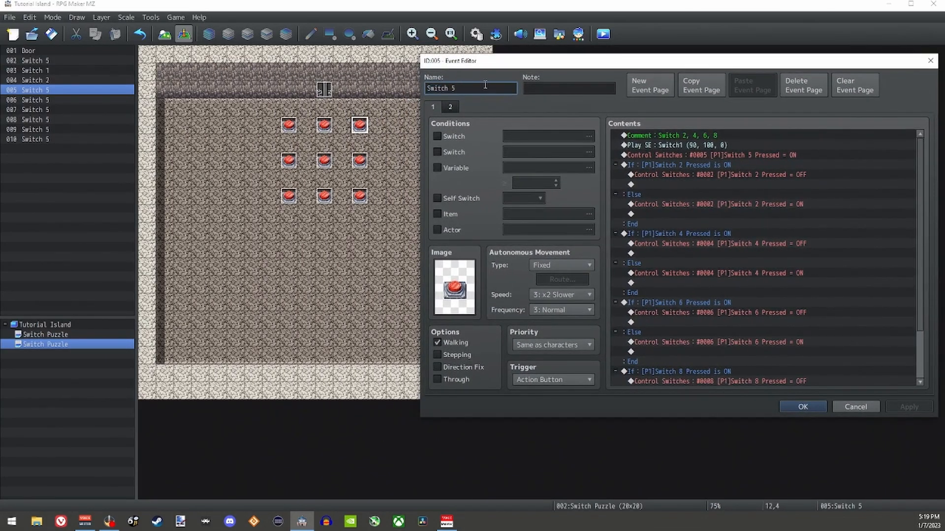
key(BackSpace)
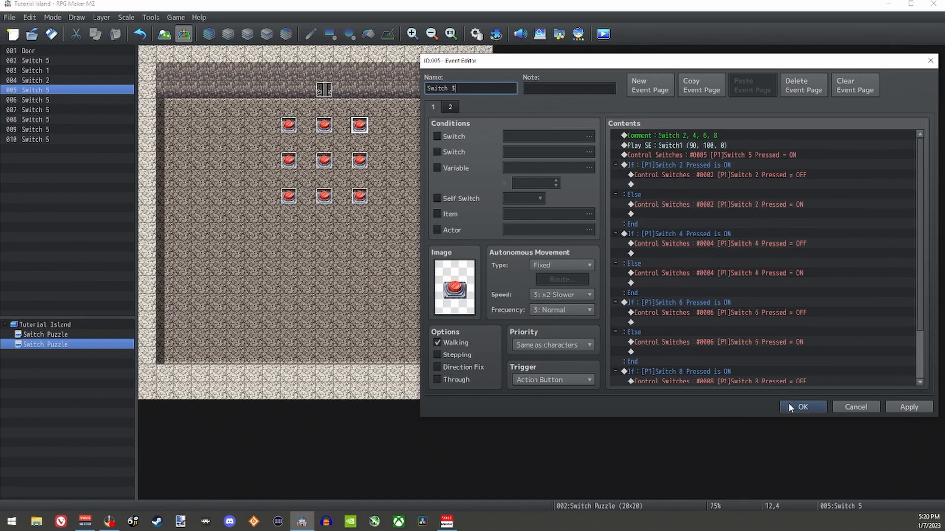
Step: Change the comment on the Switch 3 event's first page to Switch 2, 6
click(679, 136)
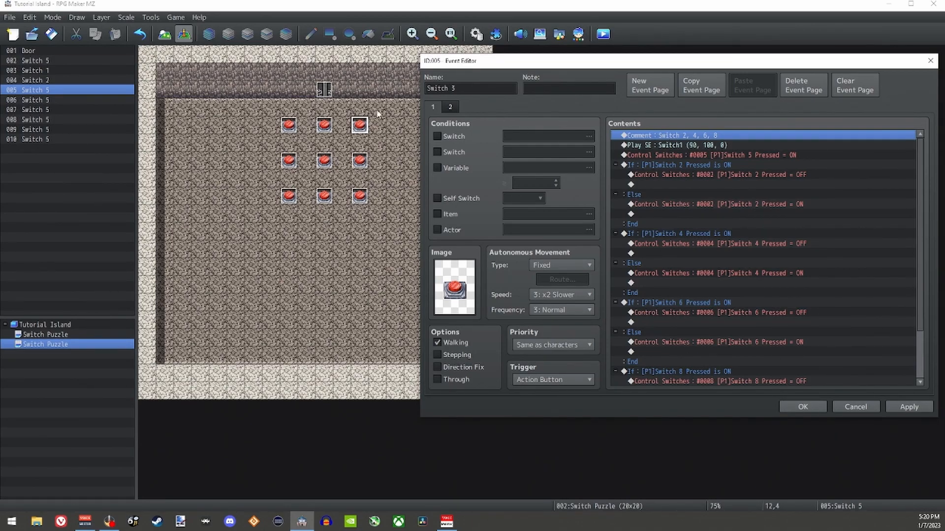
double_click(689, 136)
key(BackSpace)
key(BackSpace)
key(BackSpace)
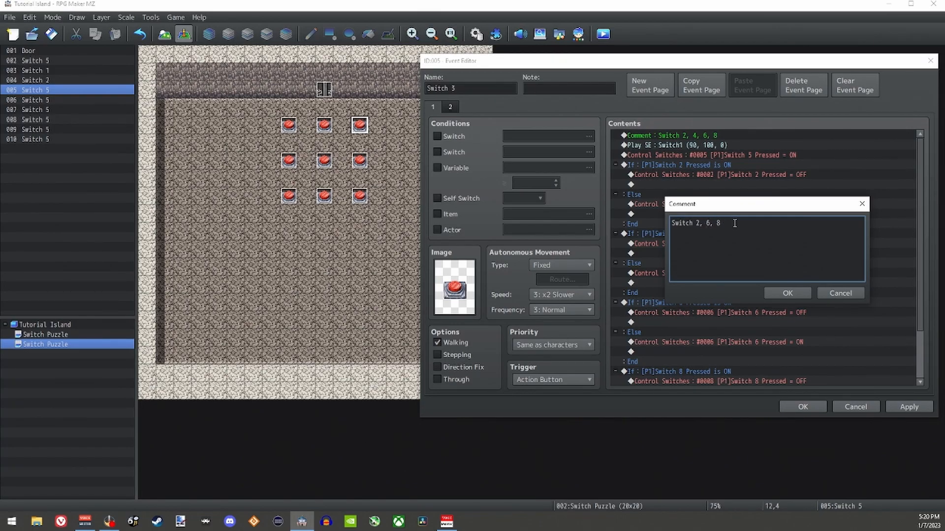
click(790, 293)
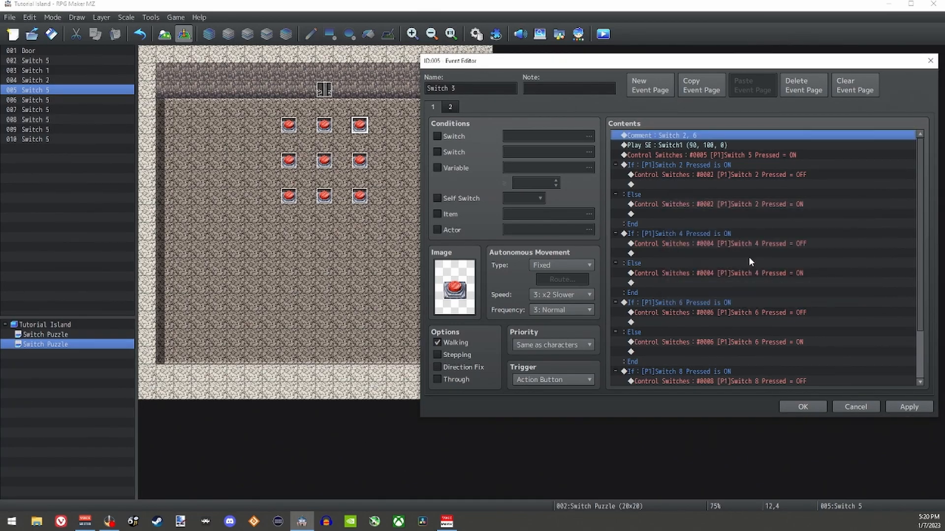
Step: Make the Switch 3 event's first Control Switches command turn on 0003 [P1]Switch 3 Pressed
click(688, 155)
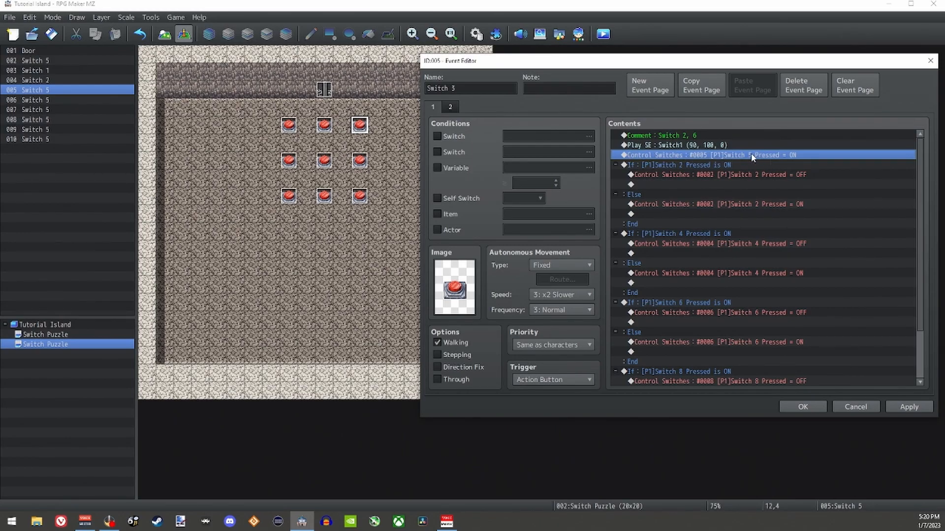
double_click(710, 153)
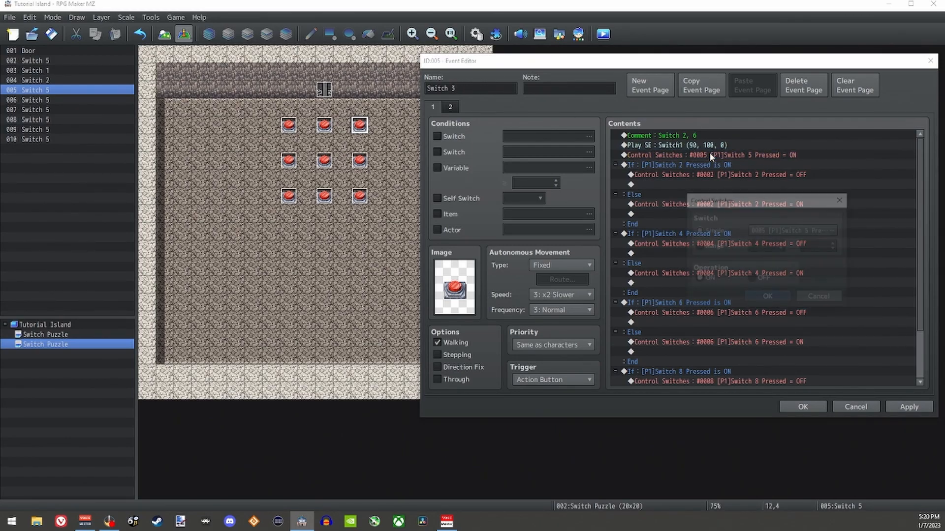
click(796, 232)
double_click(813, 168)
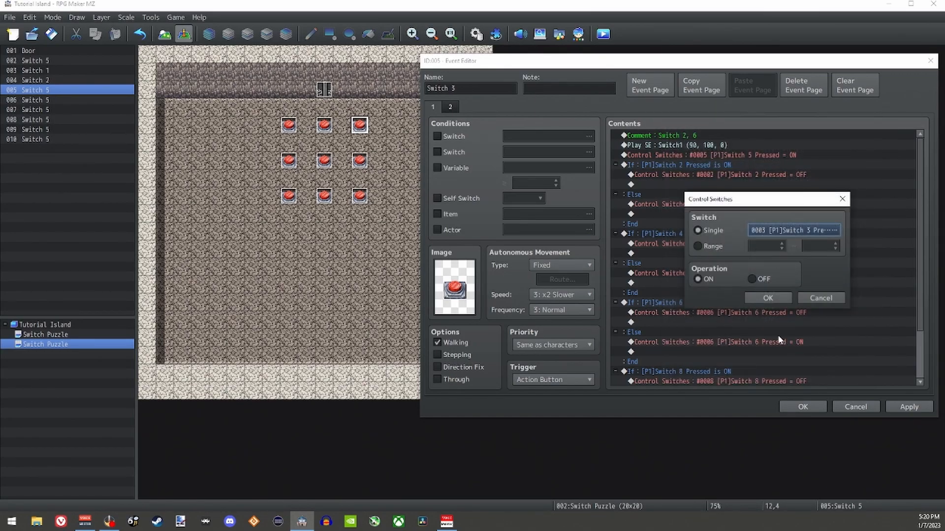
click(768, 299)
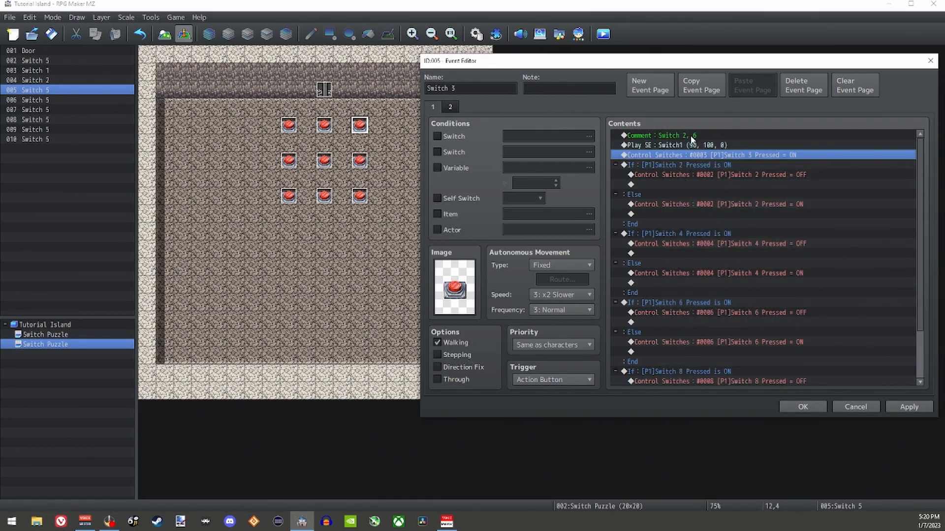
Step: Delete the Switch 4 and Switch 8 conditional branches from the Switch 3 event, leaving only those for its neighbours 2 and 6
click(662, 135)
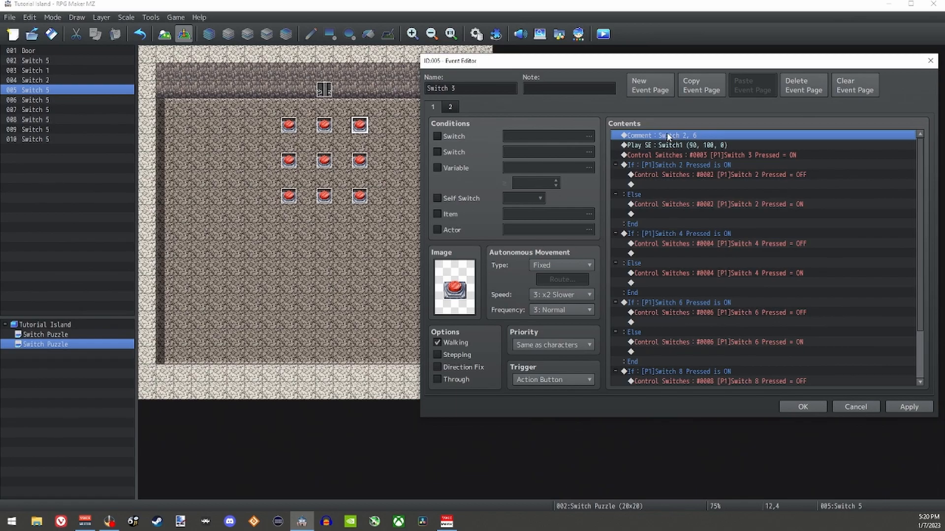
scroll(714, 239, down, 2)
scroll(715, 239, down, 1)
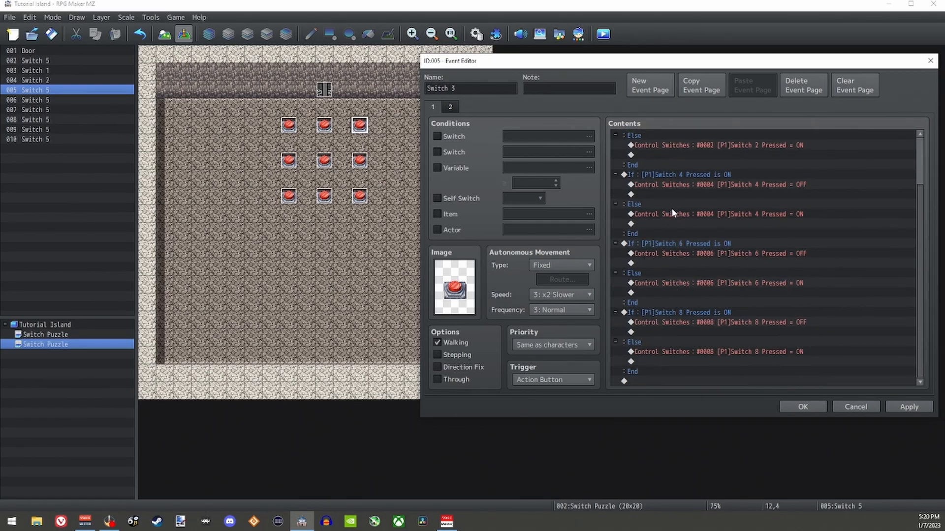
scroll(679, 212, up, 3)
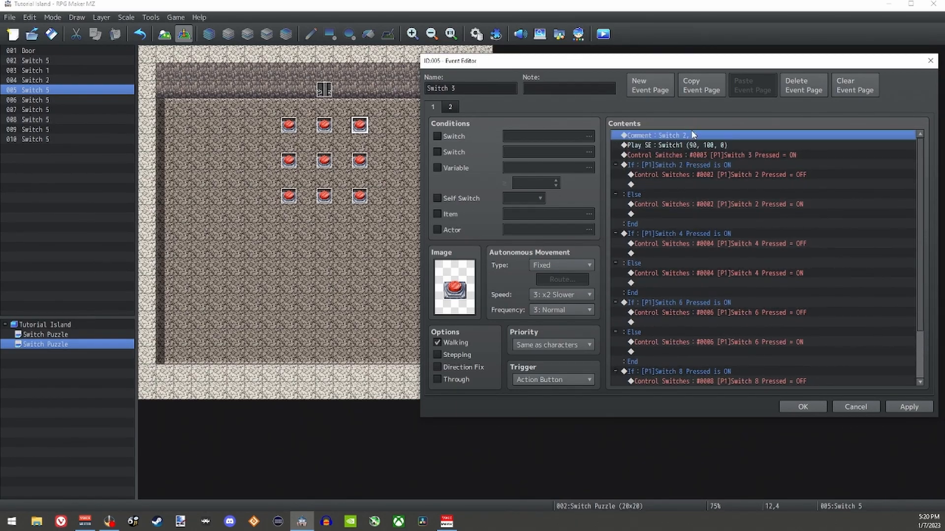
click(692, 166)
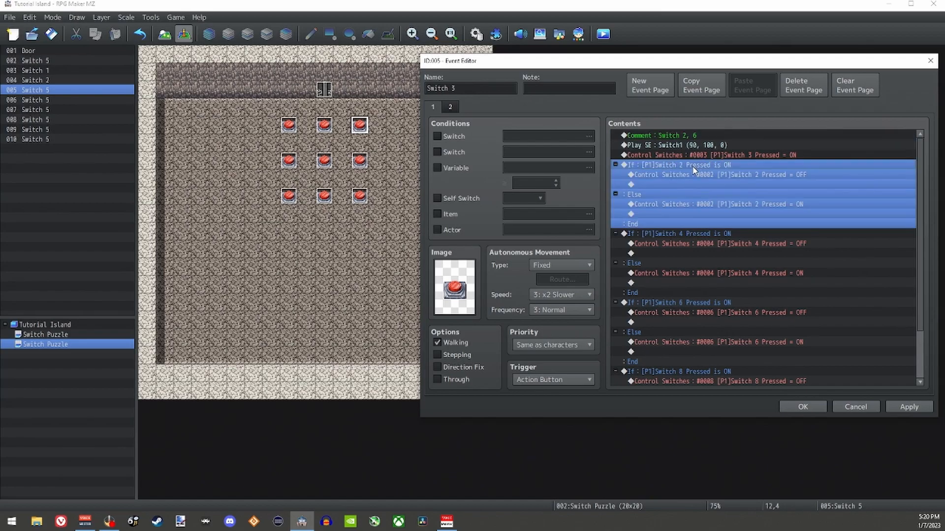
click(704, 303)
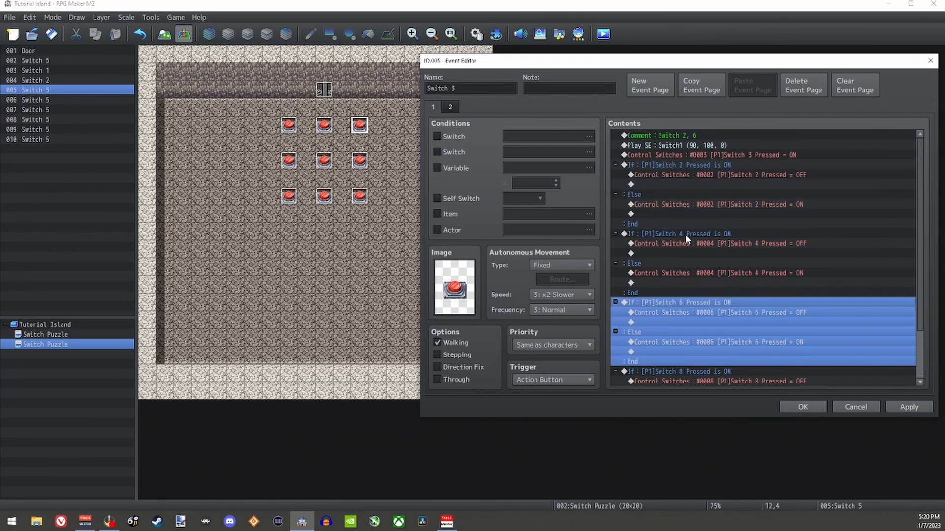
click(685, 234)
key(Delete)
click(703, 303)
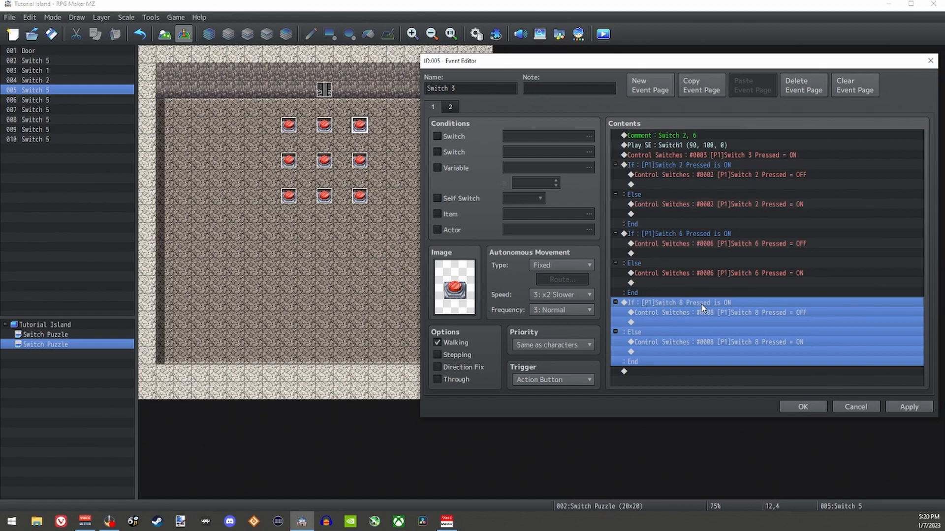
key(Delete)
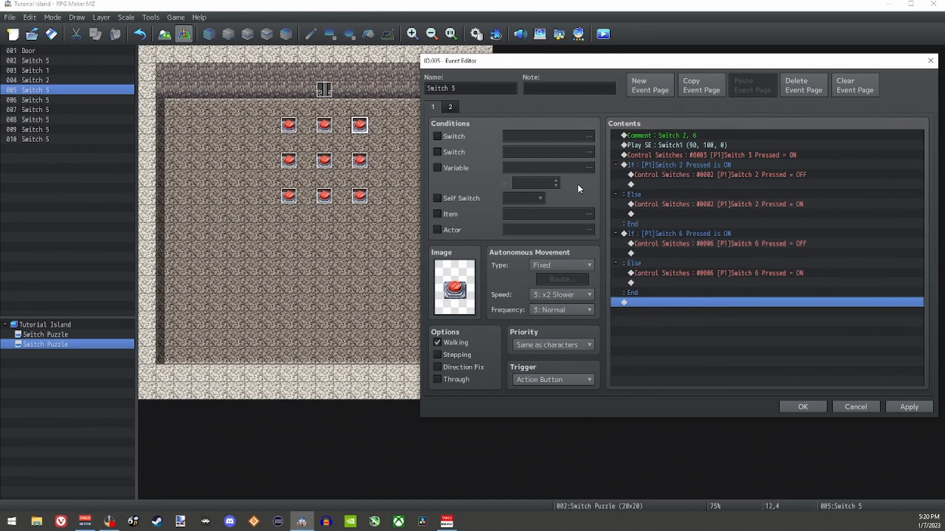
Step: Set the switch condition on the Switch 3 event's second page to 0003 [P1]Switch 3 Pressed and save the event
click(452, 105)
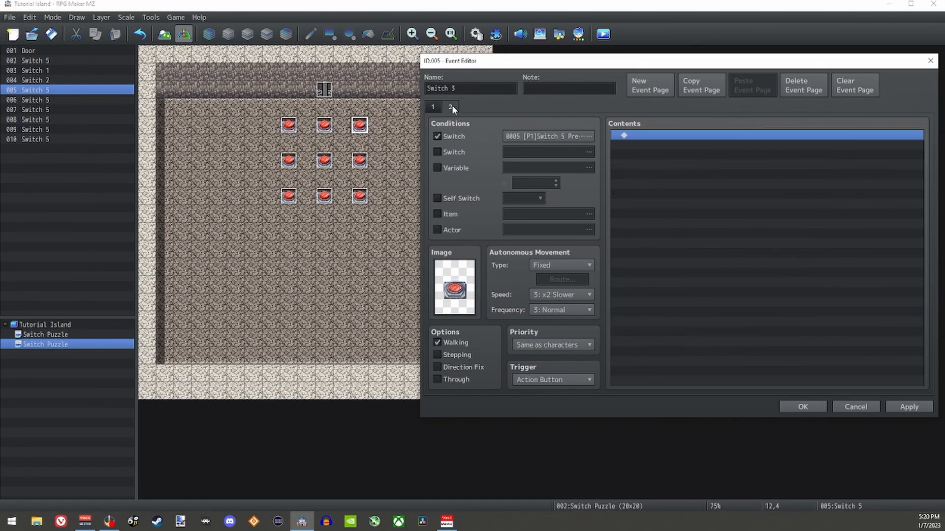
click(560, 137)
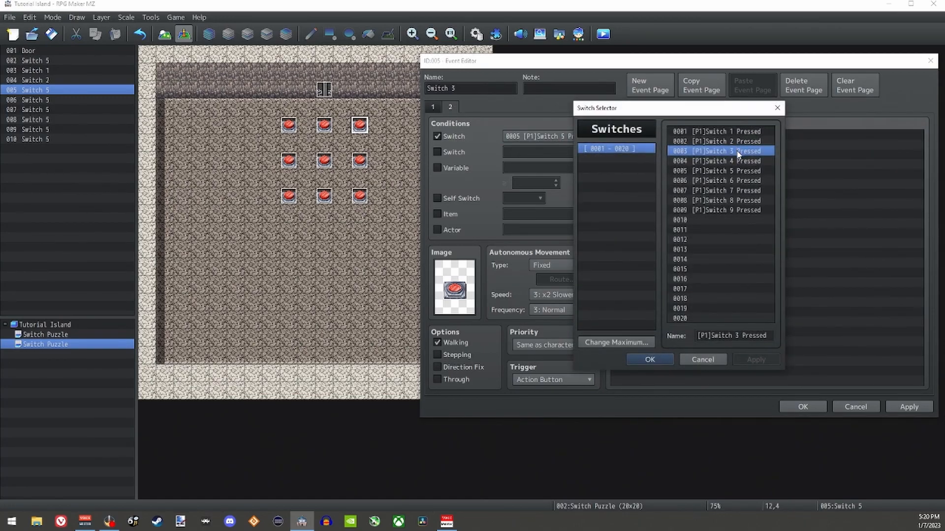
click(650, 359)
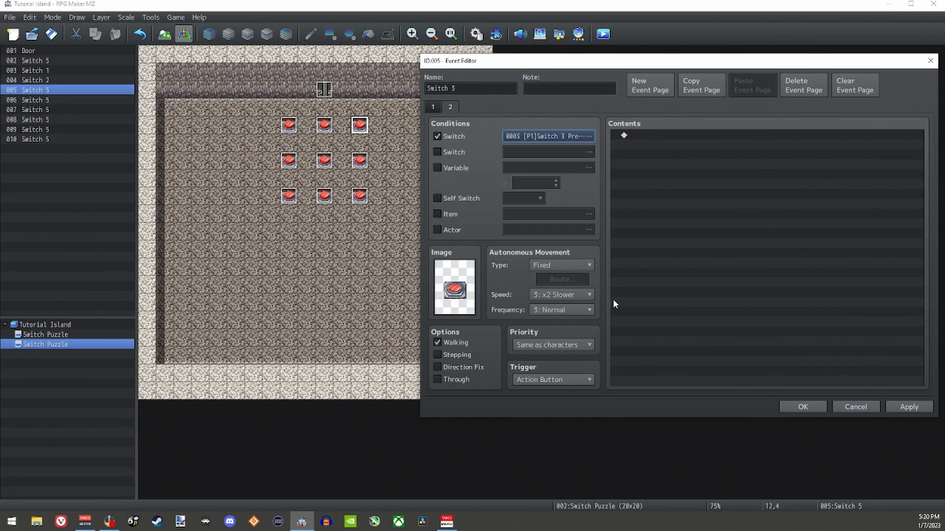
click(803, 406)
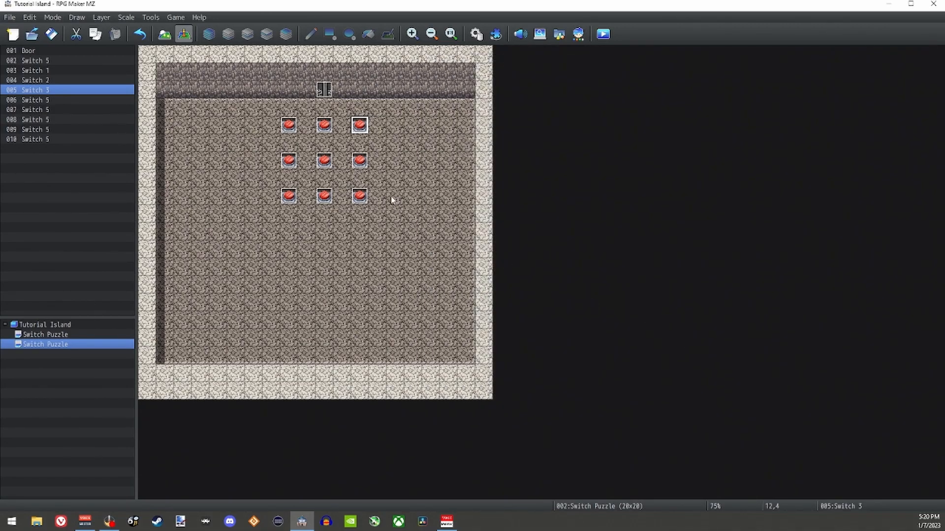
Step: Go through the switch events in the middle and lower rows of the grid to check which ones still need adapting
click(288, 161)
click(360, 161)
click(324, 161)
click(289, 196)
click(335, 196)
click(360, 196)
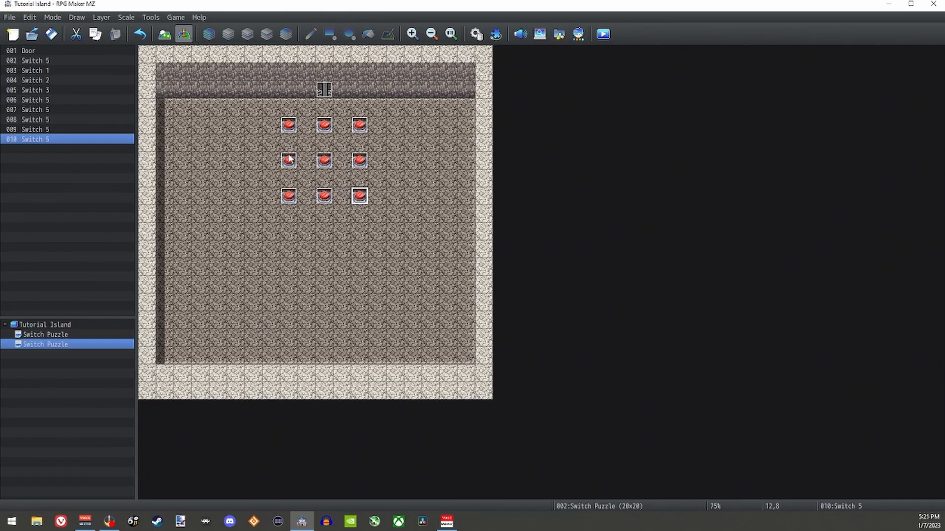
click(290, 161)
click(359, 161)
click(326, 162)
click(359, 163)
click(289, 196)
click(326, 196)
click(360, 196)
click(360, 161)
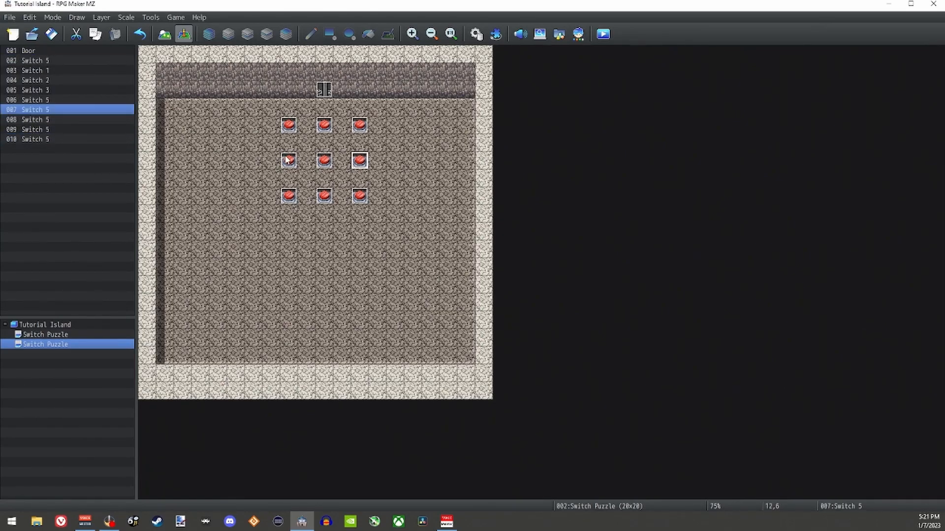
click(288, 161)
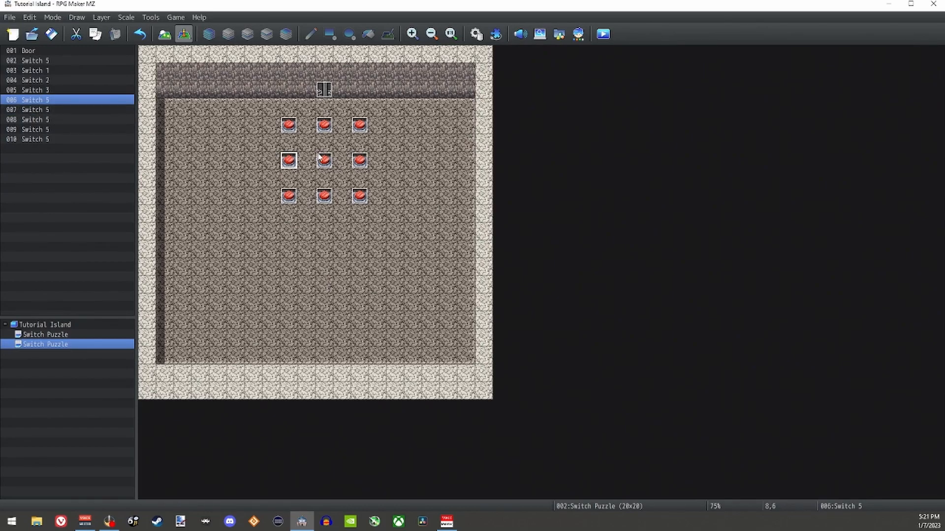
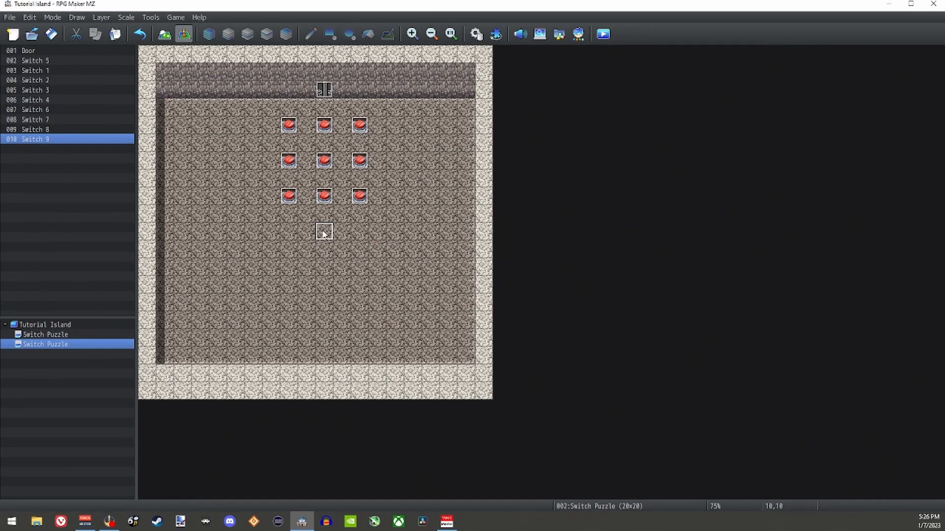
Step: Set the player's starting position at tile 10,10, two tiles below Switch 8
right_click(323, 234)
mouse_move(423, 379)
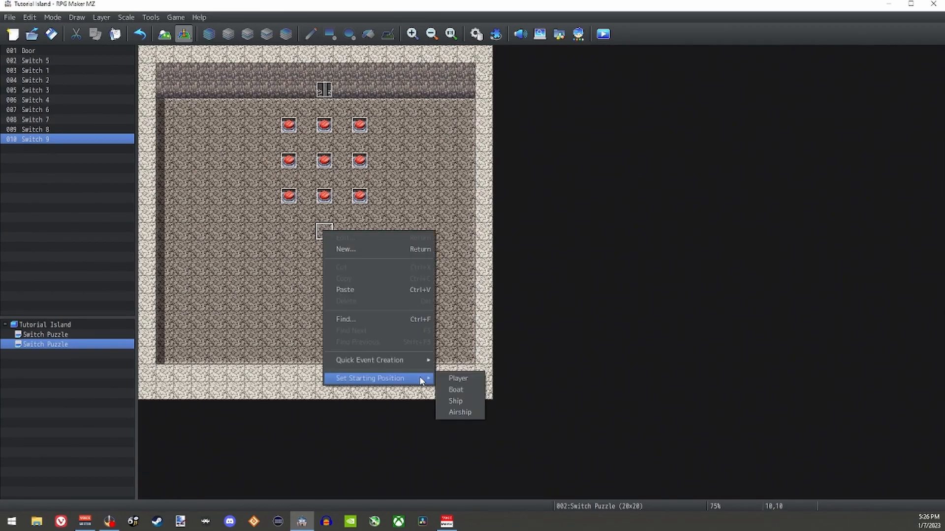
click(457, 379)
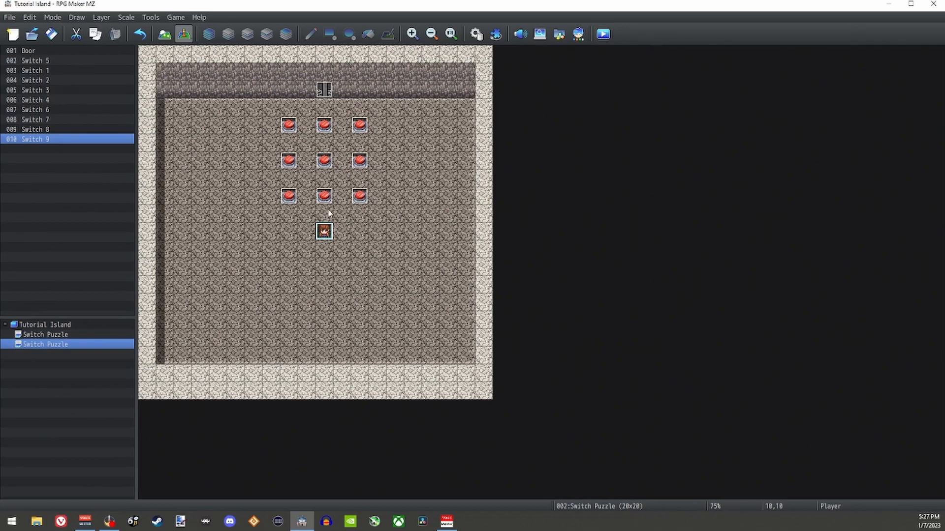
Step: Save the changes and launch a playtest, starting a new game and walking into the switch grid to try the first switches
click(604, 34)
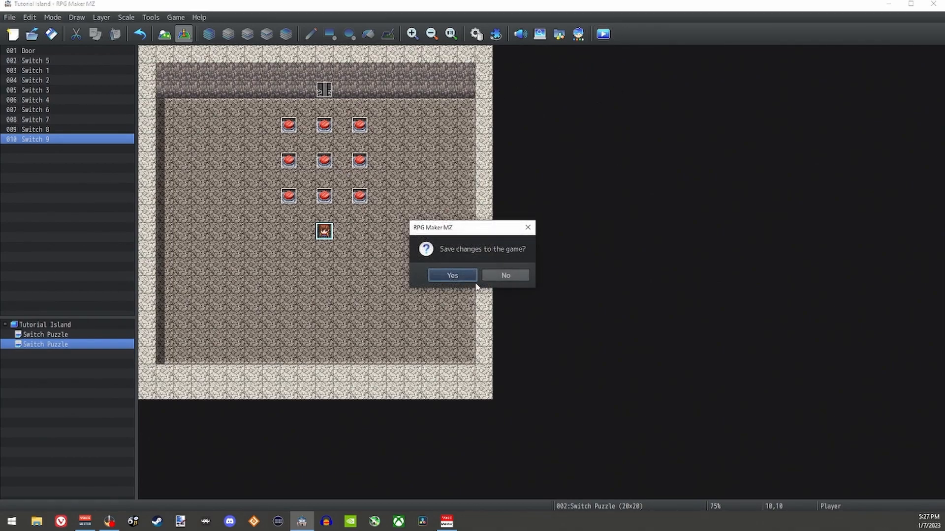
click(452, 275)
key(Return)
key(Down)
key(Right)
key(Down)
key(Return)
key(Right)
key(Down)
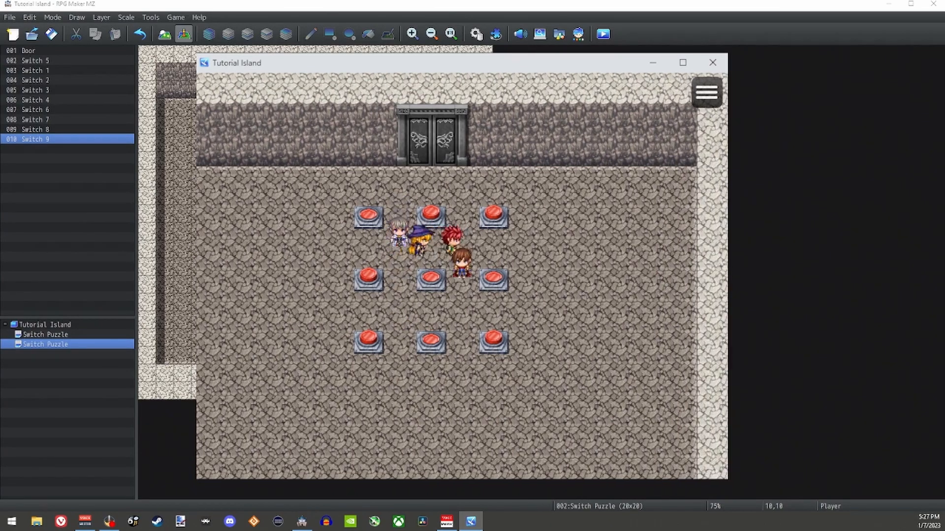
key(Right)
key(Return)
key(Up)
key(Left)
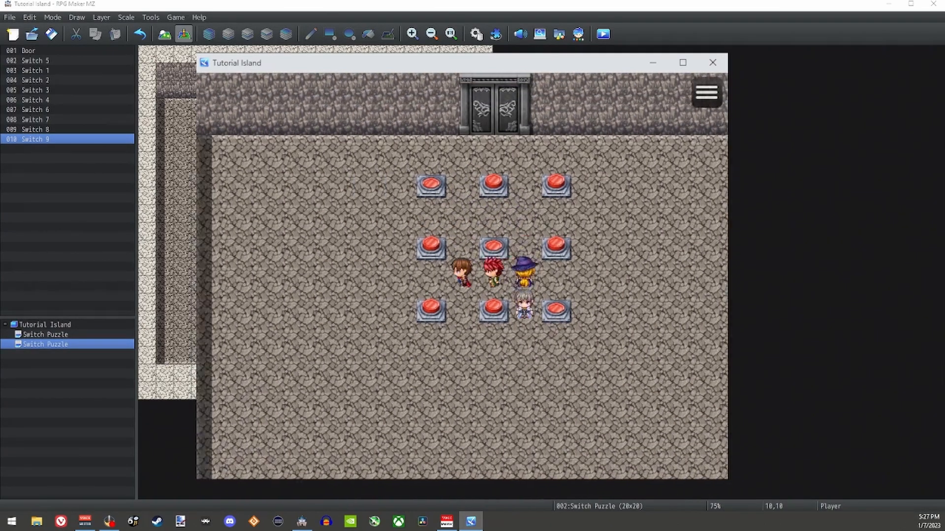
Step: Walk around the grid in the playtest and operate switches in different rows to test how their neighbours toggle
key(Down)
key(Up)
key(Up)
key(Up)
key(Right)
key(Right)
key(Right)
key(Left)
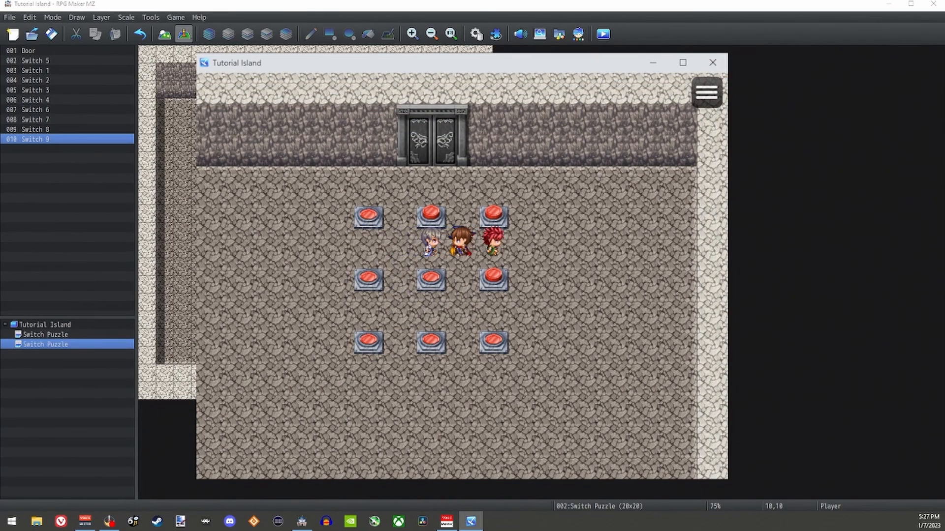
key(Down)
key(Down)
key(Down)
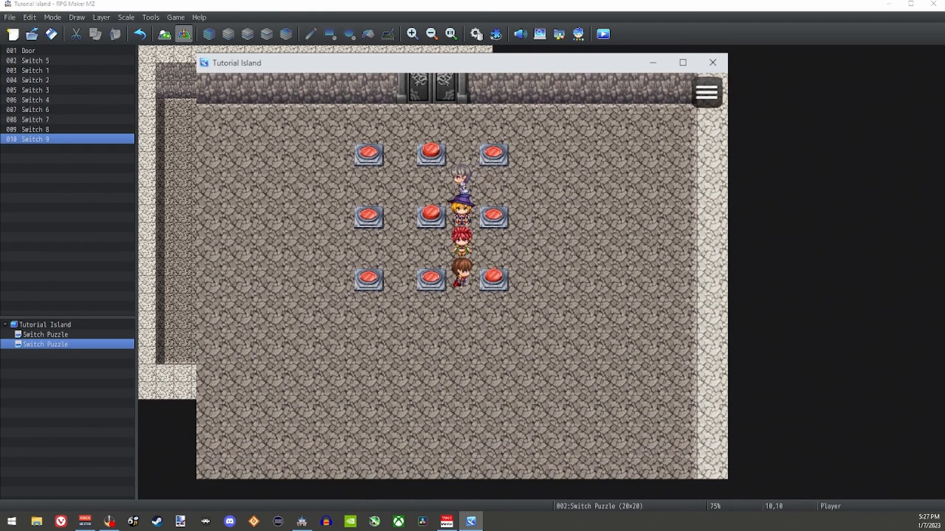
key(Up)
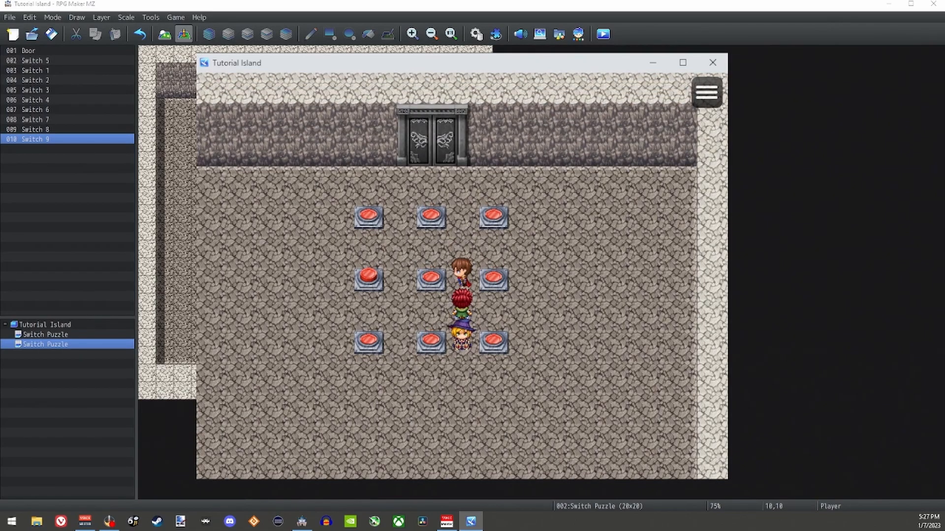
key(Up)
key(Left)
key(Left)
key(Down)
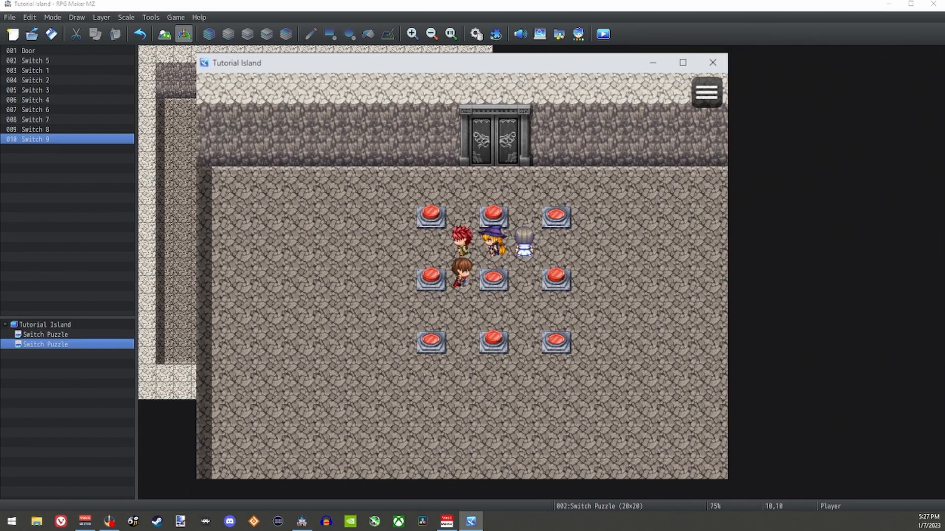
key(Down)
key(Left)
key(Right)
key(Up)
key(Return)
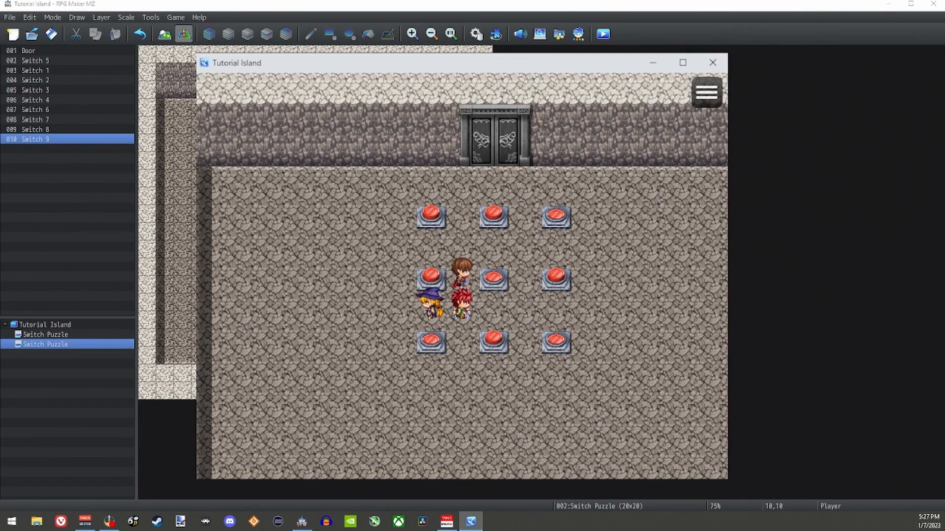
Step: Operate Switch 4 and Switch 5 alternately in the playtest to compare which neighbours each one toggles
key(Left)
key(Return)
key(Right)
key(Return)
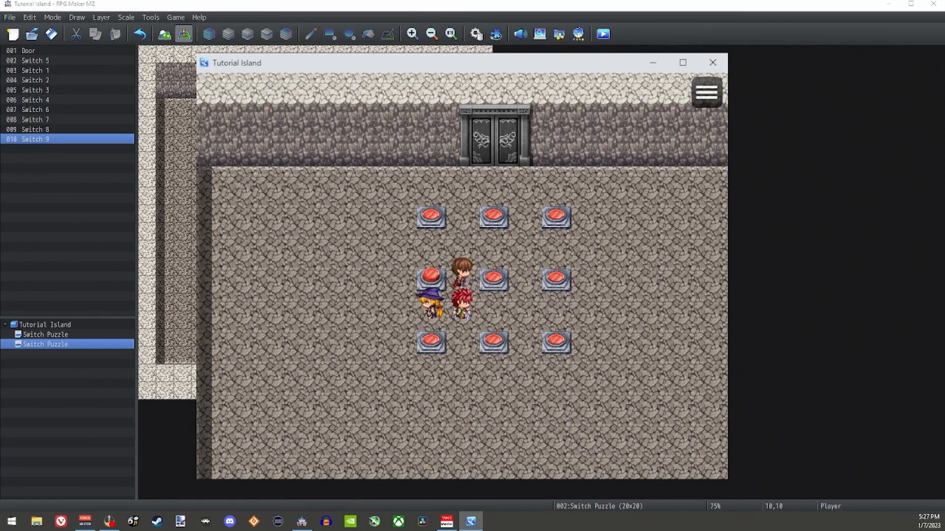
key(Left)
key(Return)
key(Right)
key(Return)
key(Left)
key(Return)
key(Right)
key(Return)
Step: Try further switch combinations across all three rows of the grid, then end the playtest
key(Left)
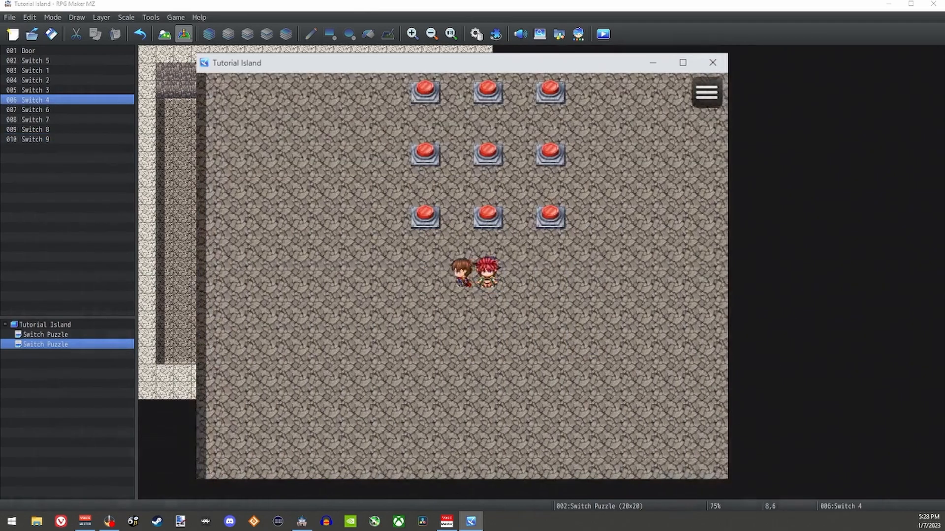
key(Up)
key(Up)
key(Up)
key(Up)
key(Left)
key(Return)
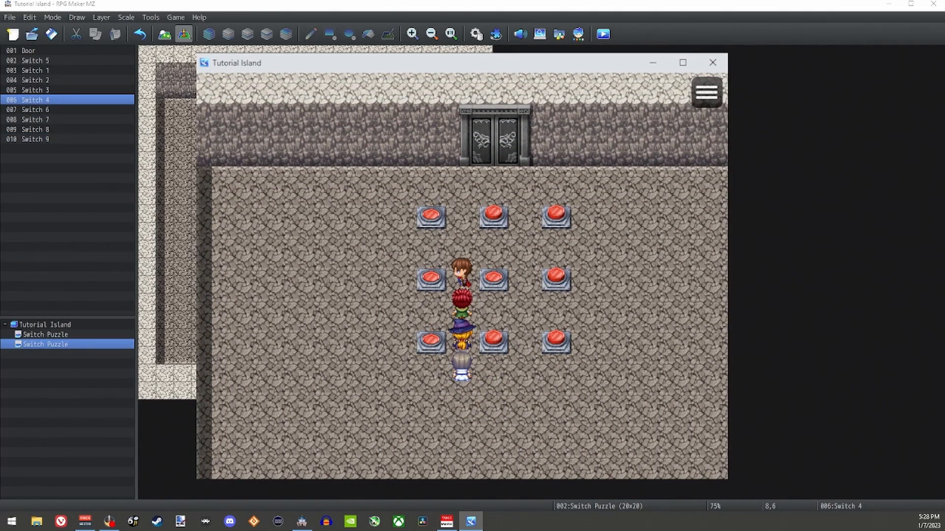
key(Down)
key(Down)
key(Up)
key(Up)
key(Up)
key(Up)
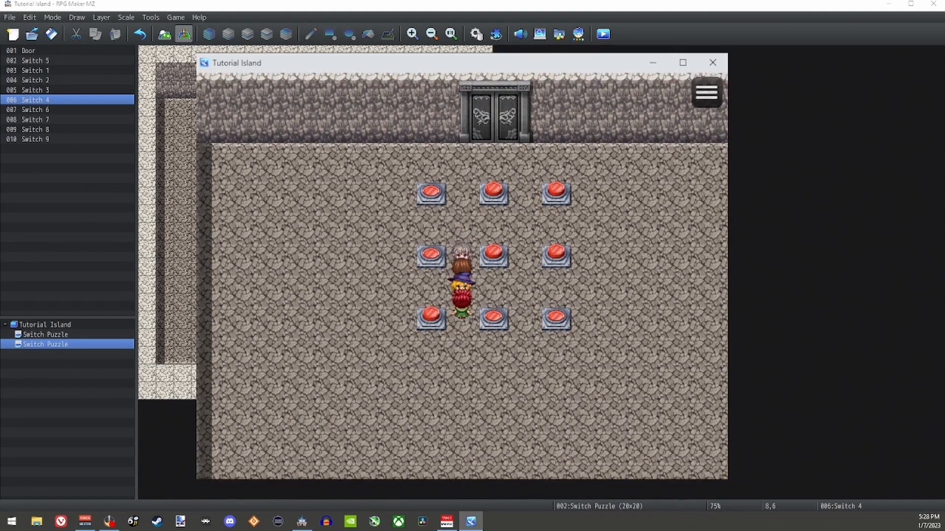
key(Left)
key(Down)
key(Right)
key(Right)
key(Right)
key(Down)
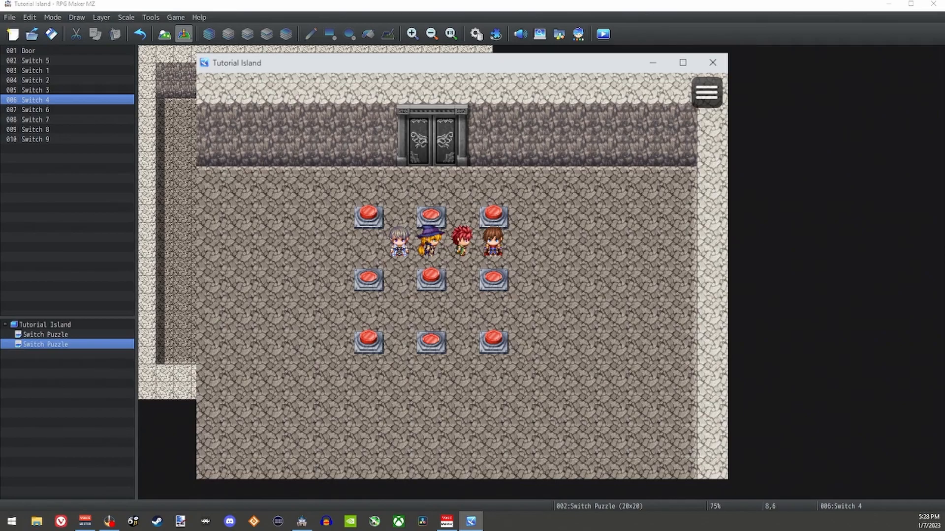
key(Left)
key(Down)
key(Right)
key(space)
key(Up)
key(Up)
key(Left)
key(space)
key(Right)
key(space)
key(Down)
key(Left)
key(Left)
key(Up)
key(Left)
key(space)
key(Down)
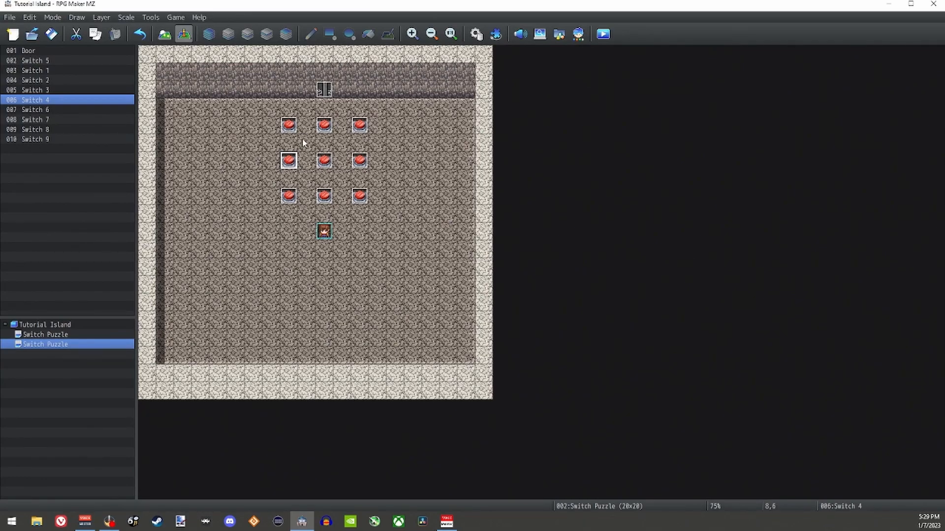
Step: Review both pages of the Switch 4 and Switch 6 events, checking their neighbour branches and page 2 switch conditions
double_click(288, 162)
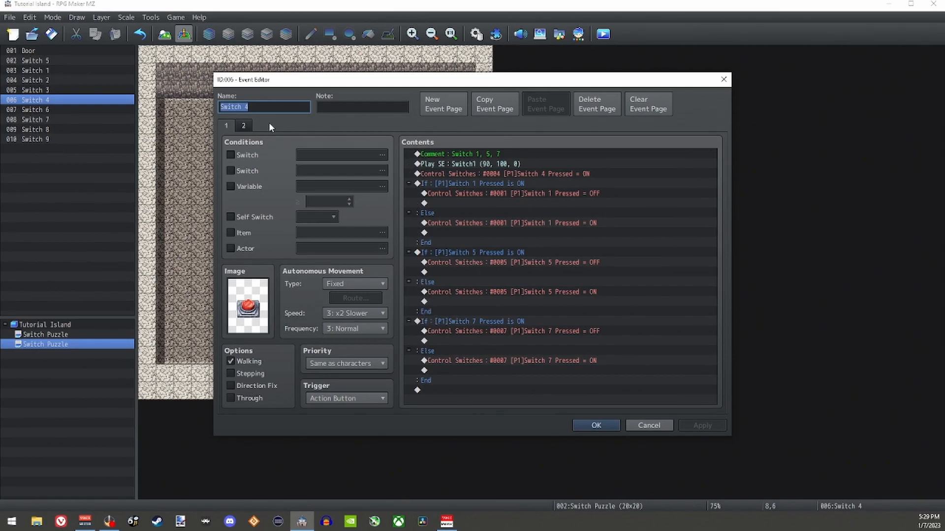
click(244, 125)
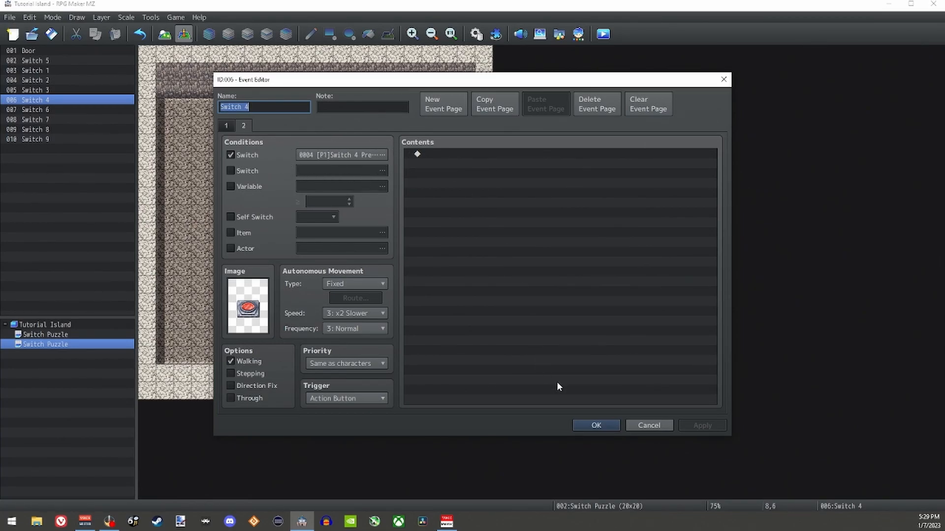
click(586, 425)
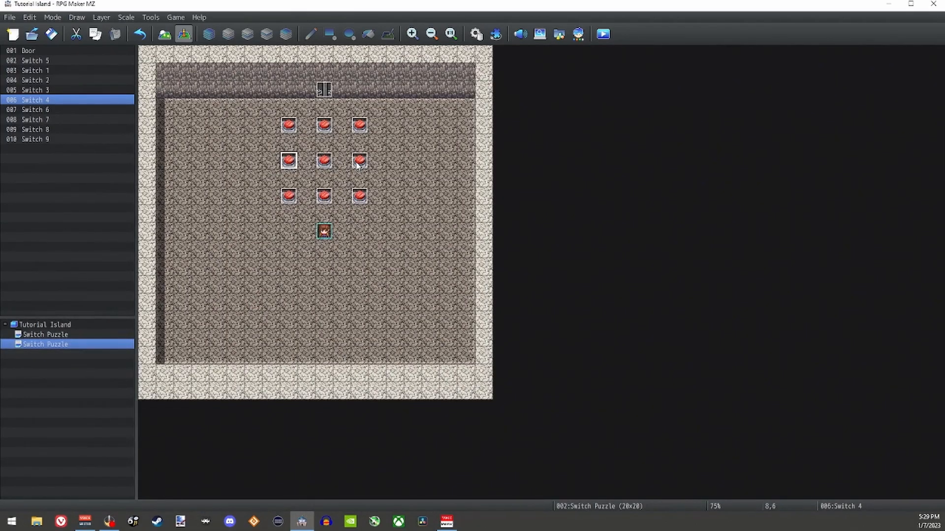
double_click(358, 162)
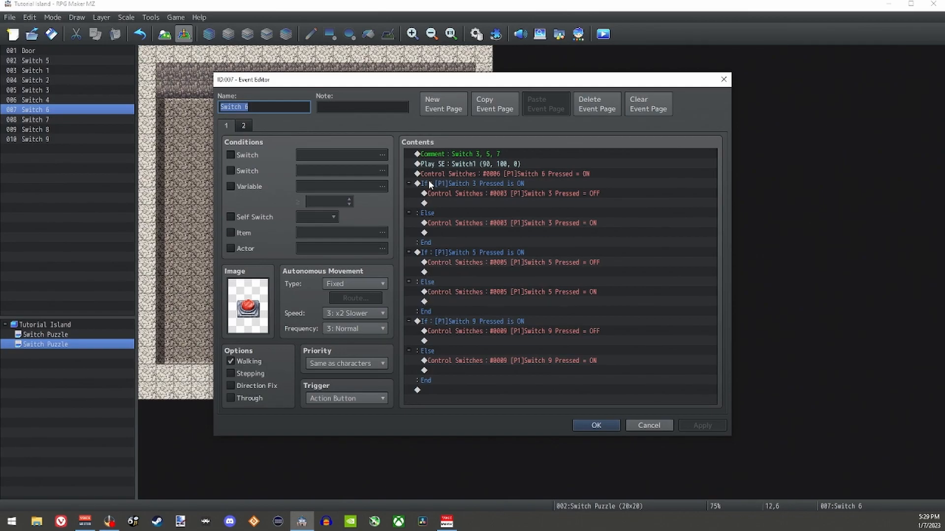
click(247, 127)
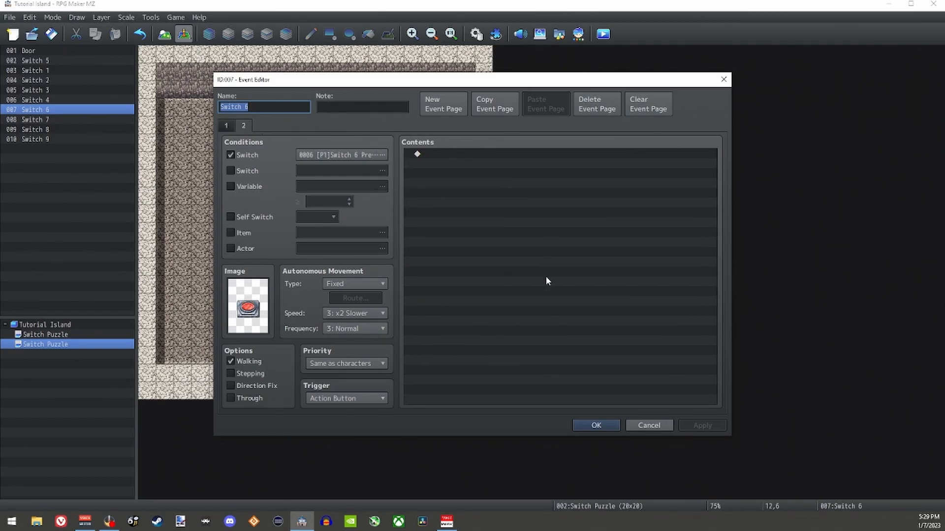
click(593, 426)
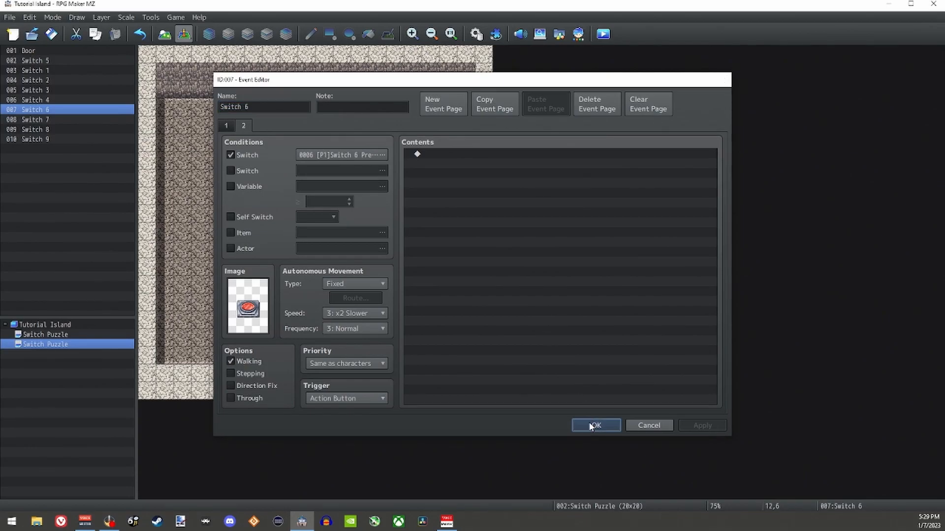
Step: Review both pages of the Switch 7, Switch 8 and Switch 9 events, checking their neighbour branches and page 2 switch conditions
double_click(290, 197)
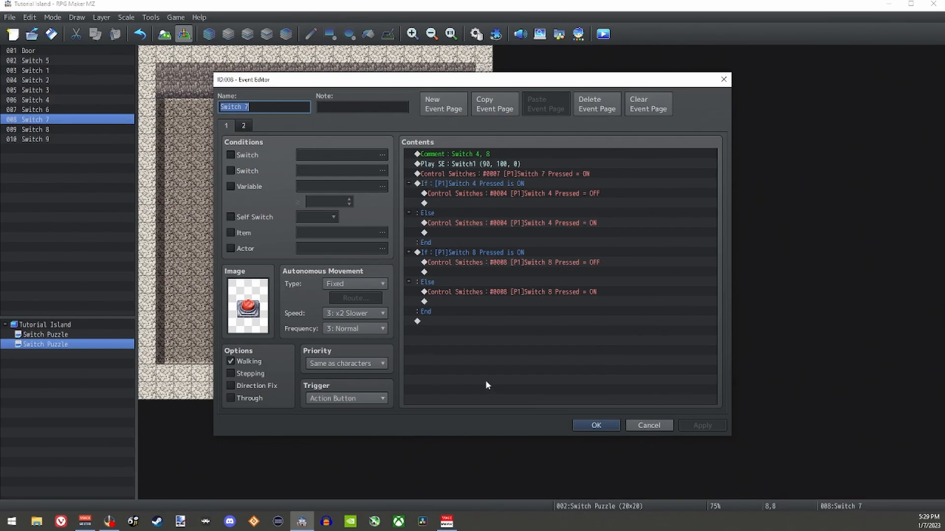
click(250, 125)
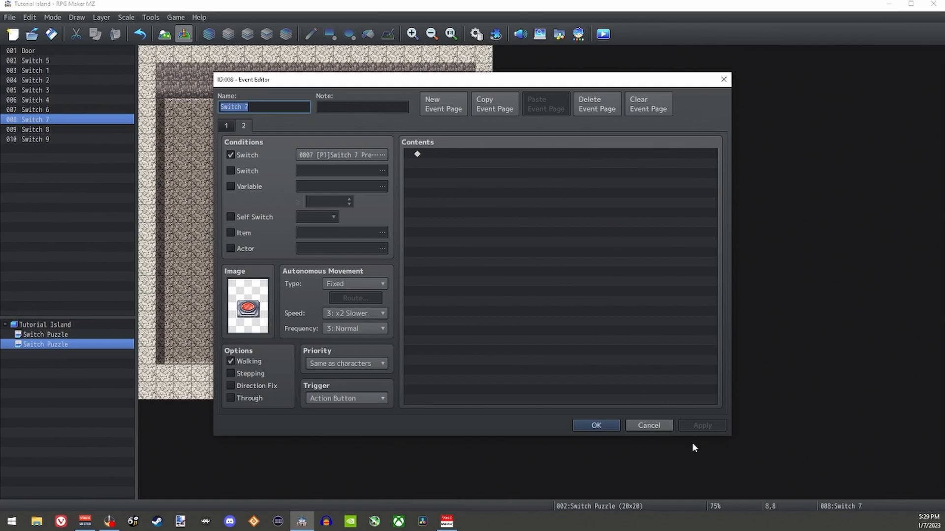
click(596, 425)
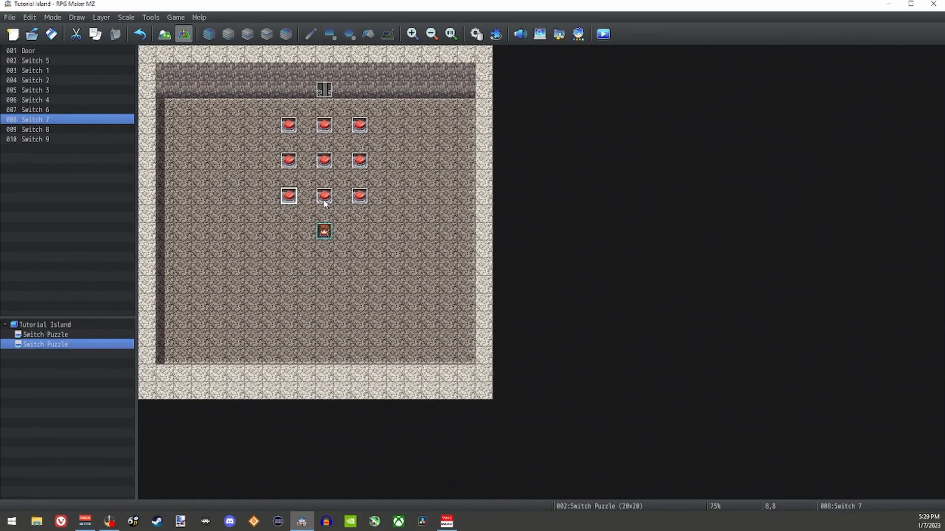
double_click(324, 202)
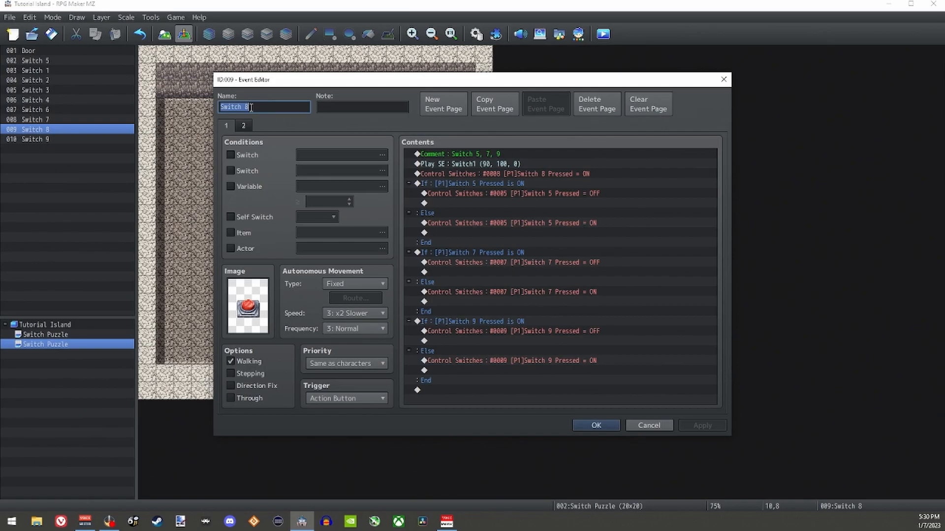
click(242, 126)
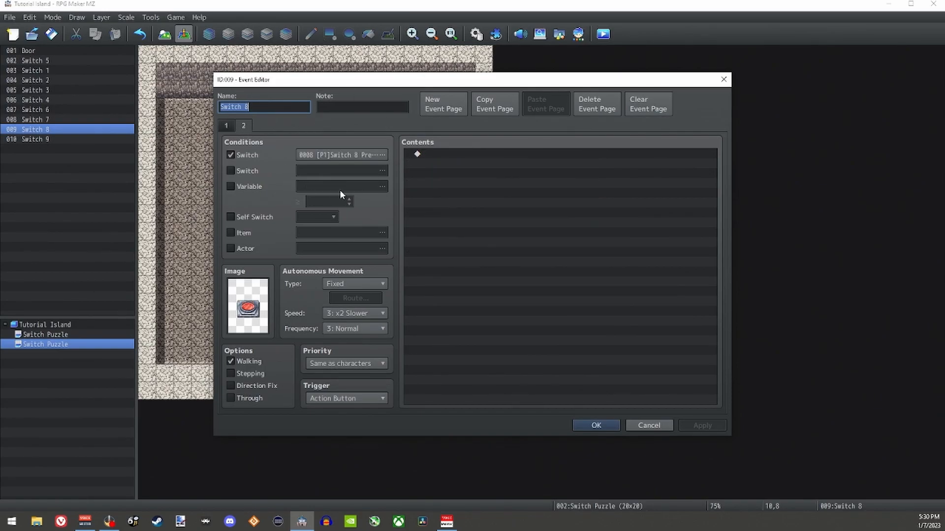
click(577, 424)
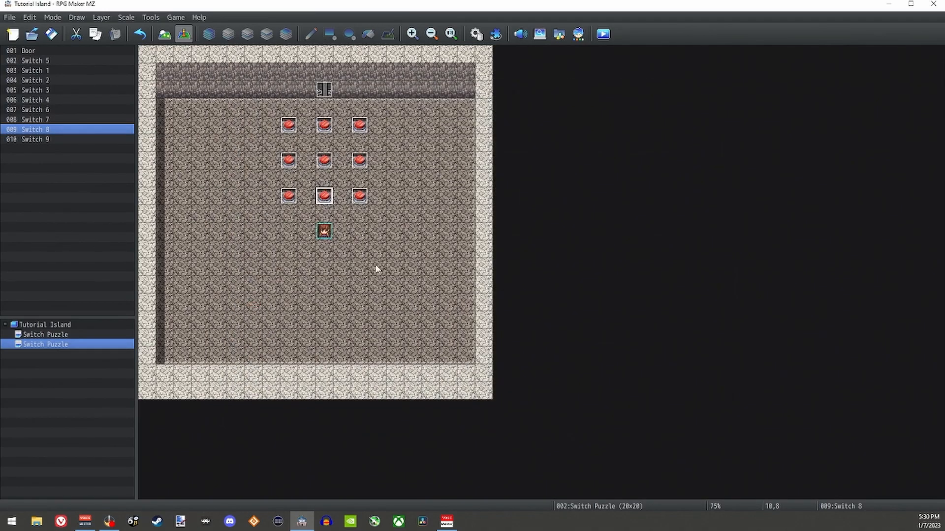
click(360, 196)
double_click(360, 195)
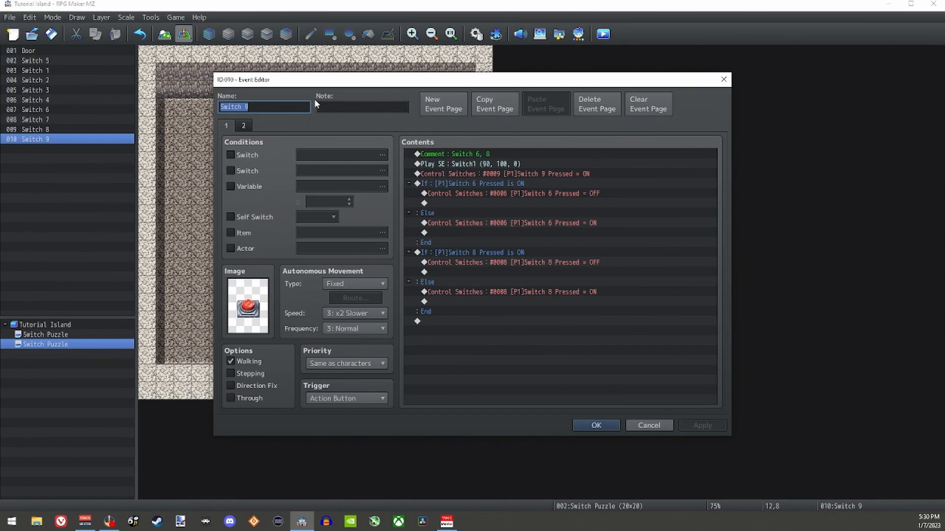
click(244, 124)
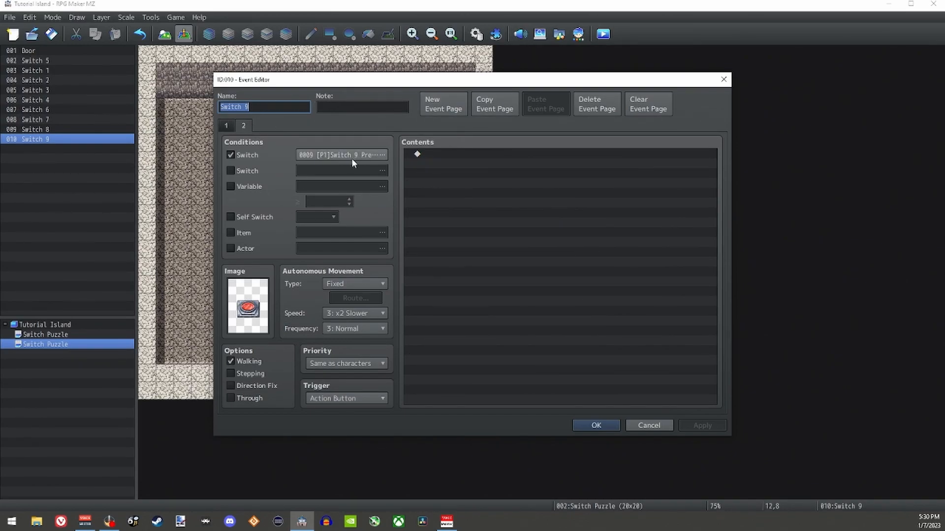
click(596, 426)
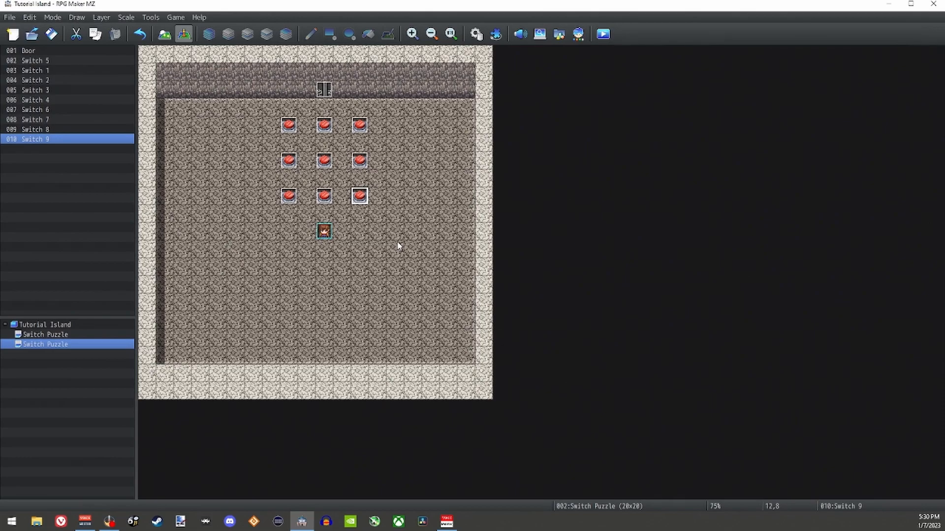
Step: Set the Door event's trigger to Parallel and select the empty first line of its contents
click(323, 92)
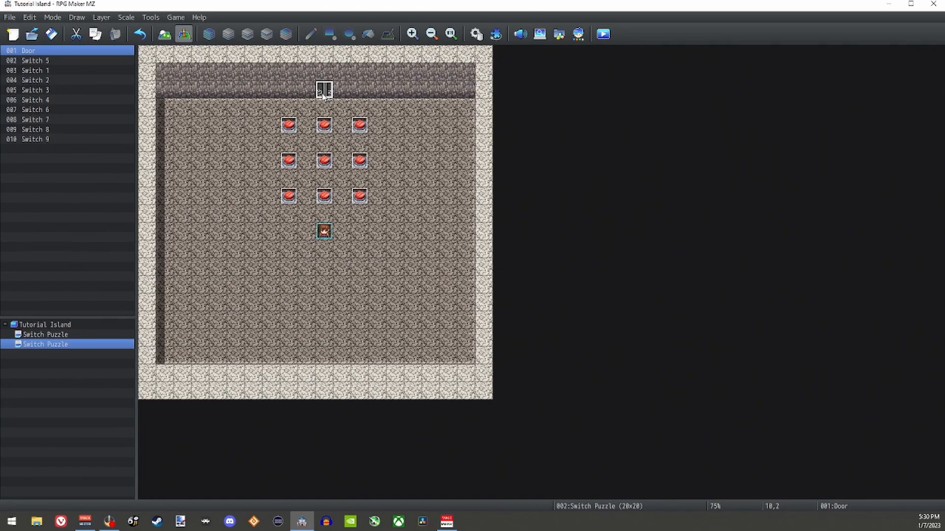
double_click(325, 93)
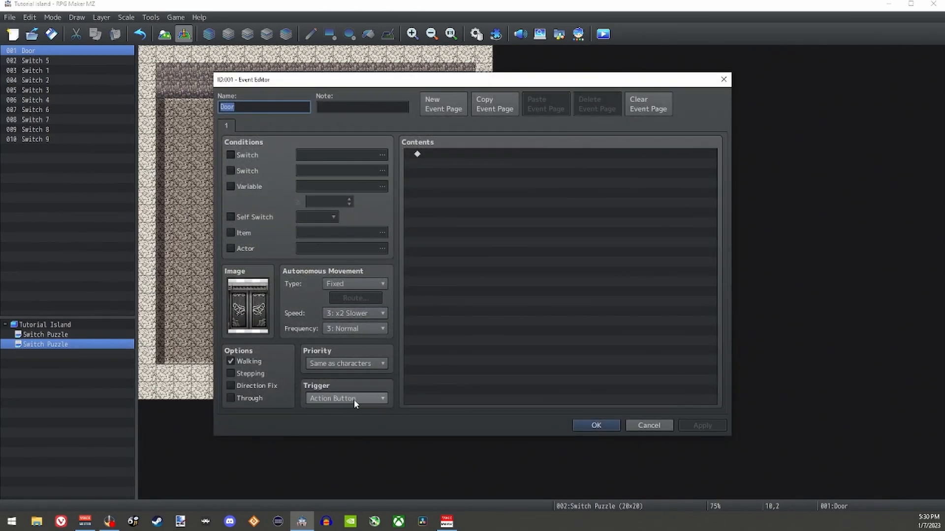
click(335, 399)
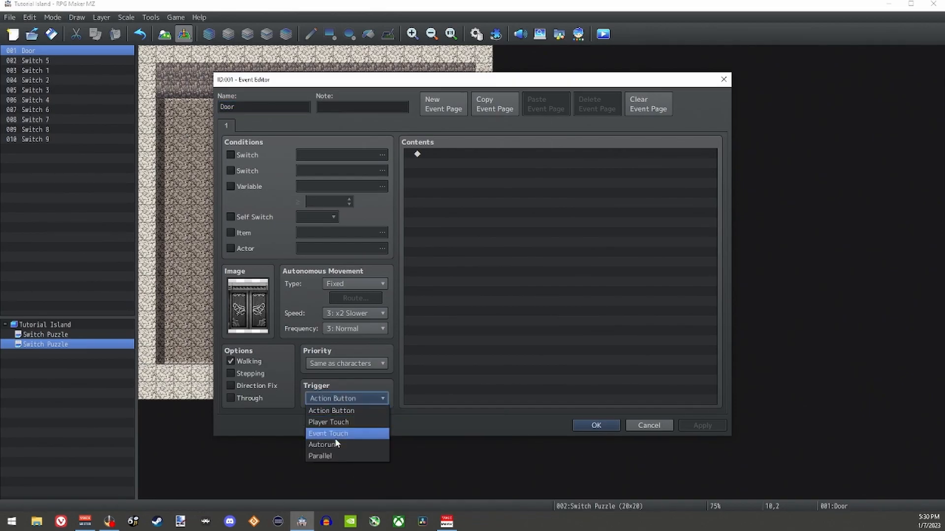
click(332, 456)
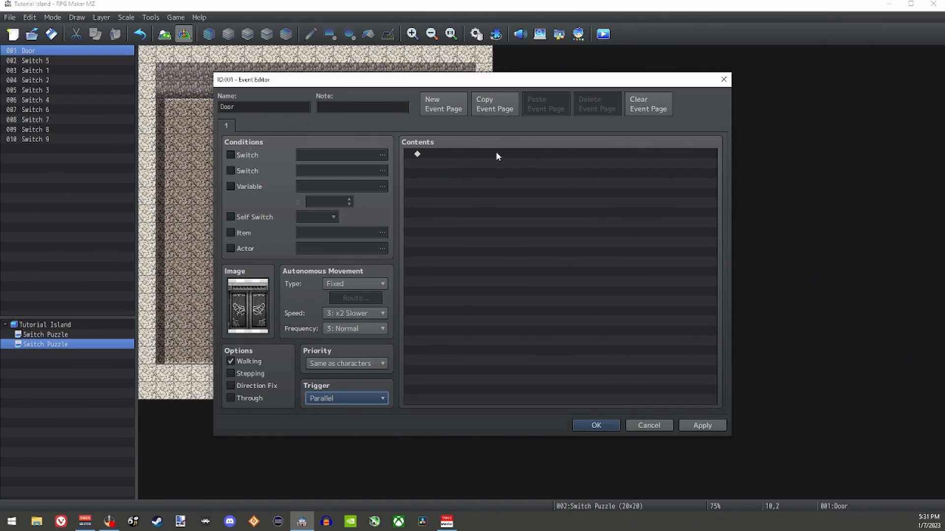
right_click(432, 343)
click(433, 248)
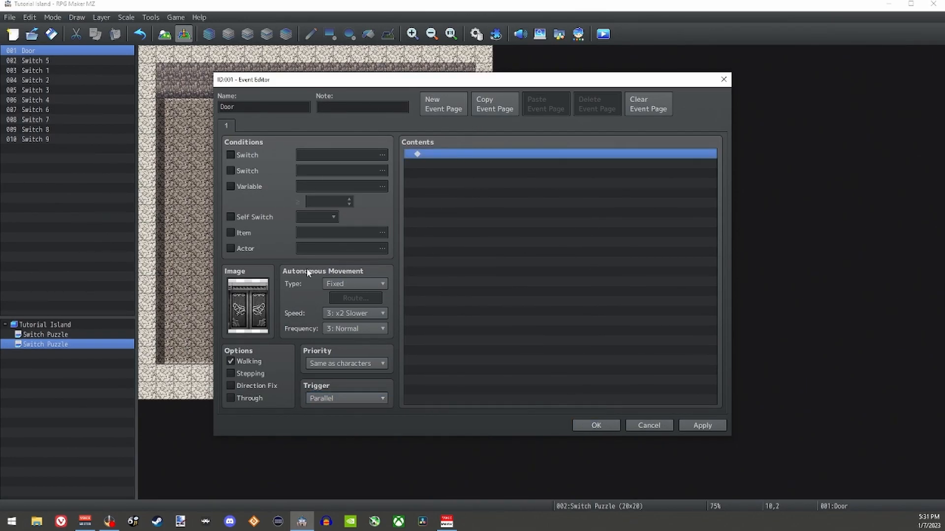
click(355, 400)
click(337, 446)
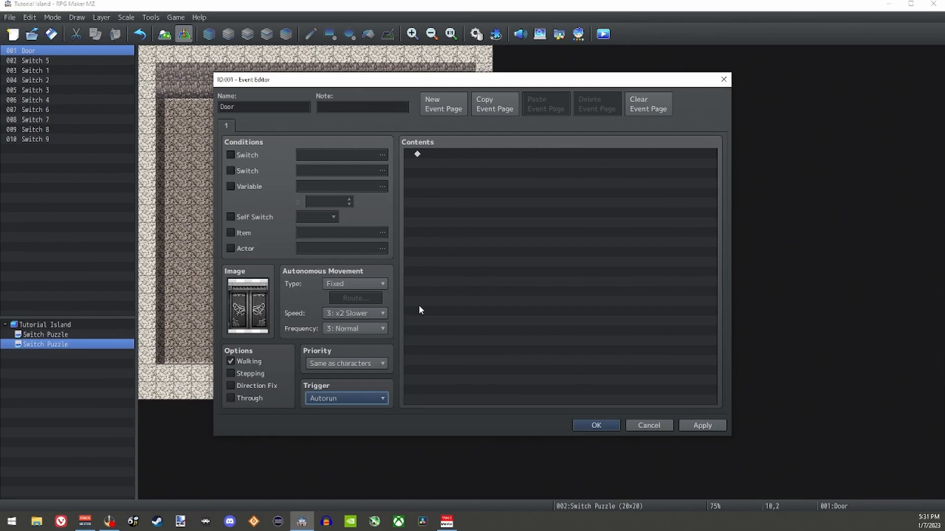
click(353, 400)
click(326, 460)
Step: Add a conditional branch to the Door event's contents that checks whether [P1]Switch 1 Pressed is ON
double_click(436, 154)
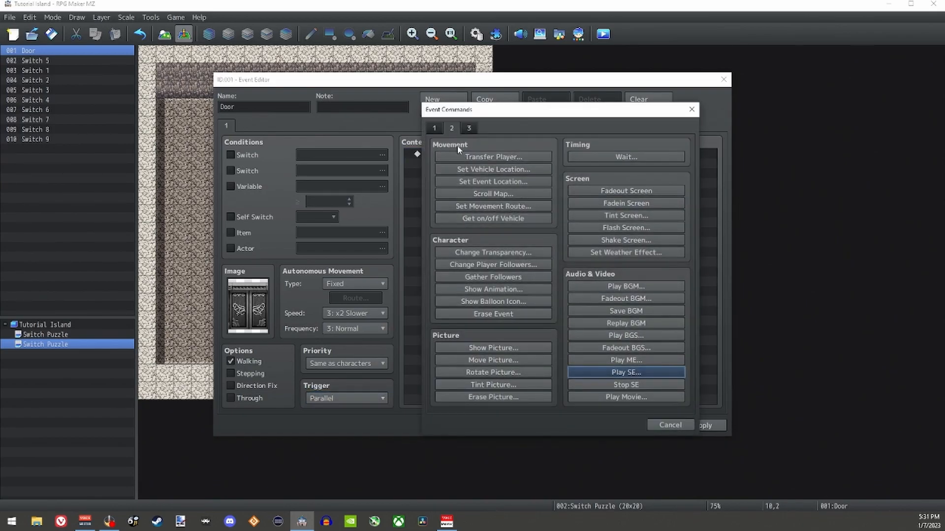
click(504, 312)
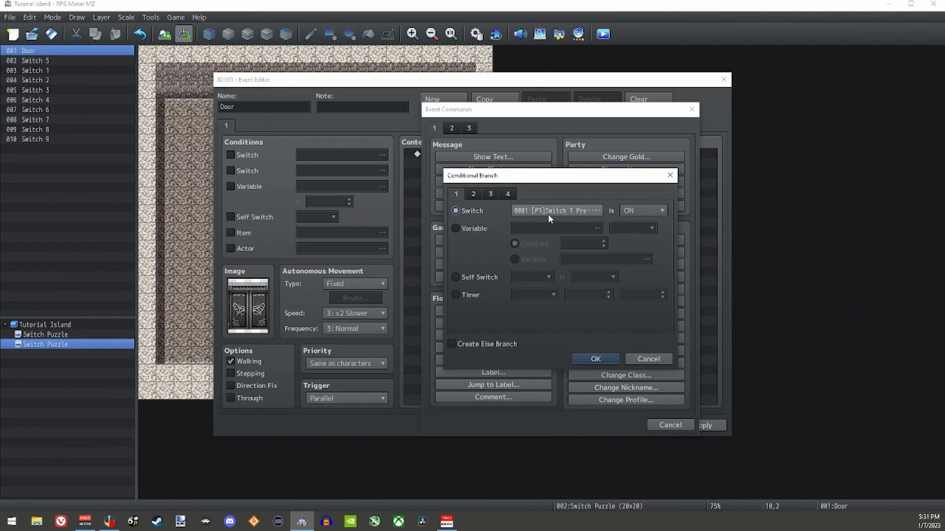
click(595, 360)
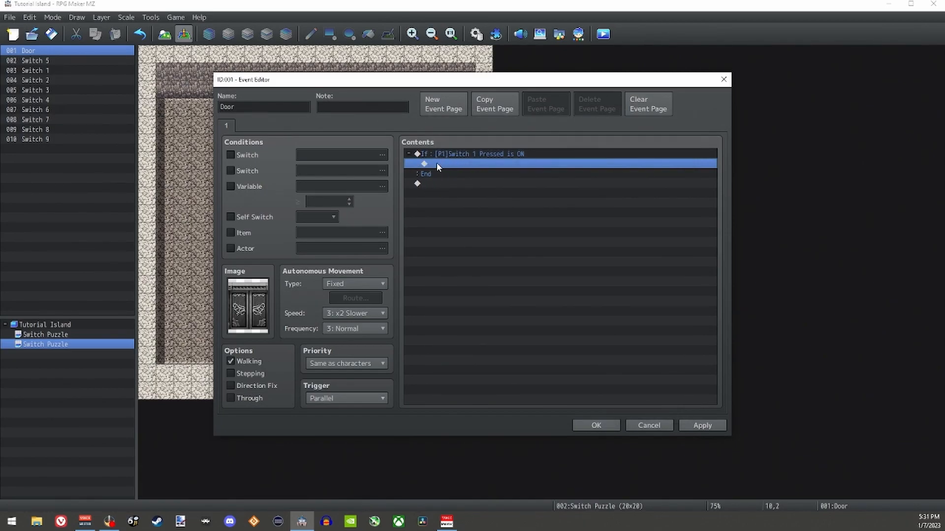
Step: Nest a conditional branch for [P1]Switch 2 Pressed being ON inside the Switch 1 branch
double_click(465, 162)
click(511, 311)
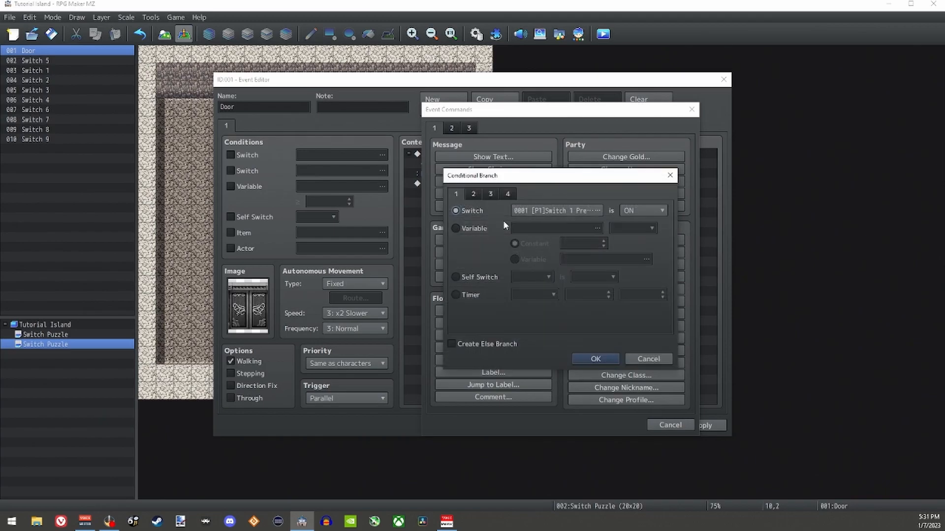
click(547, 212)
double_click(600, 174)
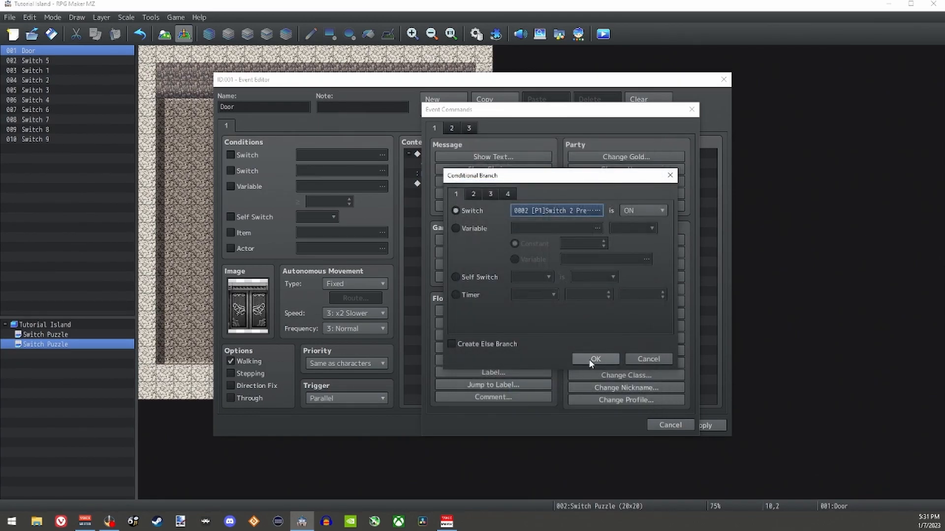
click(593, 359)
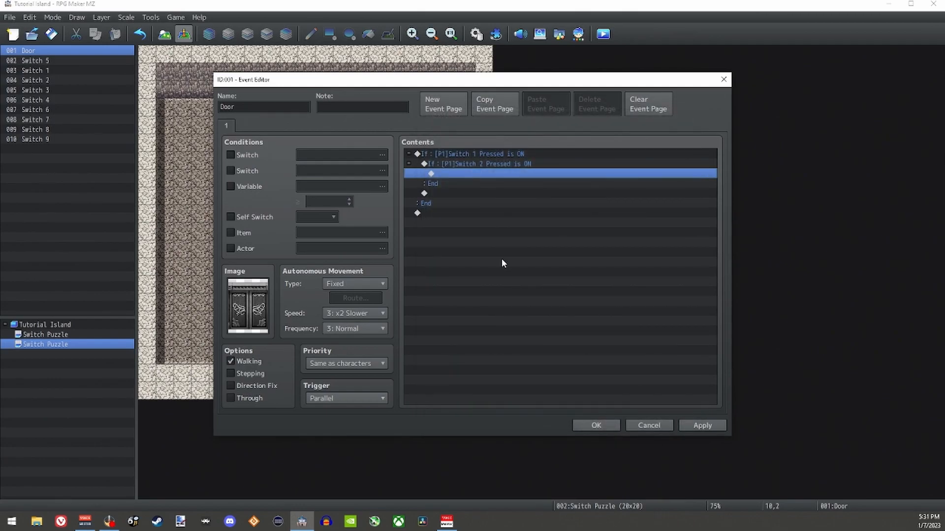
Step: Nest a conditional branch for [P1]Switch 3 Pressed being ON inside the Switch 2 branch
double_click(471, 173)
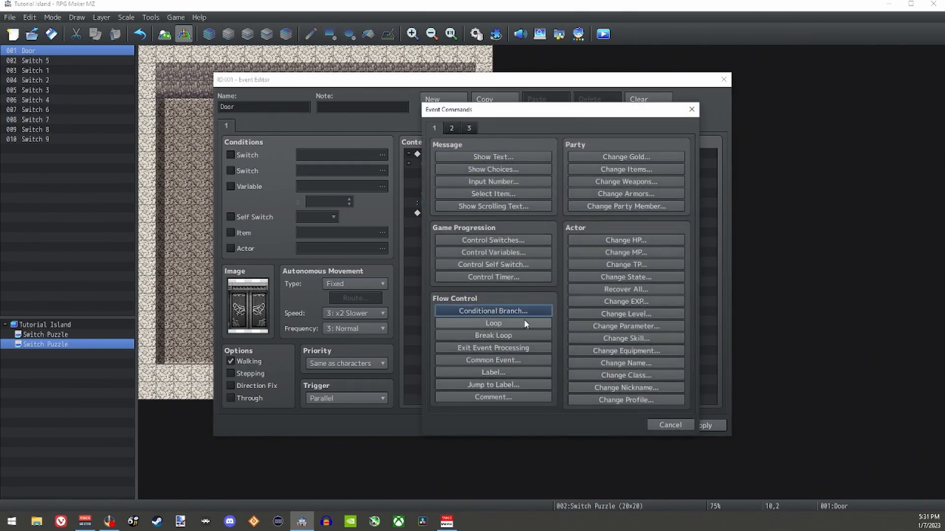
click(515, 311)
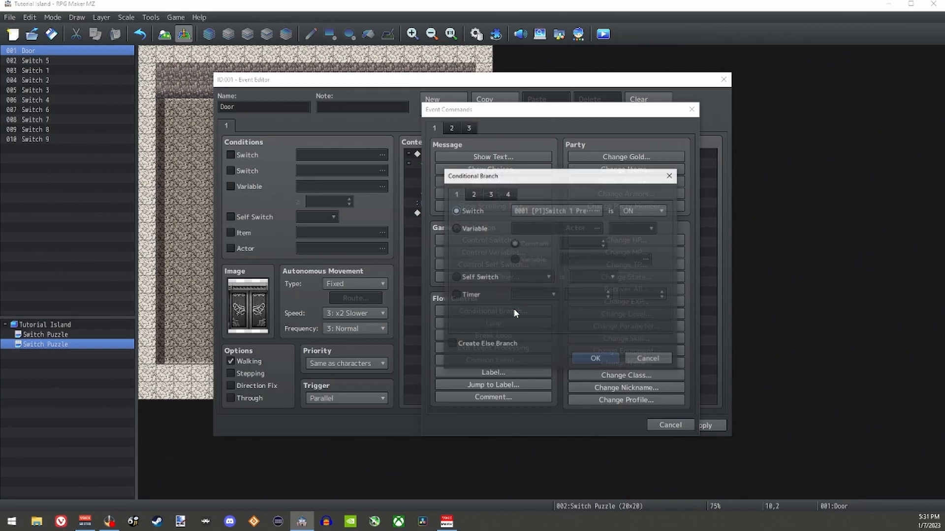
click(542, 210)
double_click(590, 188)
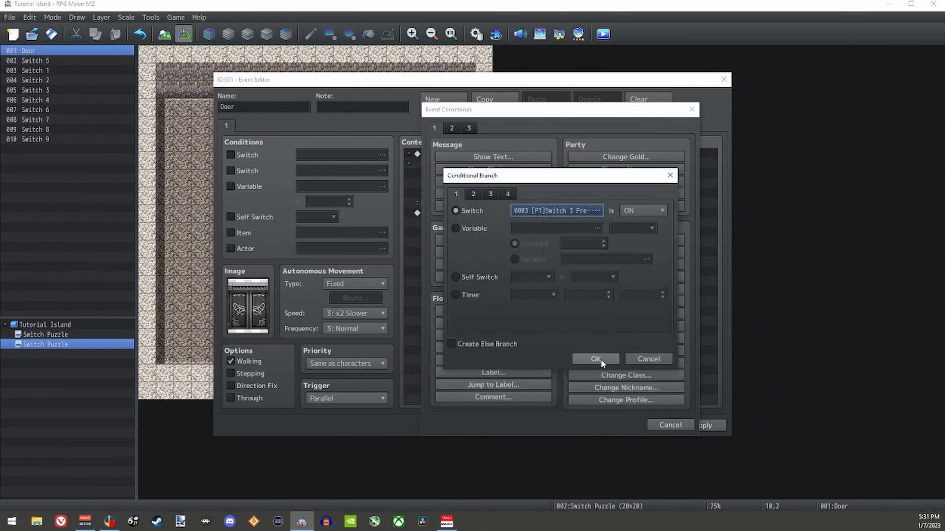
click(596, 360)
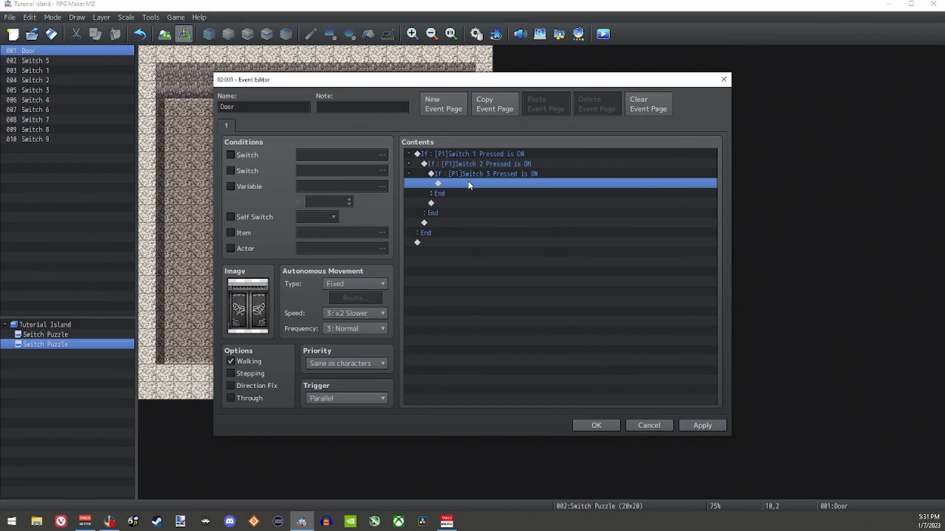
Step: Nest a conditional branch for [P1]Switch 4 Pressed being ON inside the Switch 3 branch
double_click(468, 184)
click(511, 311)
click(597, 211)
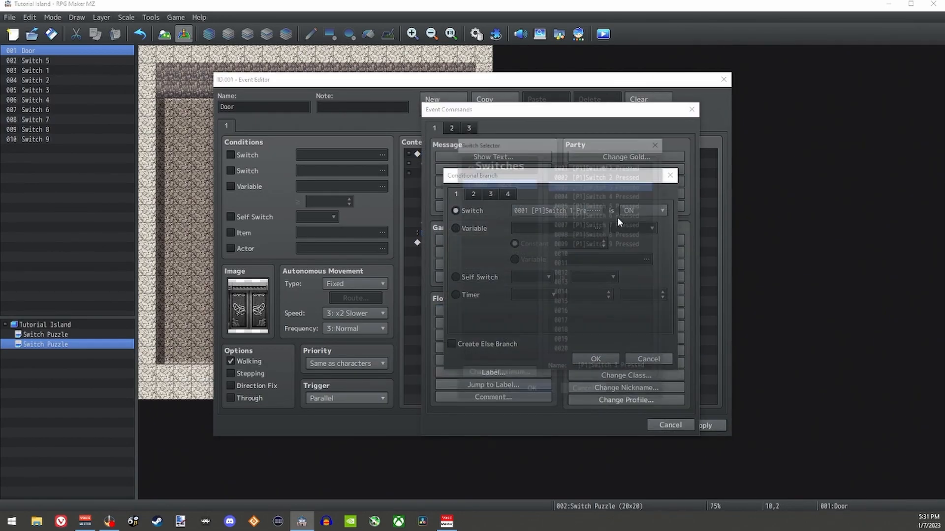
click(616, 196)
click(533, 391)
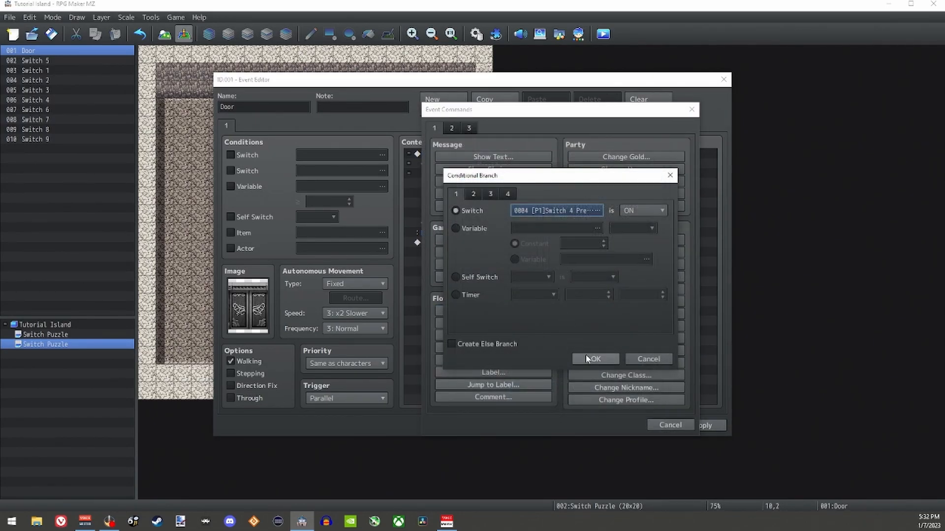
click(596, 358)
Step: Nest a conditional branch for [P1]Switch 5 Pressed being ON inside the Switch 4 branch
double_click(496, 194)
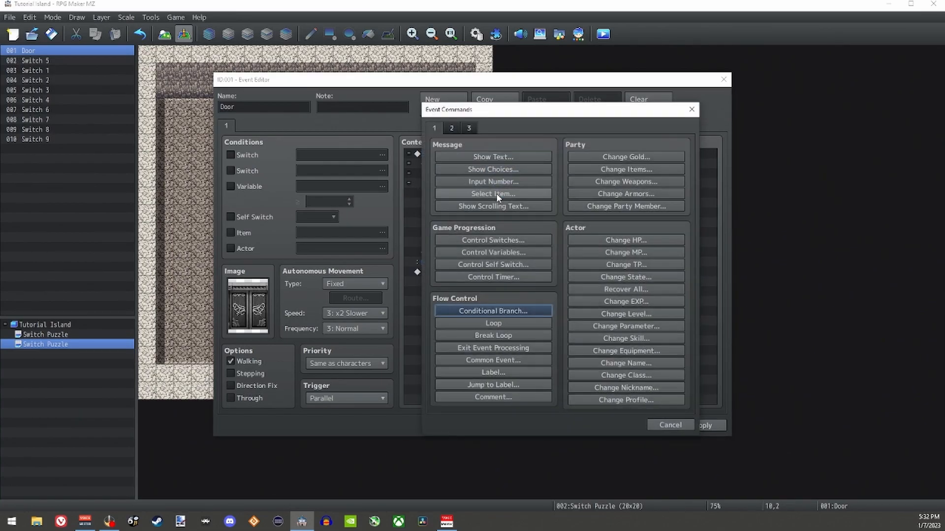
click(523, 309)
click(557, 211)
double_click(611, 204)
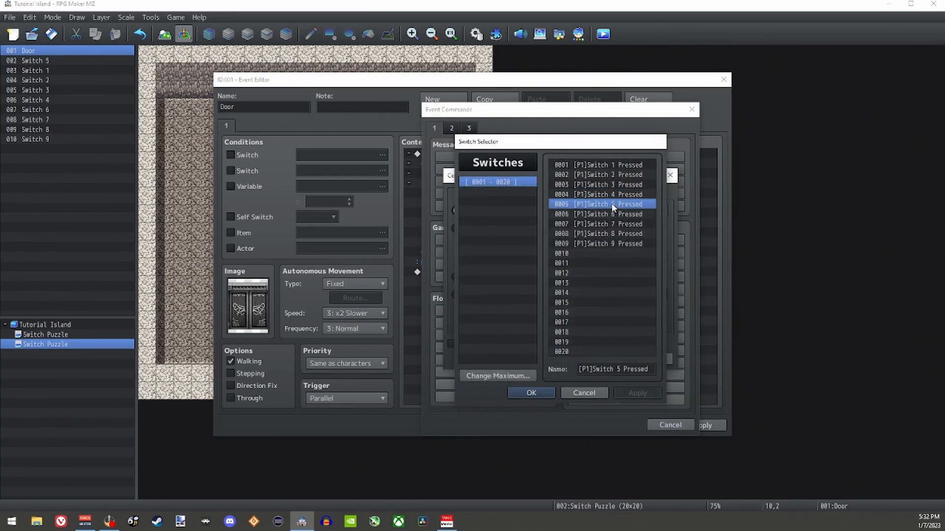
click(596, 359)
Step: Nest a conditional branch for [P1]Switch 6 Pressed being ON inside the Switch 5 branch
double_click(505, 203)
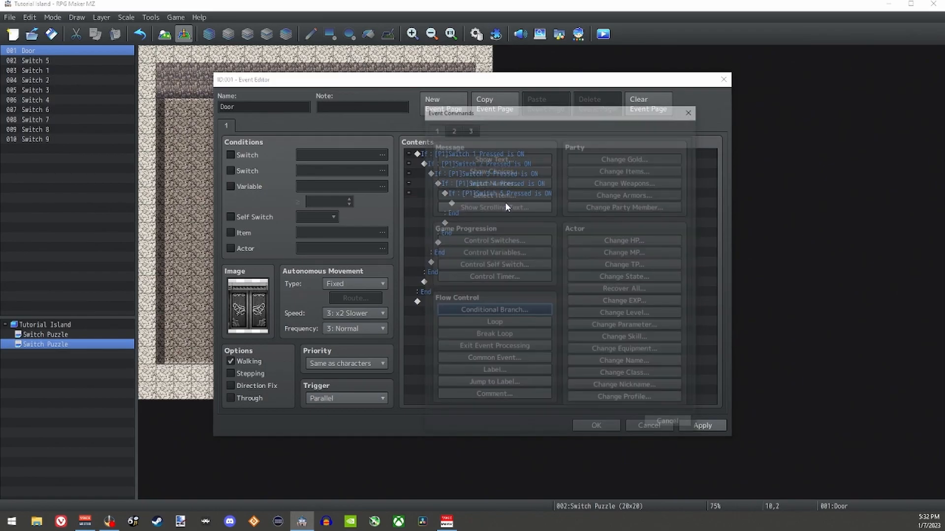
click(524, 309)
click(564, 213)
double_click(611, 214)
click(596, 358)
Step: Nest a conditional branch for [P1]Switch 7 Pressed being ON inside the Switch 6 branch
double_click(530, 211)
click(518, 311)
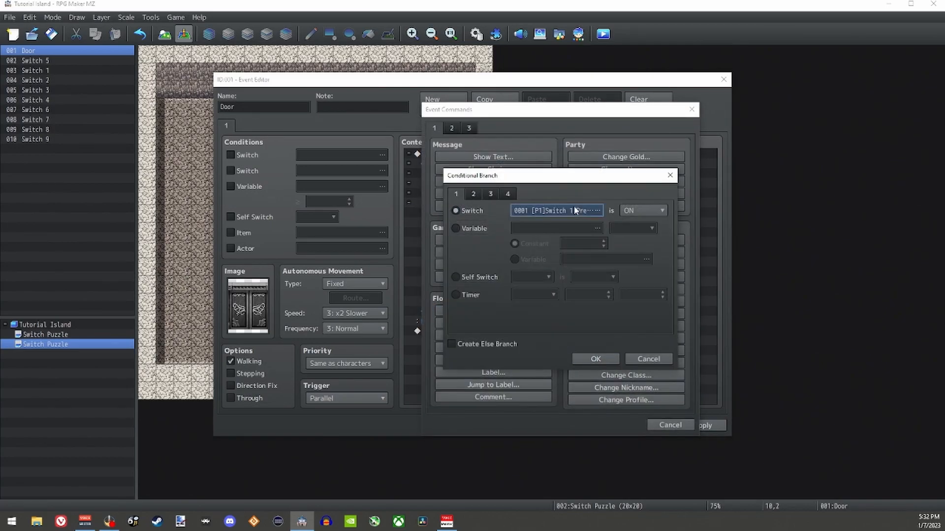
click(556, 211)
double_click(607, 223)
click(586, 359)
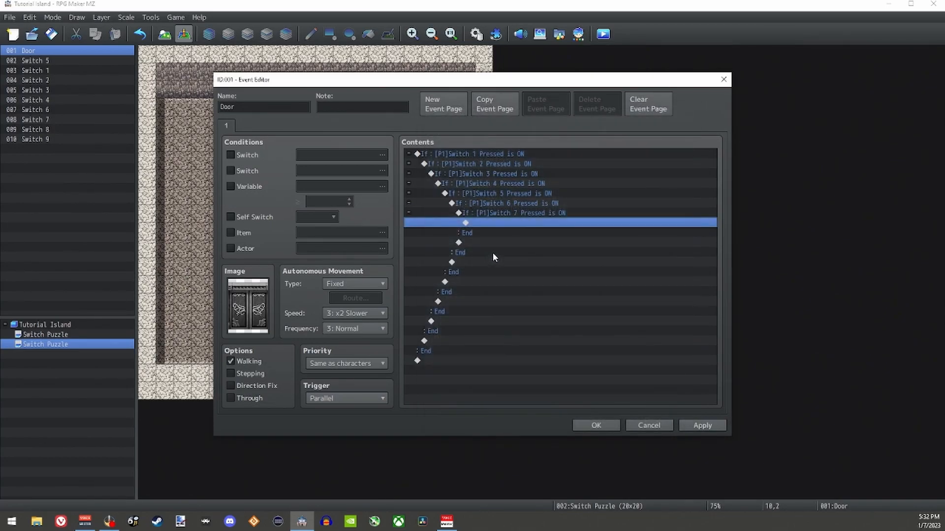
double_click(506, 220)
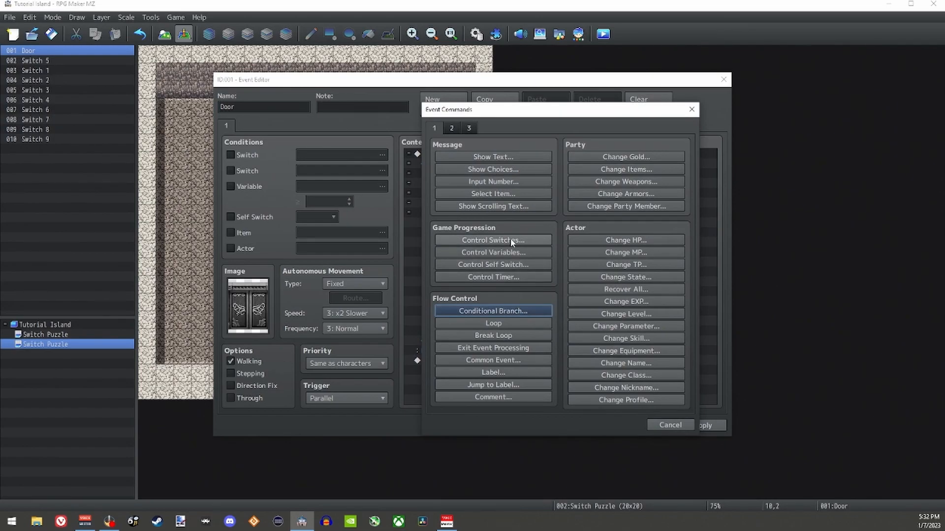
click(493, 240)
click(610, 247)
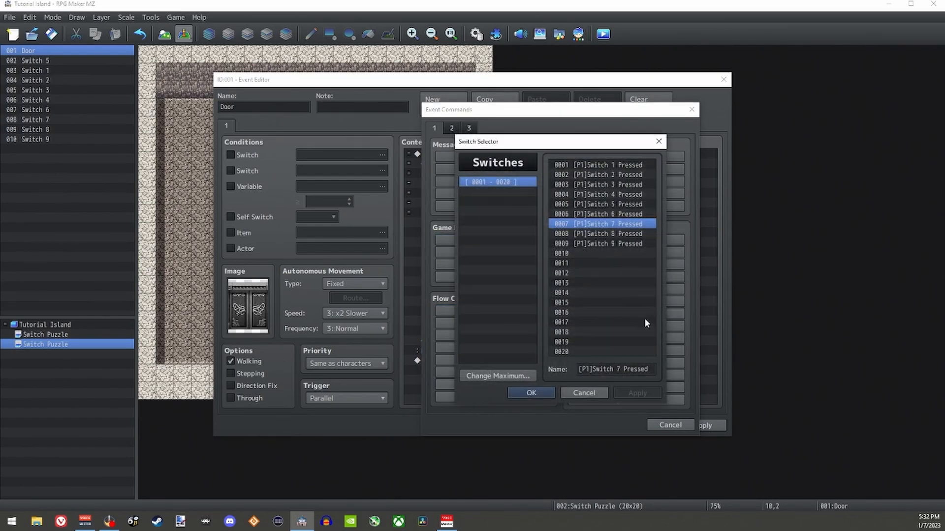
click(585, 393)
key(Escape)
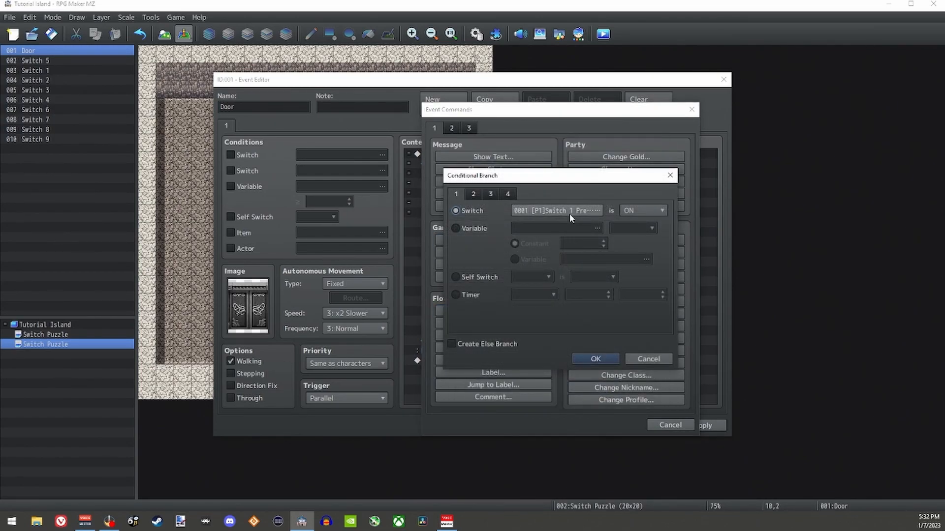
Step: Nest a conditional branch for [P1]Switch 8 Pressed being ON inside the Switch 7 branch
click(569, 212)
click(627, 235)
click(591, 388)
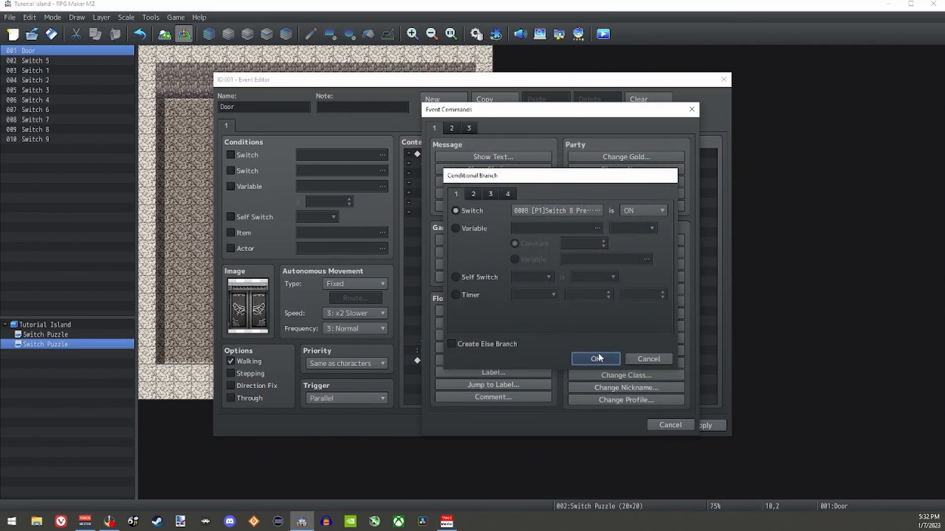
click(596, 359)
Step: Nest a conditional branch for [P1]Switch 9 Pressed being ON inside the Switch 8 branch
double_click(510, 238)
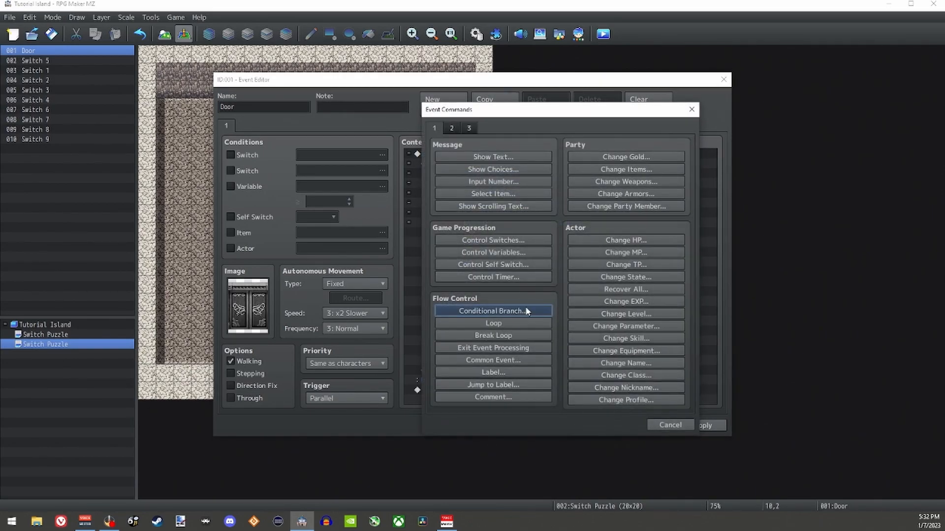
click(548, 309)
click(580, 217)
double_click(610, 244)
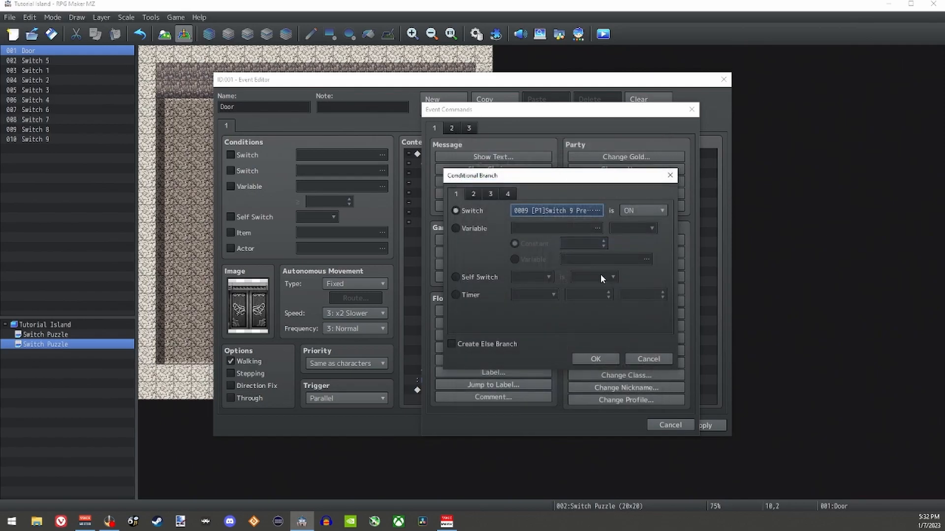
click(595, 362)
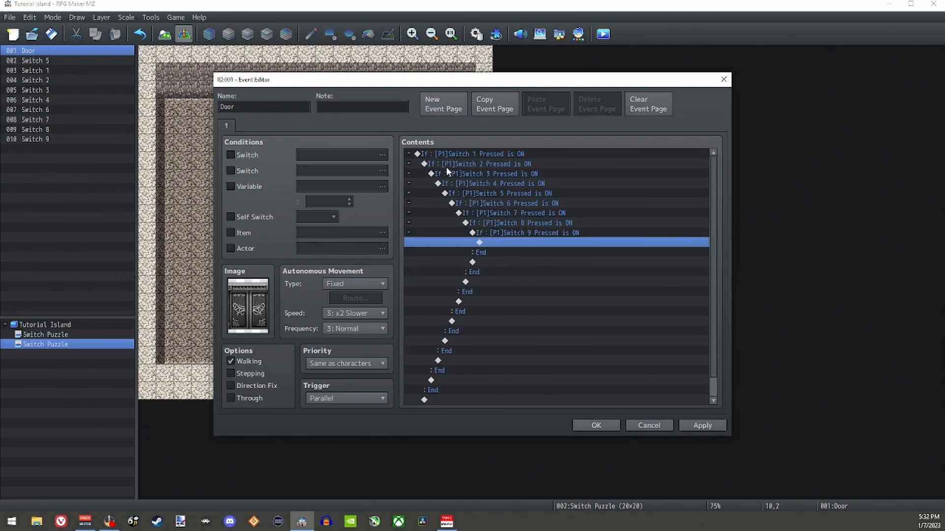
Step: Add a Play SE command with the Door1 sound inside the innermost Switch 9 branch
click(542, 235)
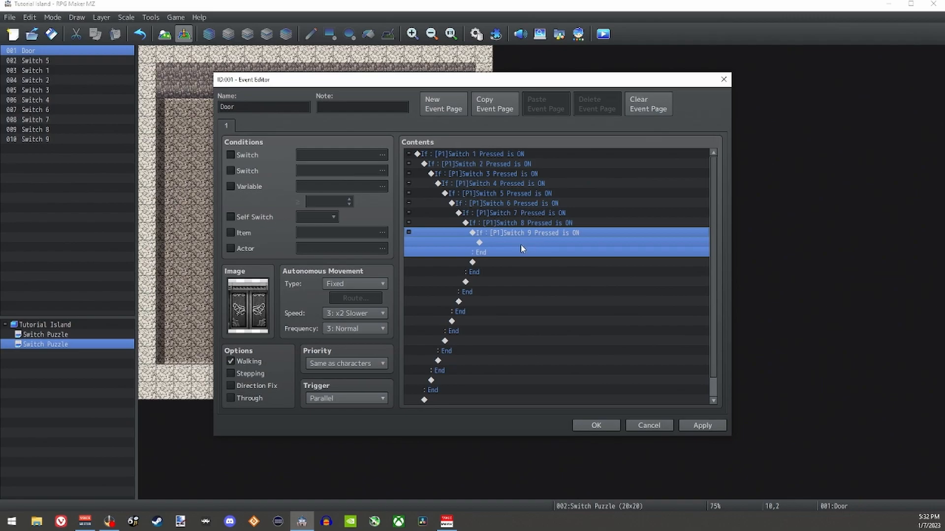
click(519, 243)
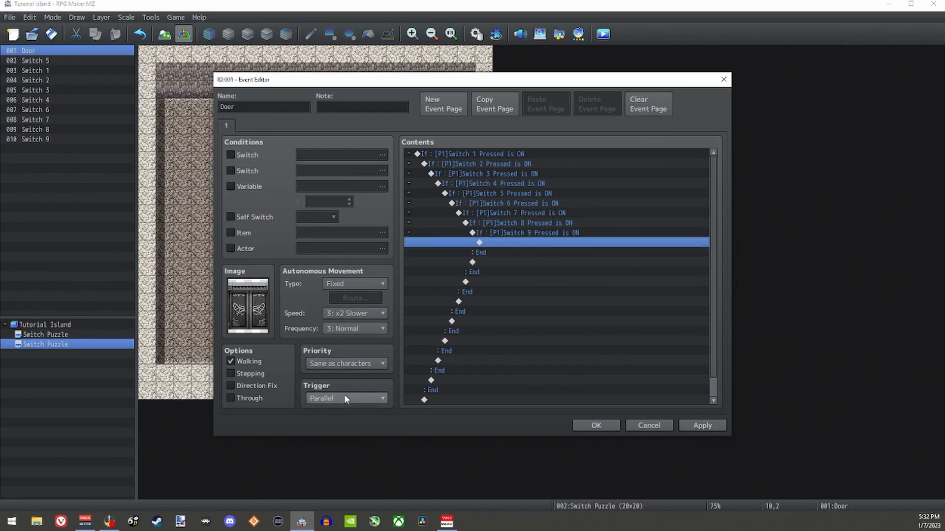
double_click(519, 242)
click(450, 129)
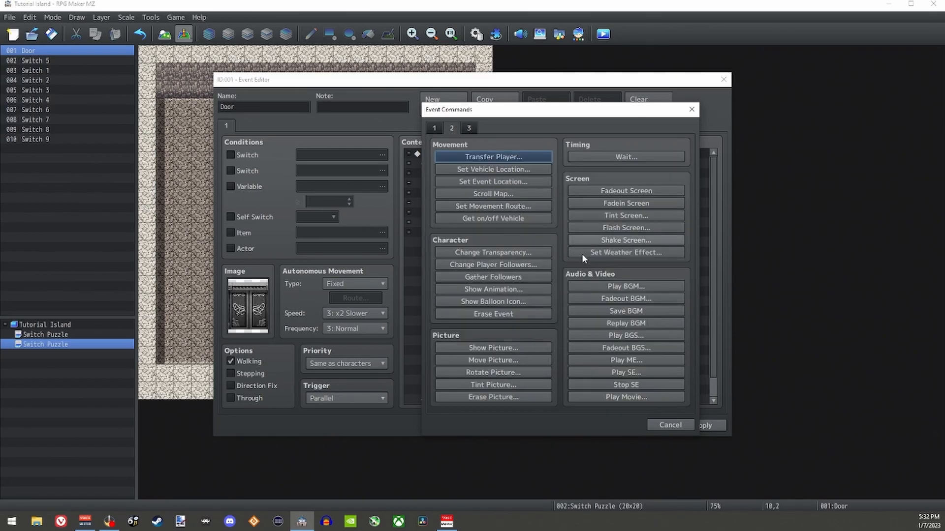
click(625, 372)
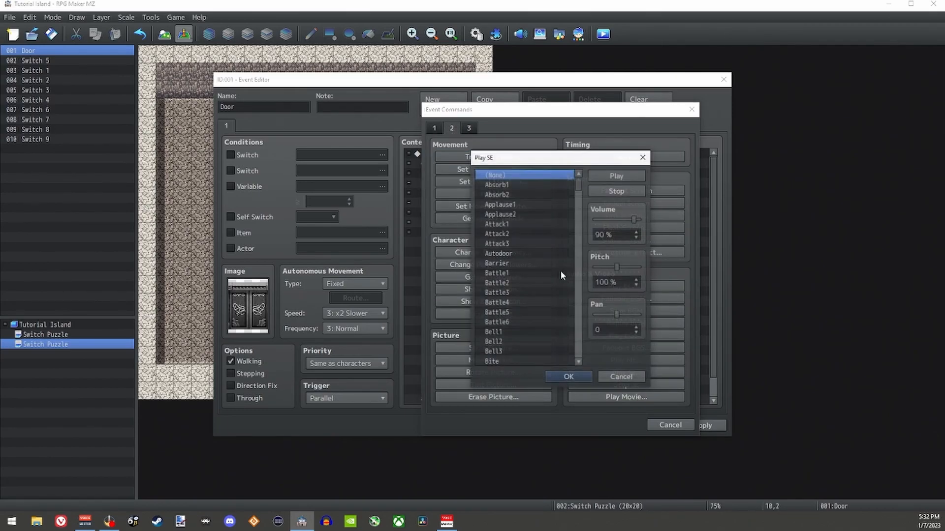
drag(577, 191, 583, 227)
click(506, 328)
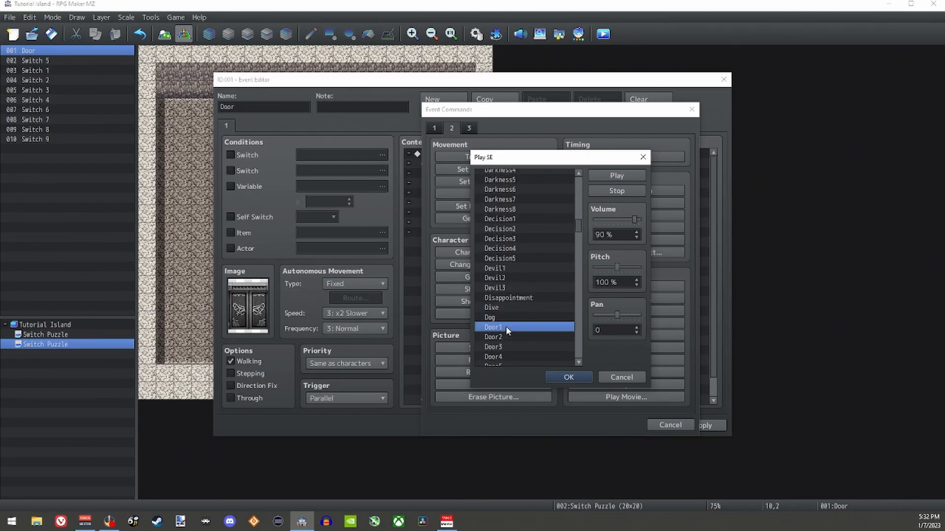
click(565, 377)
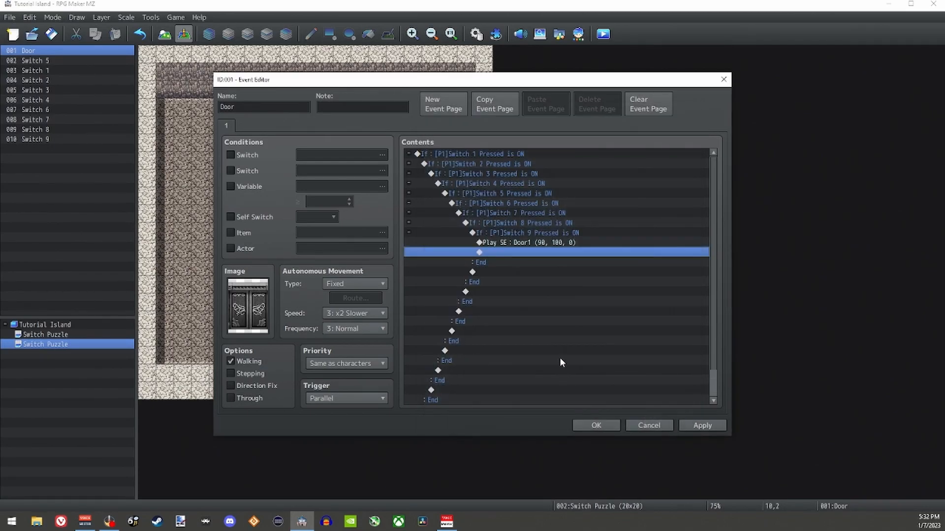
Step: Add a Control Self Switch command that turns self switch A ON below the Door1 sound
double_click(493, 251)
click(436, 128)
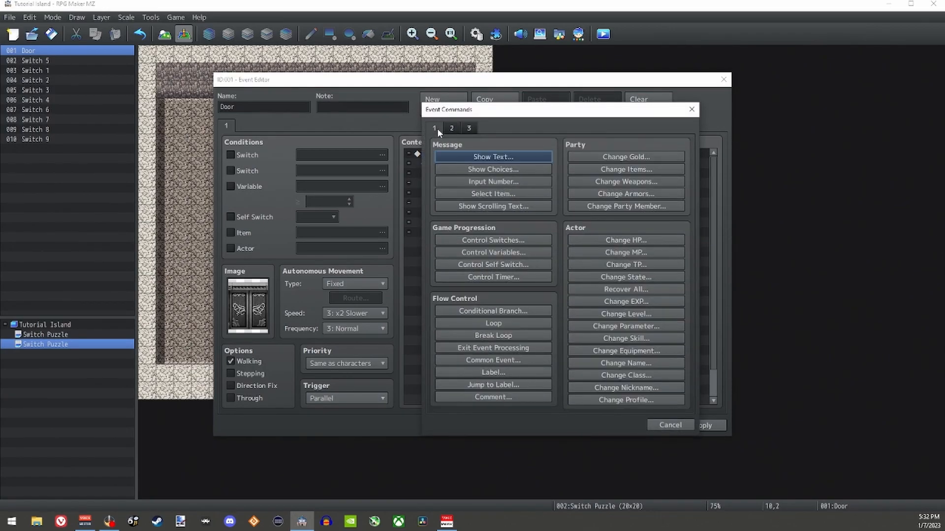
click(494, 265)
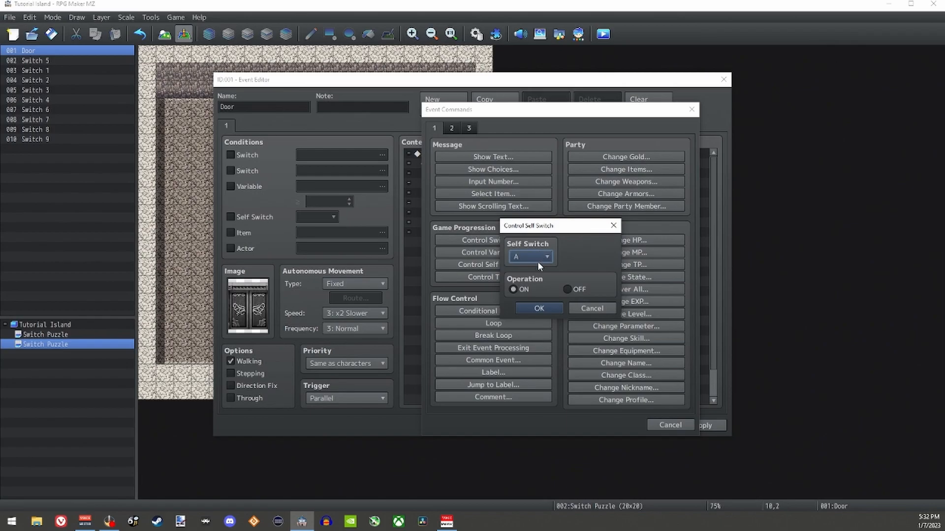
click(544, 308)
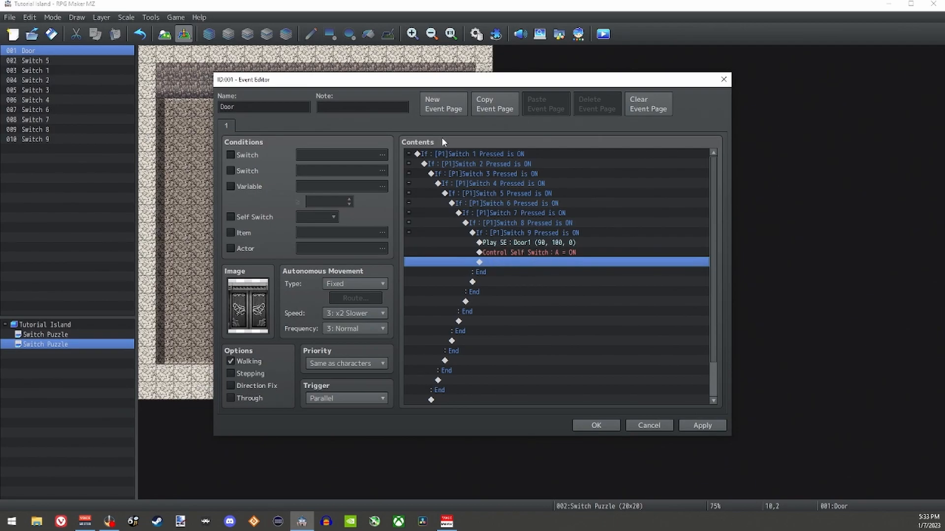
Step: Add a second Door event page conditioned on self switch A, using the fully open grey gate image from !$Gate2
click(435, 109)
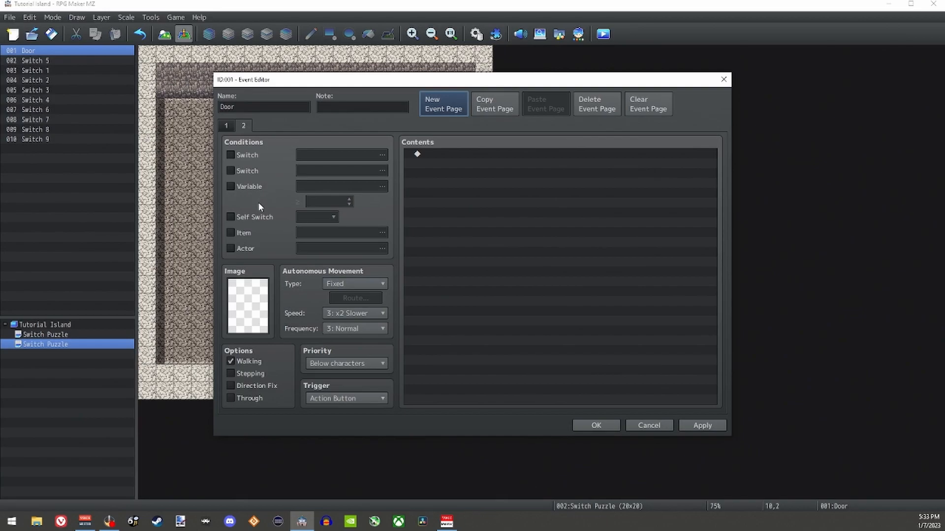
click(231, 219)
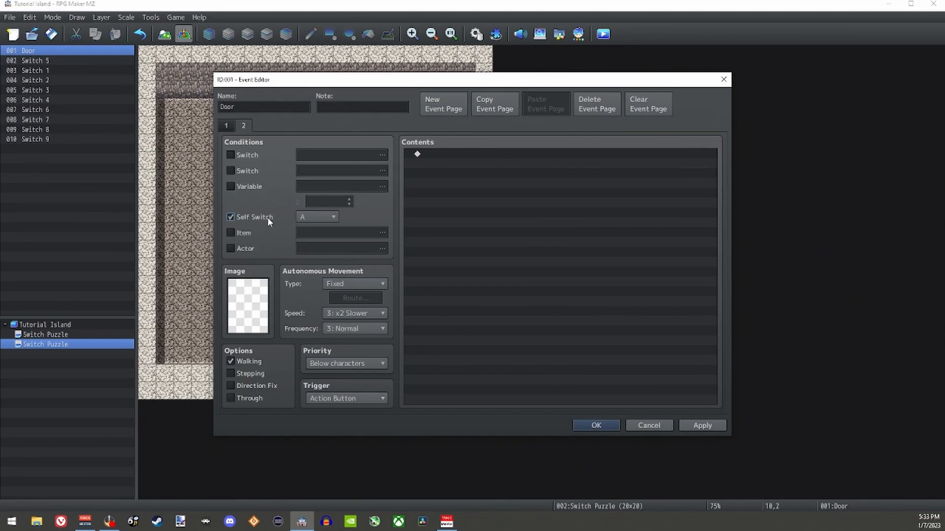
double_click(248, 305)
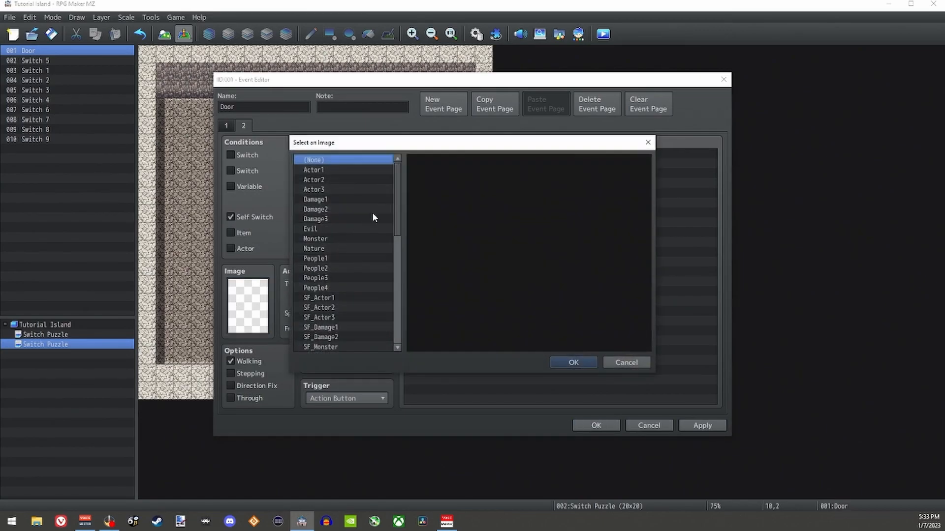
drag(394, 209, 340, 302)
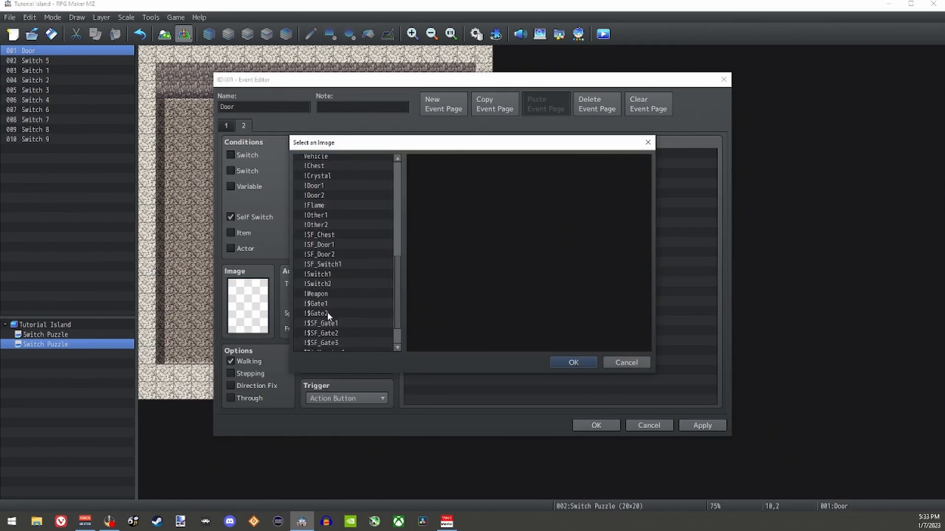
click(327, 305)
click(327, 314)
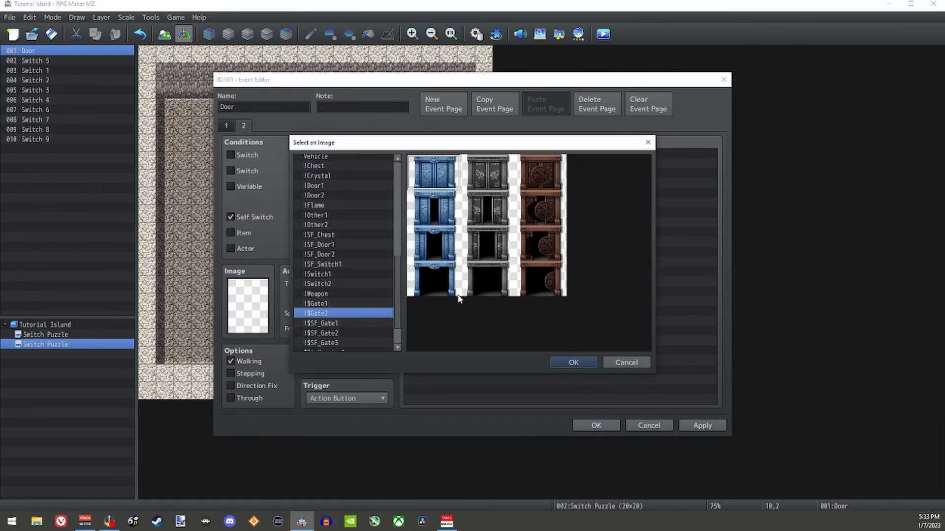
double_click(481, 282)
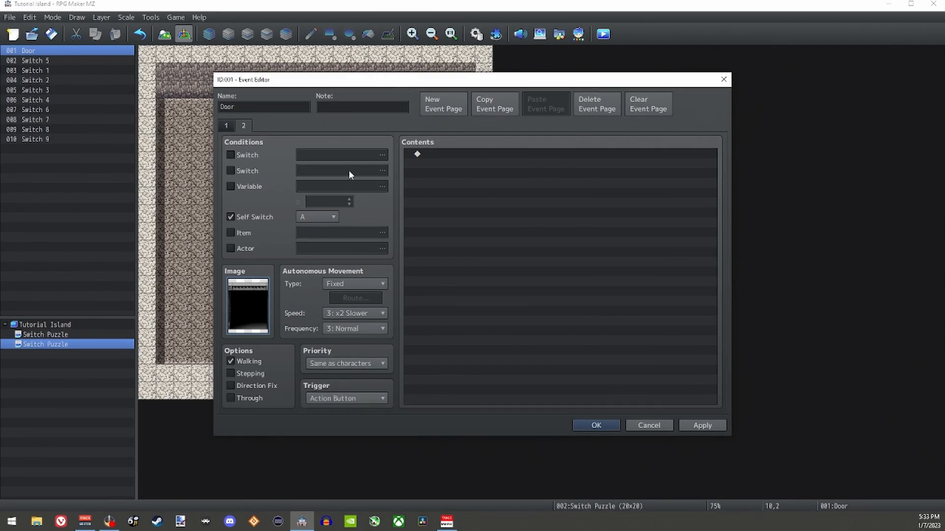
double_click(441, 156)
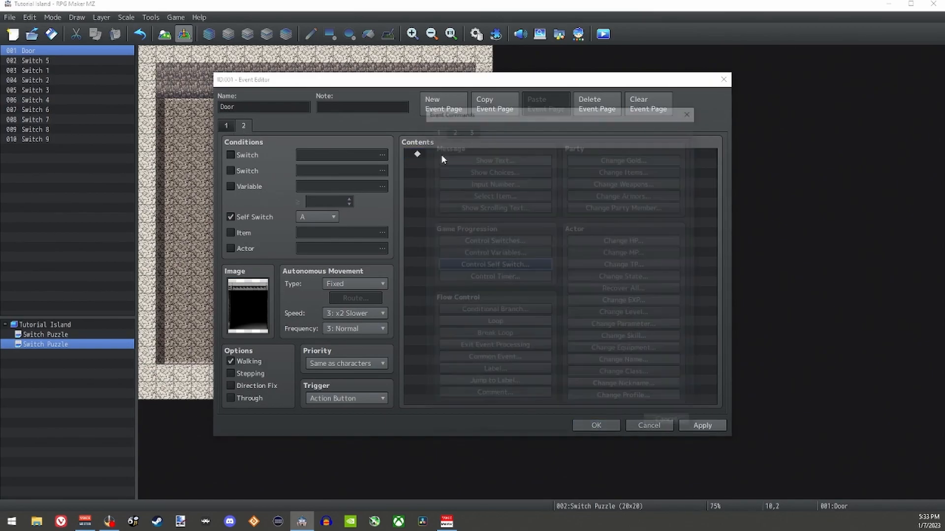
click(452, 128)
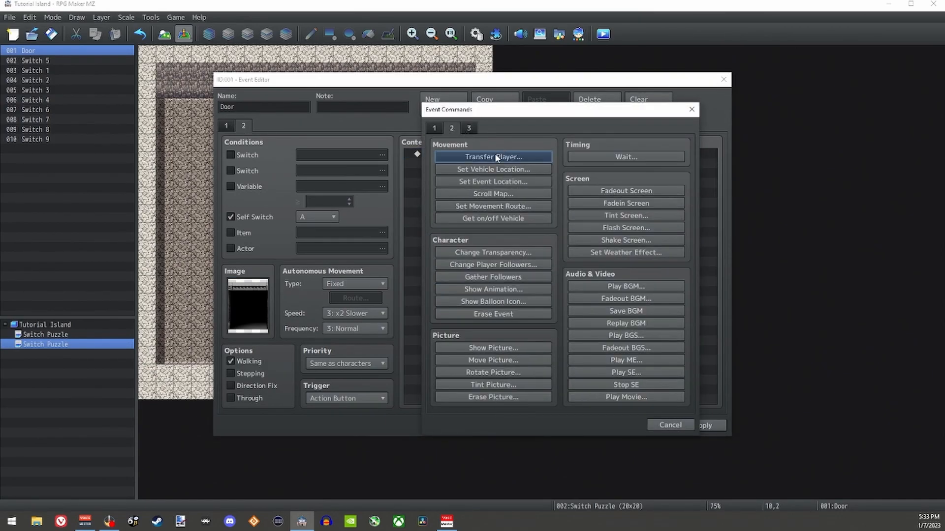
click(692, 109)
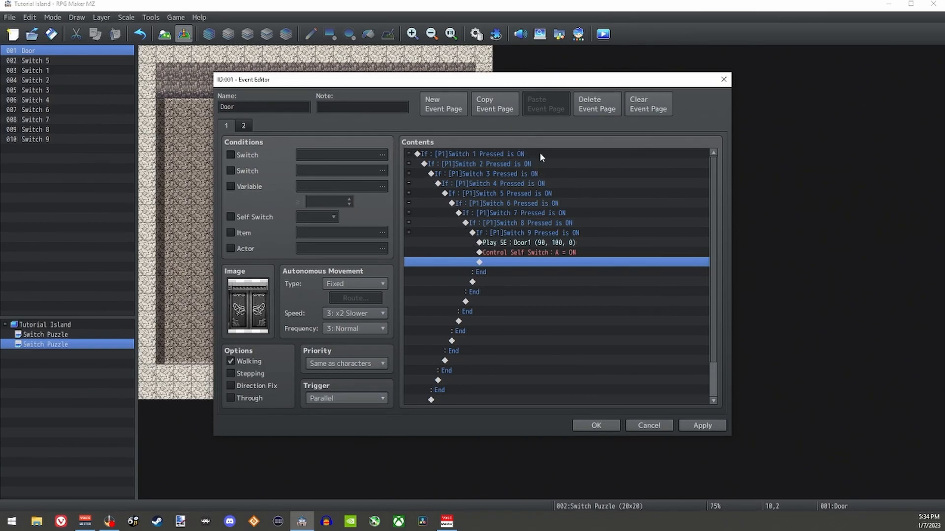
Step: Review the Control Self Switch command on page 1 and the settings on page 2, and confirm the Door event
click(548, 254)
click(243, 125)
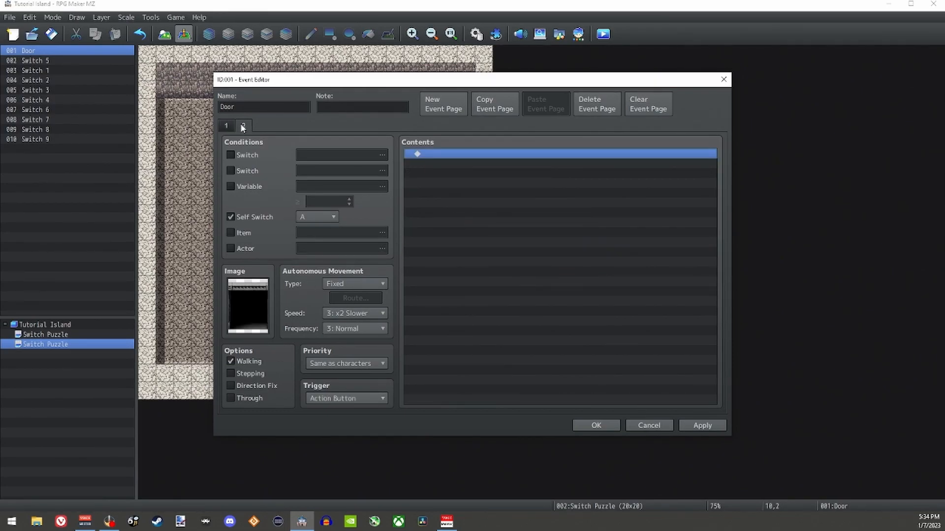
click(596, 425)
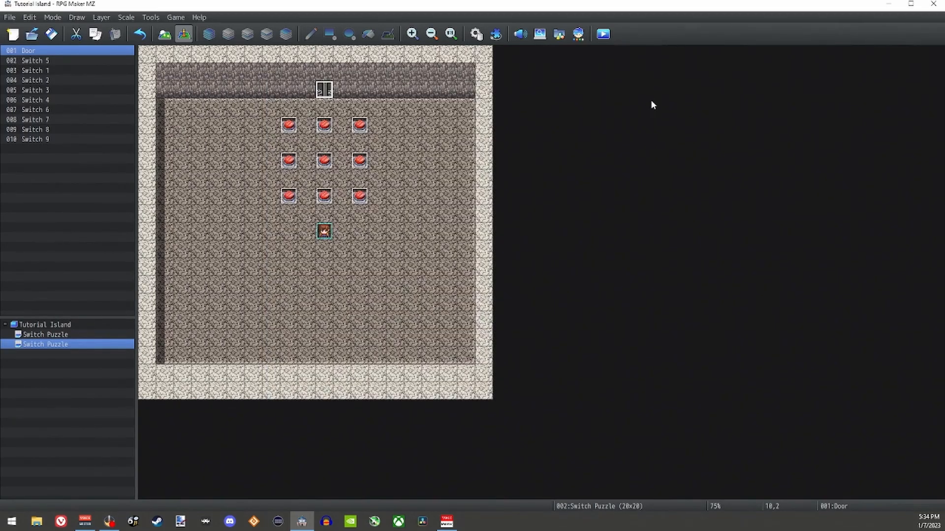
Step: Start a playtest and activate the center and lower-left floor switches of the puzzle
click(602, 34)
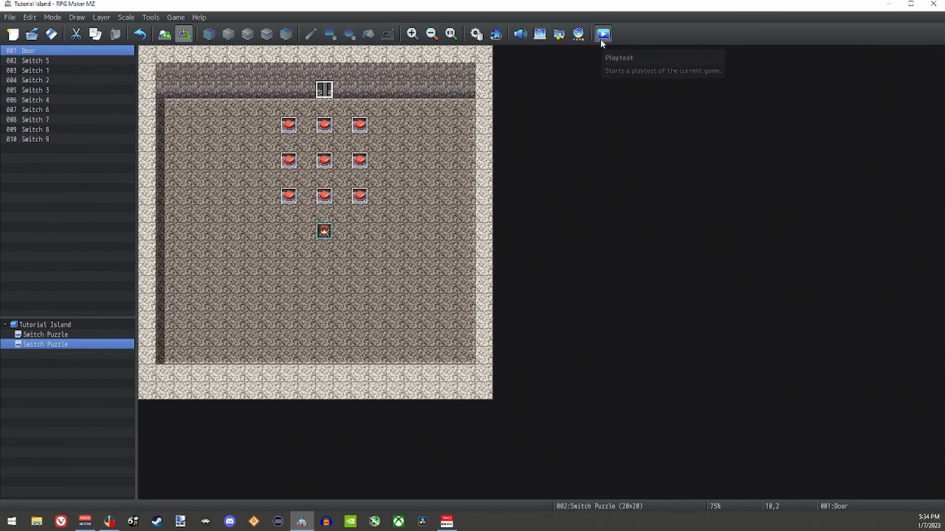
key(Up)
key(Up)
key(Up)
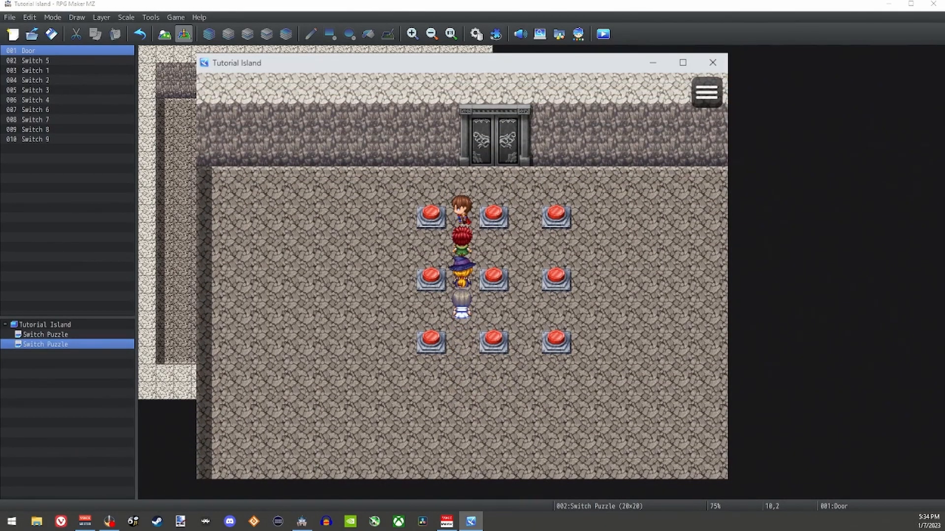
key(Down)
key(Down)
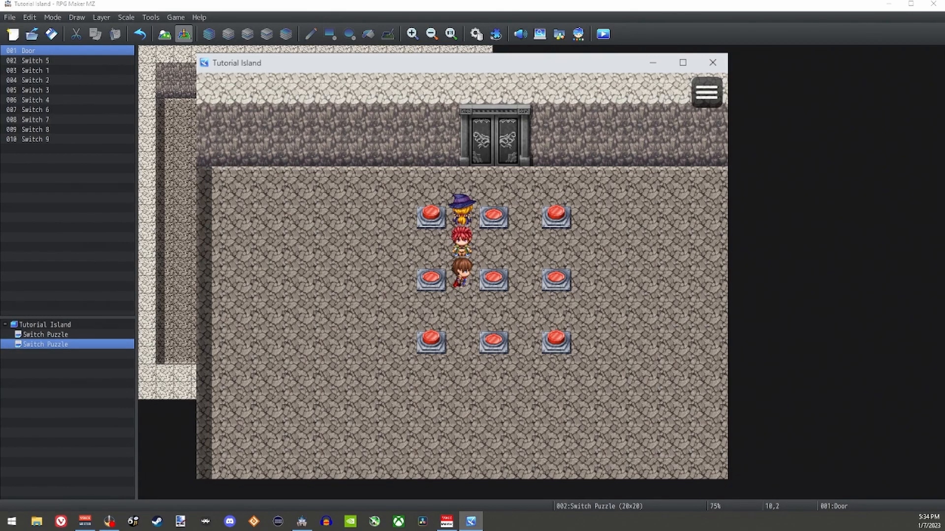
key(Down)
key(Down)
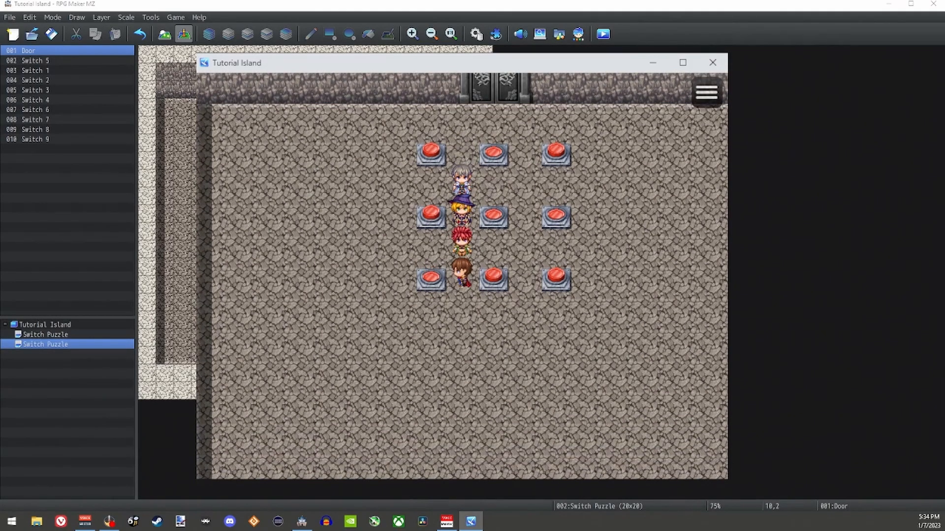
Step: Walk the party to the upper-right and upper-left floor switches in the playtest and activate both
key(Right)
key(Up)
key(Up)
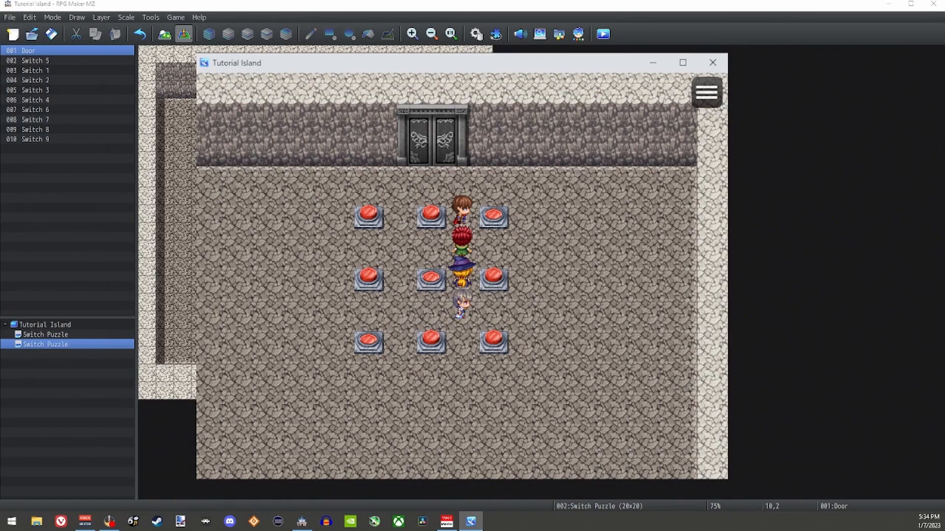
key(Down)
key(Left)
key(Left)
key(Up)
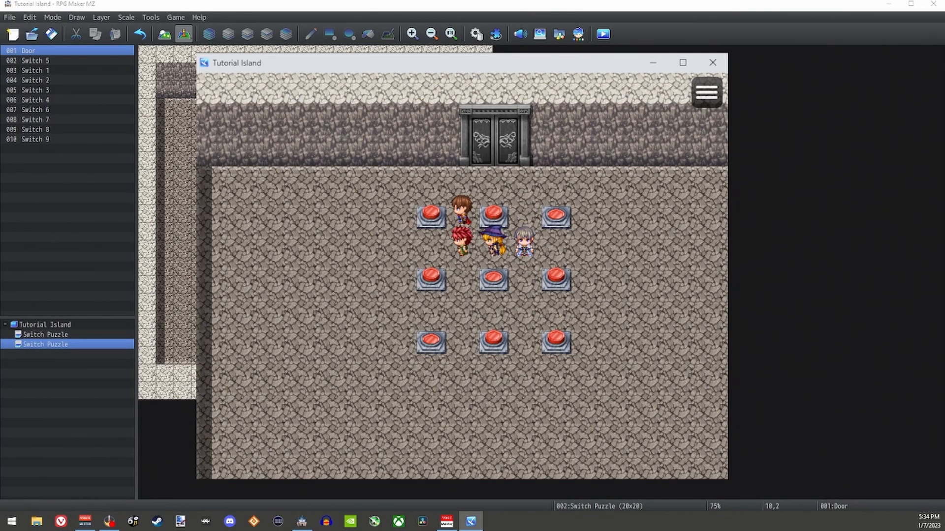
key(Return)
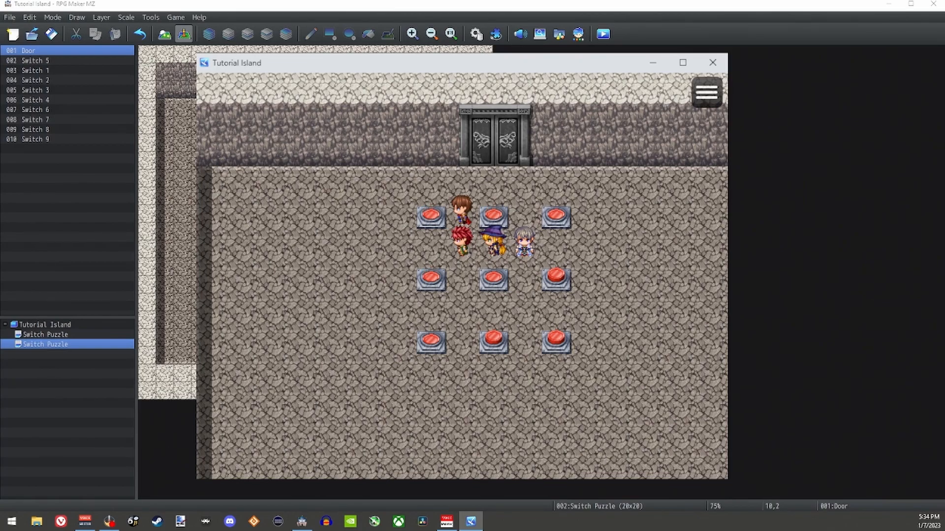
Step: Activate the lower-right floor switch to test the door opening, and close the playtest
key(Down)
key(Down)
key(Down)
key(Right)
key(Right)
key(Right)
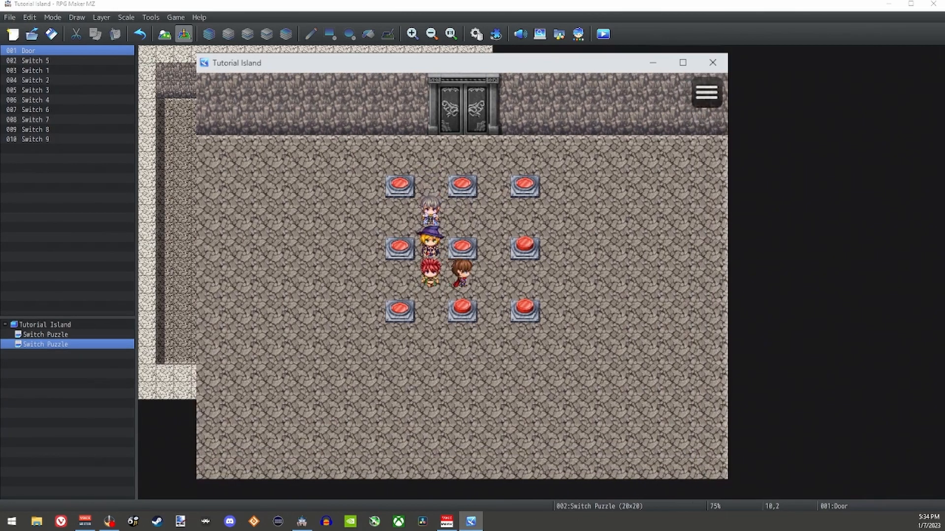
key(Down)
key(Return)
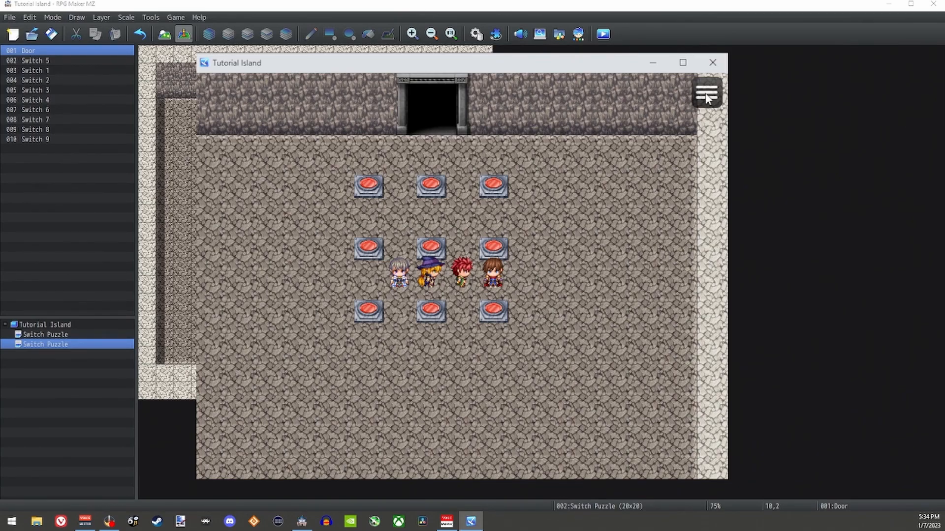
click(713, 62)
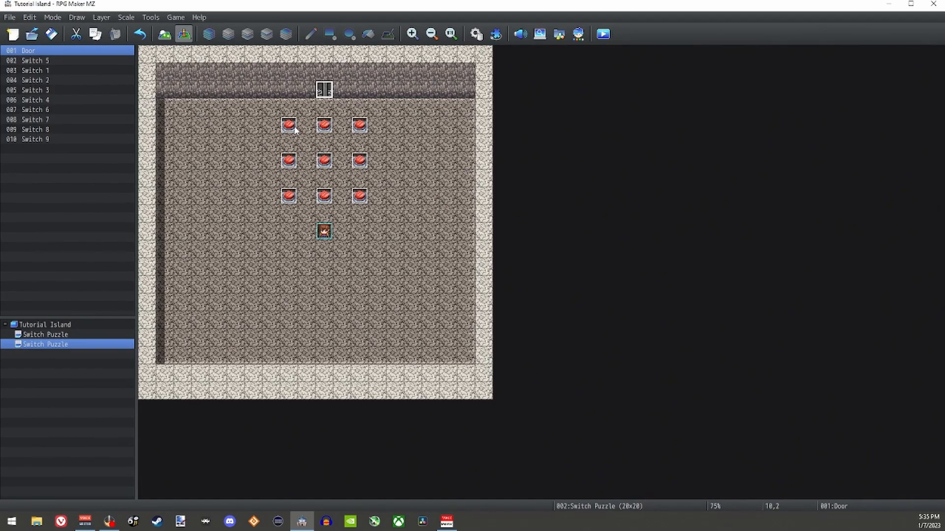
Step: Reopen the Door event and delete the entire nested conditional branch from page 1
key(Return)
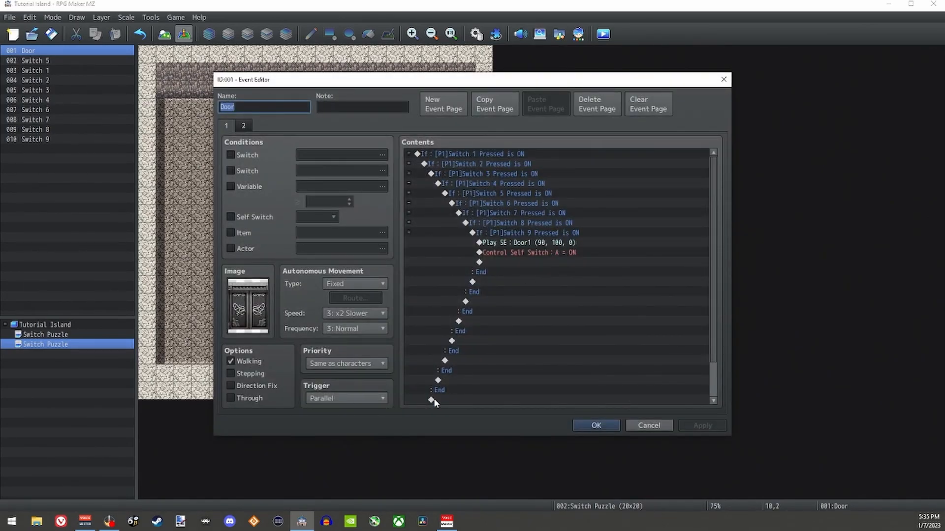
click(463, 152)
key(Delete)
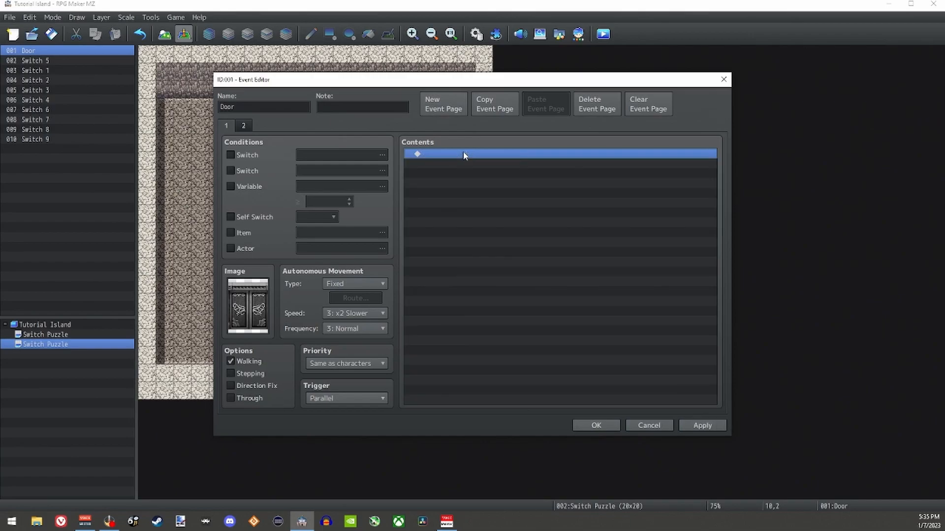
Step: Add a conditional branch on page 1 of the Door event for variable 0001 Switches Pressed equal to constant 9
double_click(463, 153)
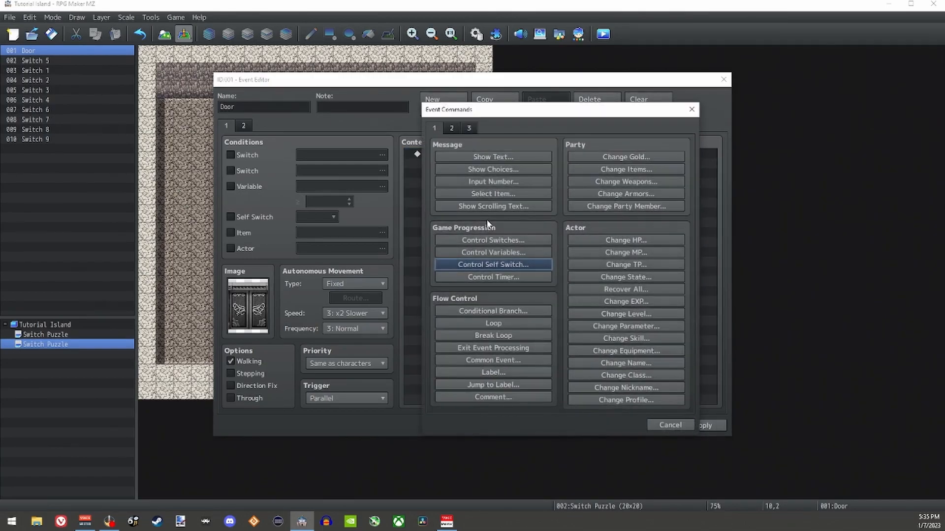
click(513, 312)
click(550, 214)
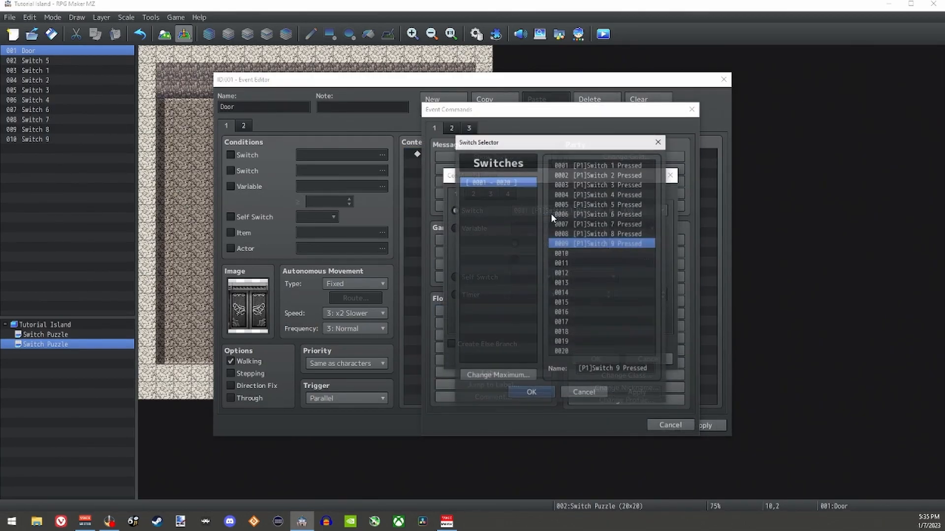
click(590, 396)
click(474, 228)
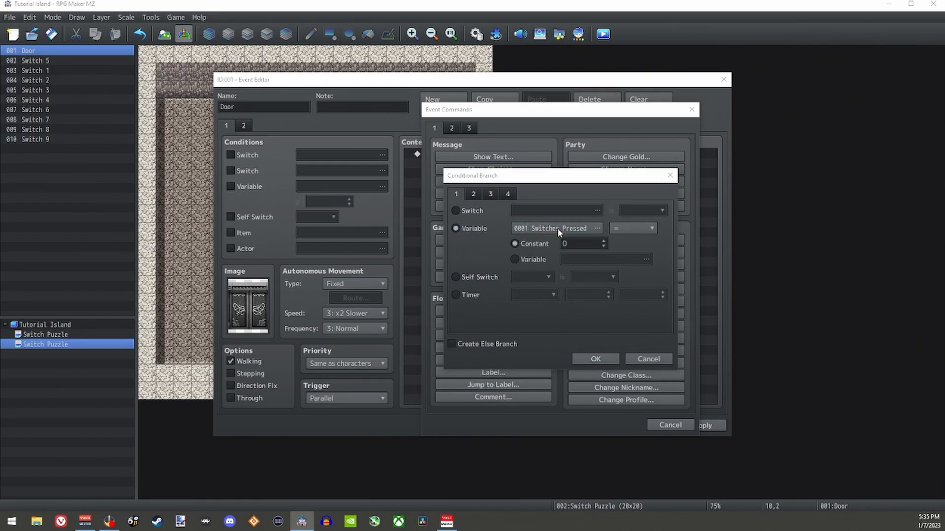
click(559, 231)
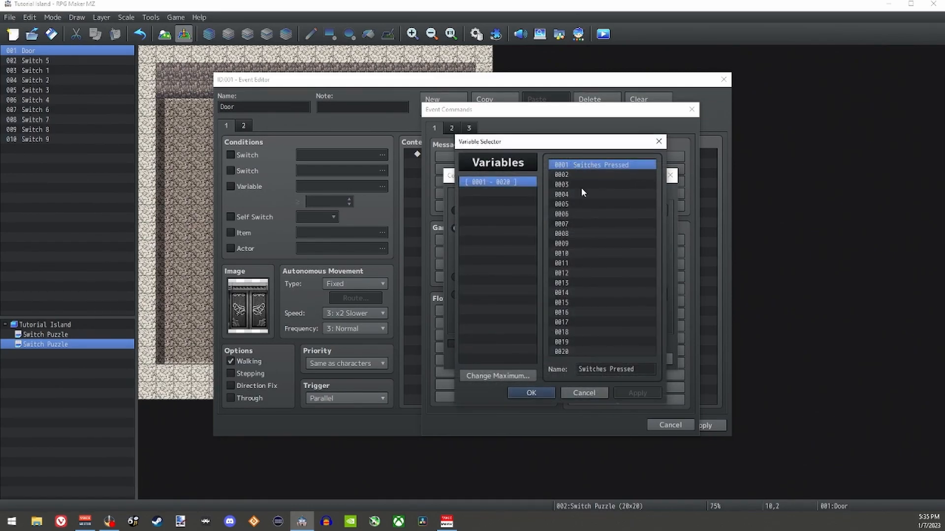
click(531, 394)
click(577, 243)
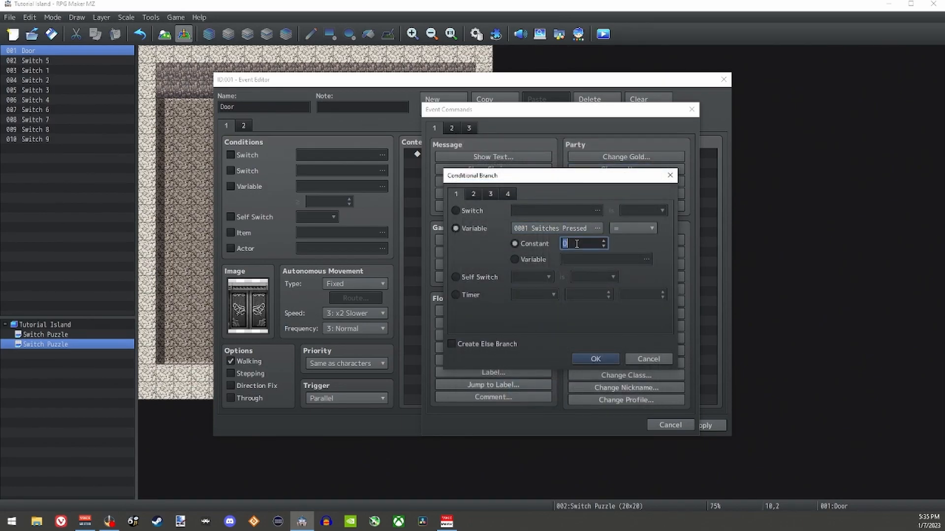
text(9)
click(596, 359)
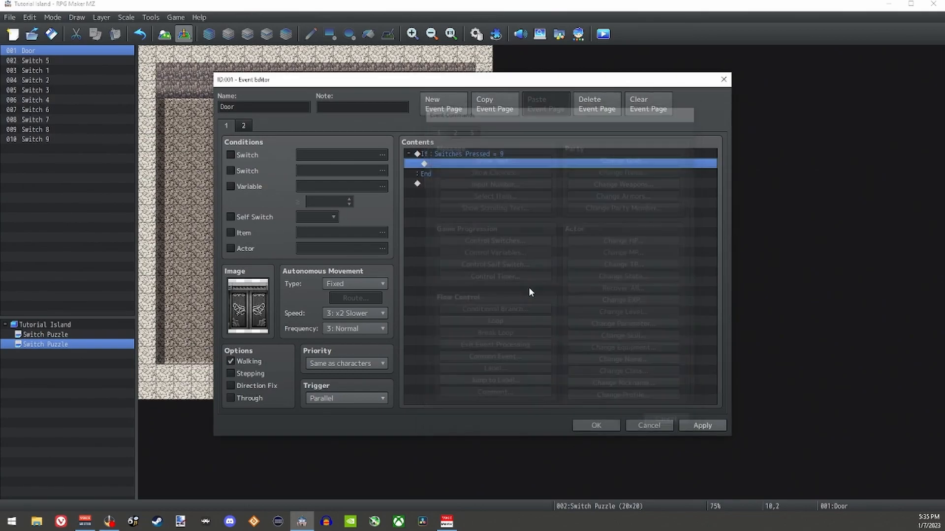
Step: Add a Play SE command with the Door1 sound inside the Switches Pressed branch
double_click(454, 168)
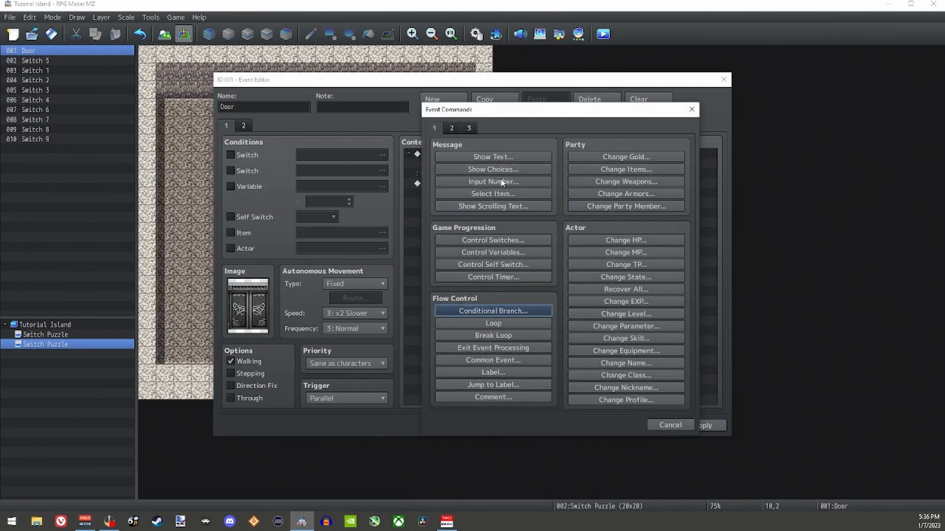
click(452, 128)
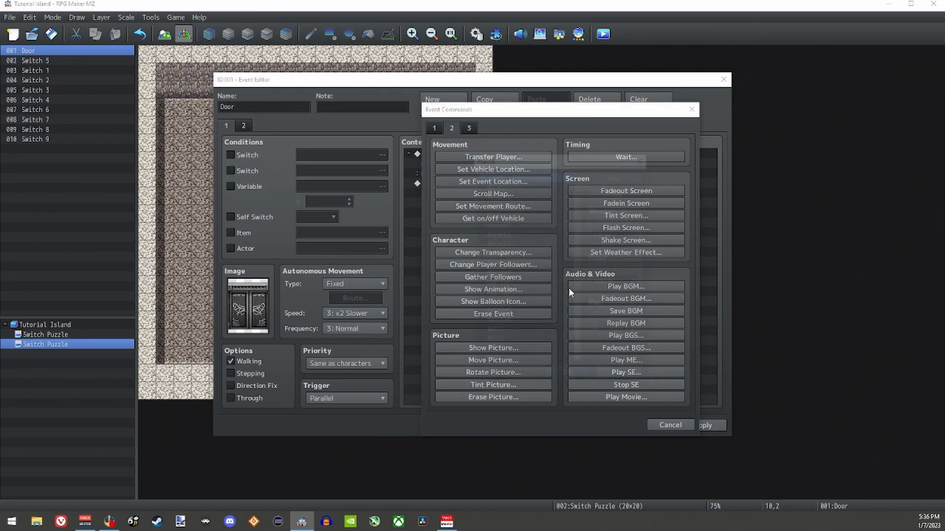
click(626, 372)
scroll(578, 206, down, 14)
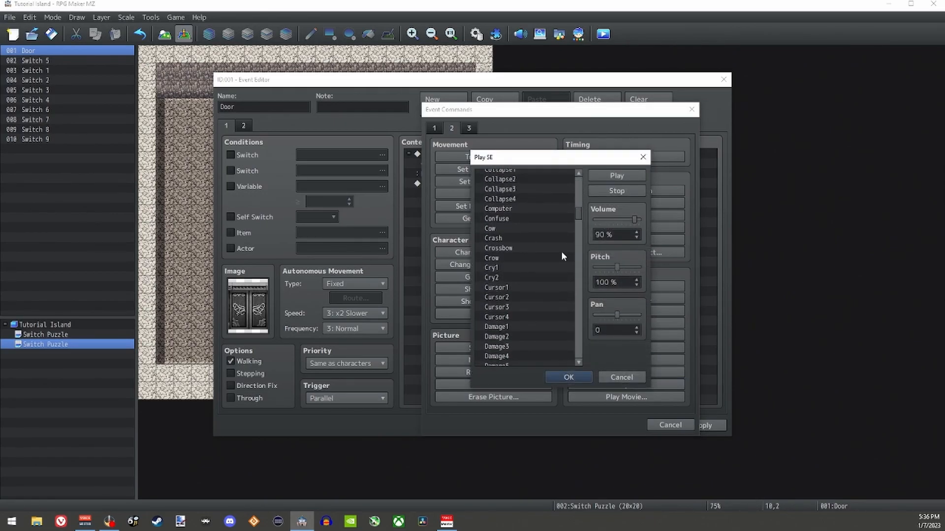
click(495, 261)
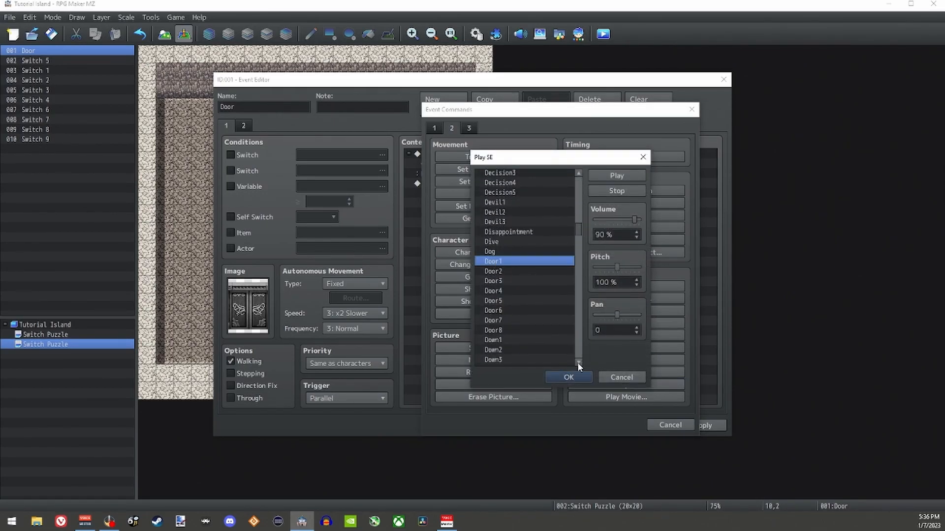
click(546, 377)
Step: Add a Control Self Switch A = ON command after the door sound in the Switches Pressed branch, and save the Door event
double_click(462, 176)
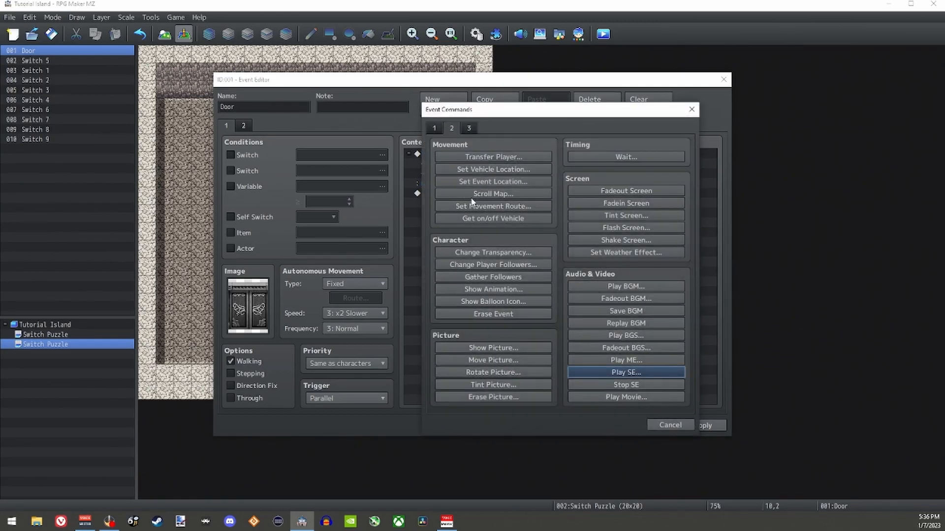
click(433, 127)
click(490, 264)
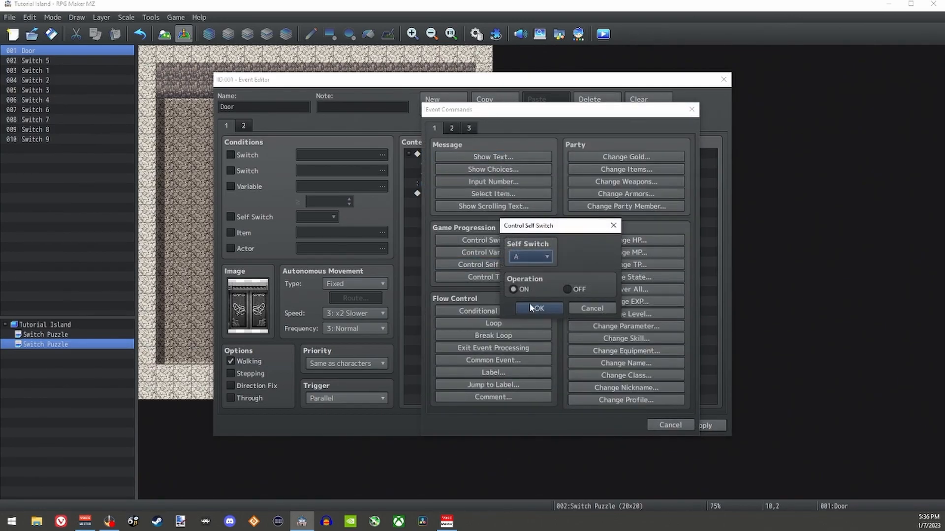
click(535, 309)
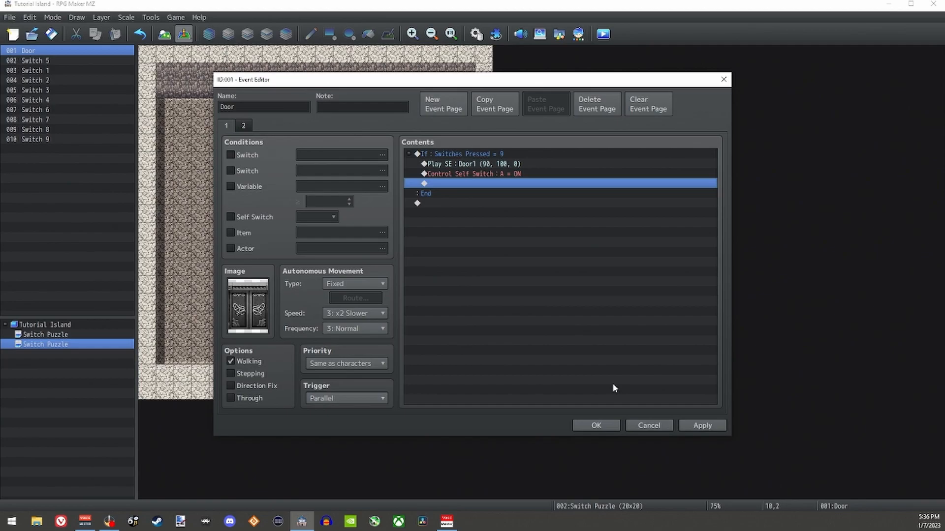
click(599, 426)
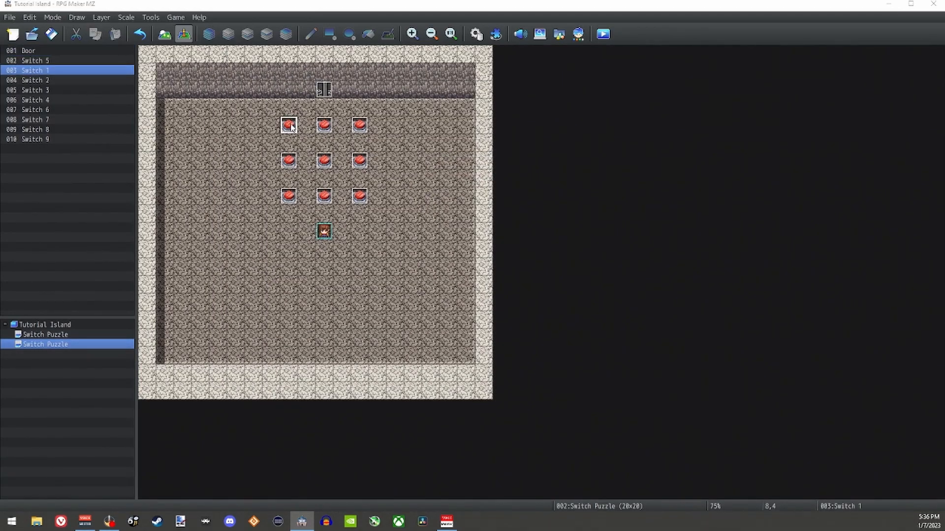
Step: In the Switch 1 event, add a Control Variables command adding 1 to 0001 Switches Pressed before the Switch 2 conditional branch
double_click(289, 126)
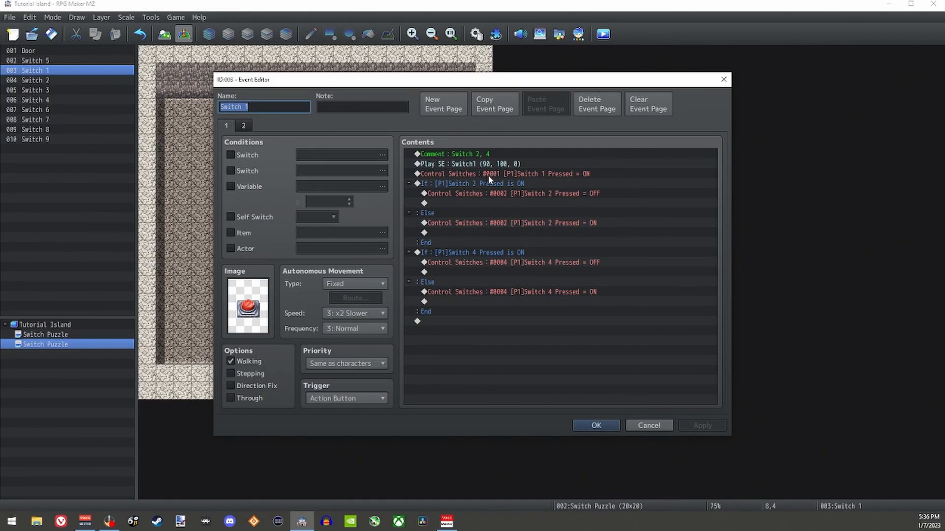
click(556, 174)
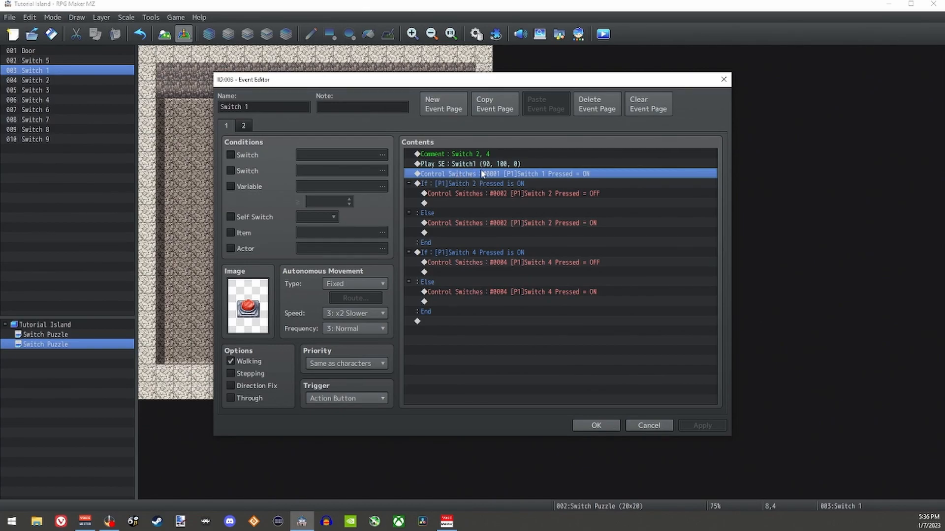
click(490, 185)
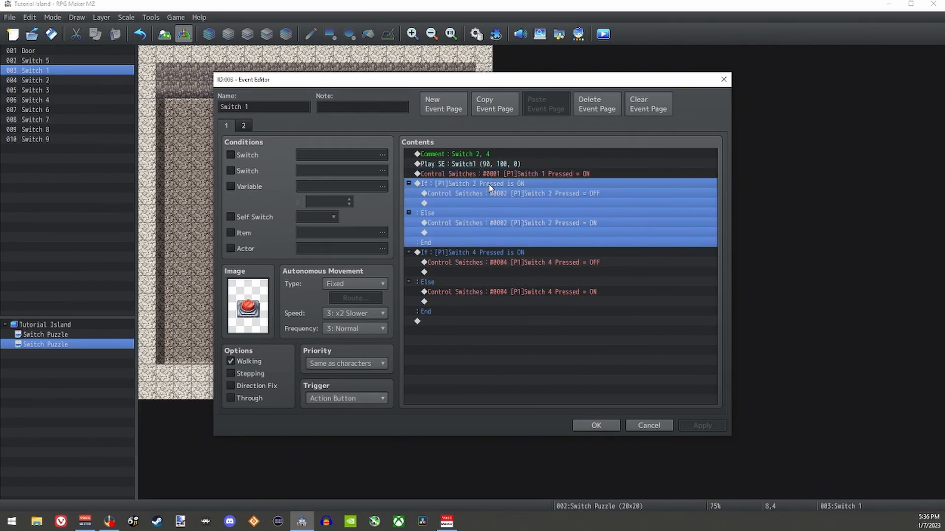
right_click(490, 187)
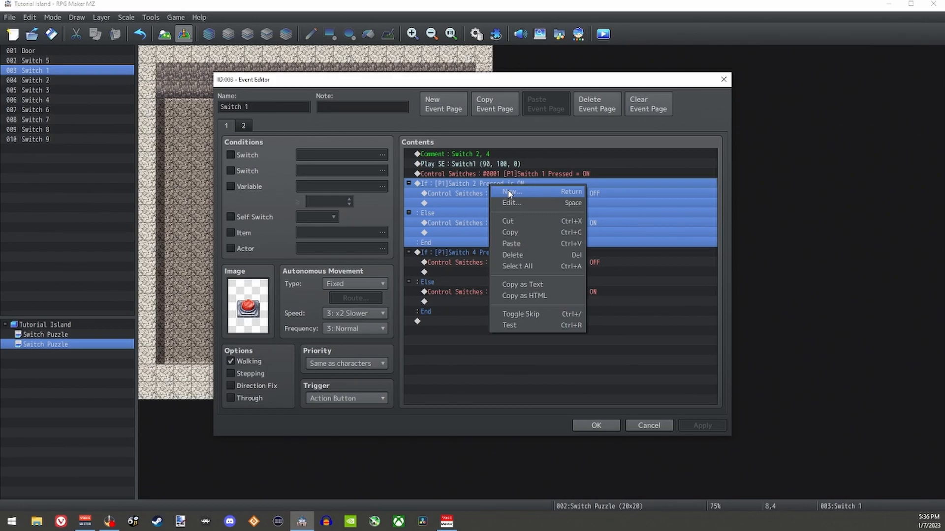
click(510, 192)
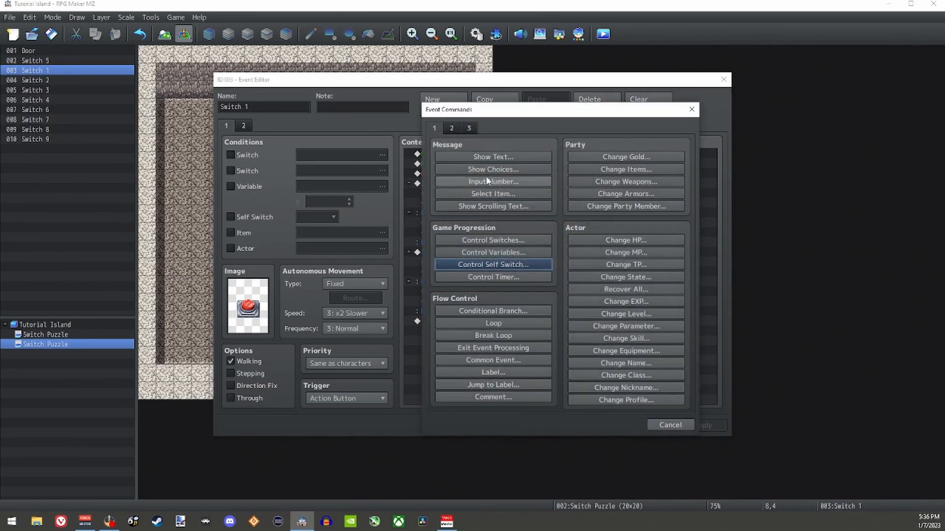
click(512, 251)
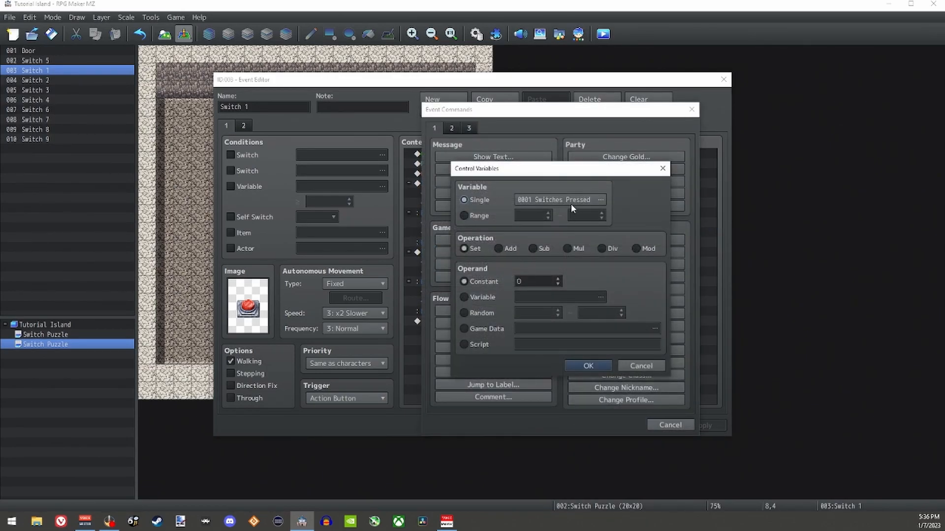
click(501, 250)
click(557, 279)
click(576, 364)
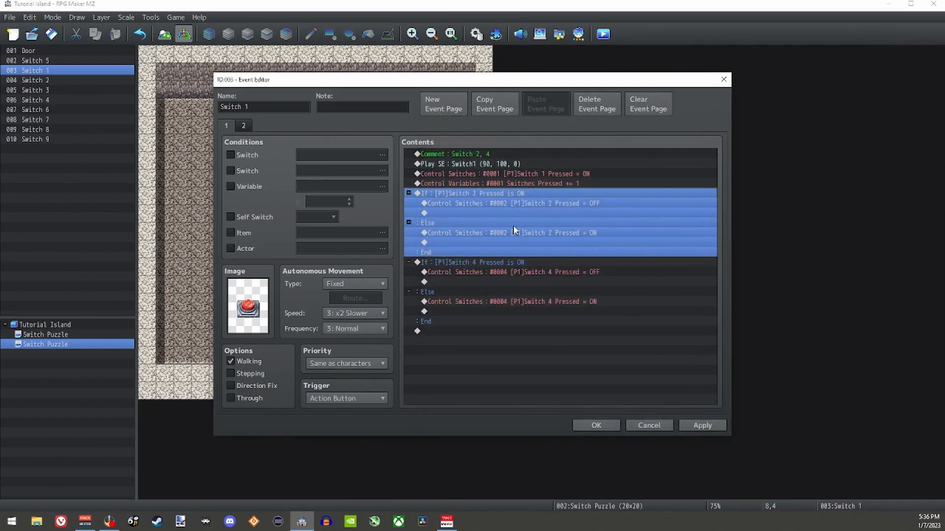
Step: Copy the Switches Pressed += 1 command into the Else sections of the Switch 2 and Switch 4 branches
click(531, 186)
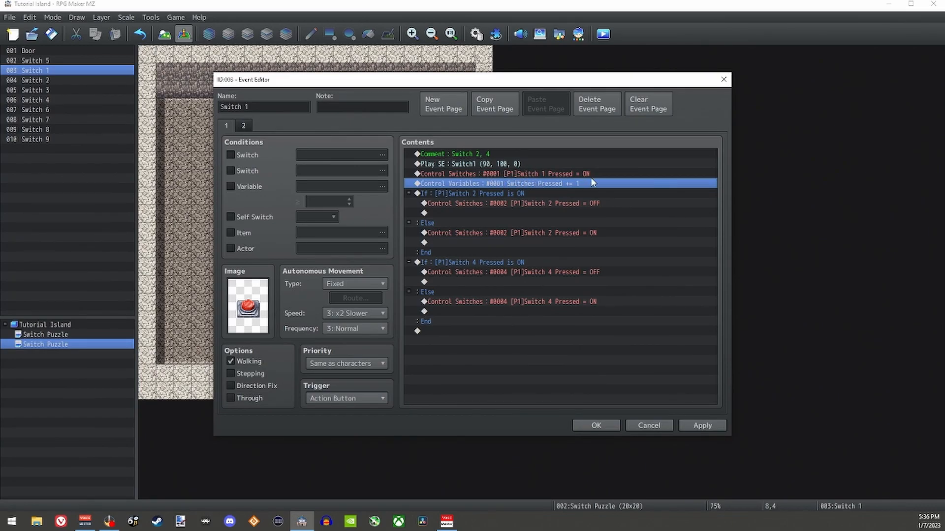
right_click(512, 185)
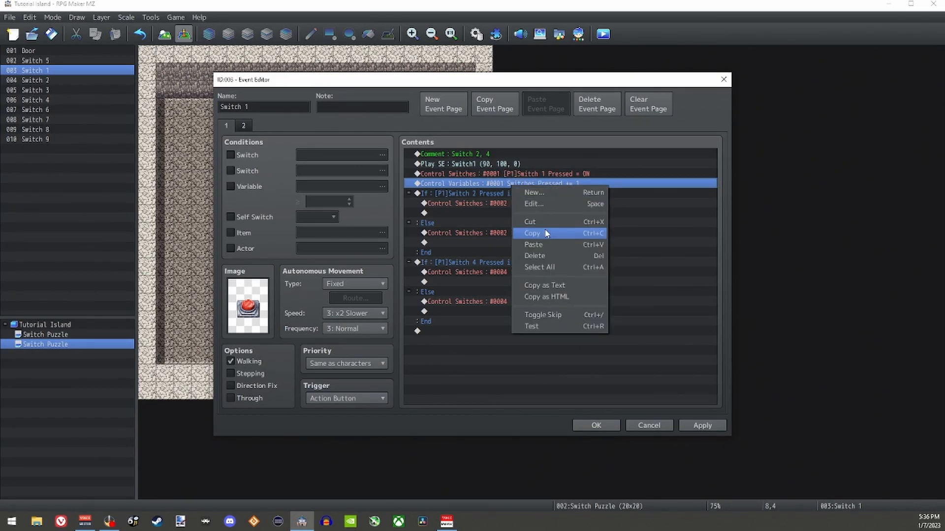
click(532, 233)
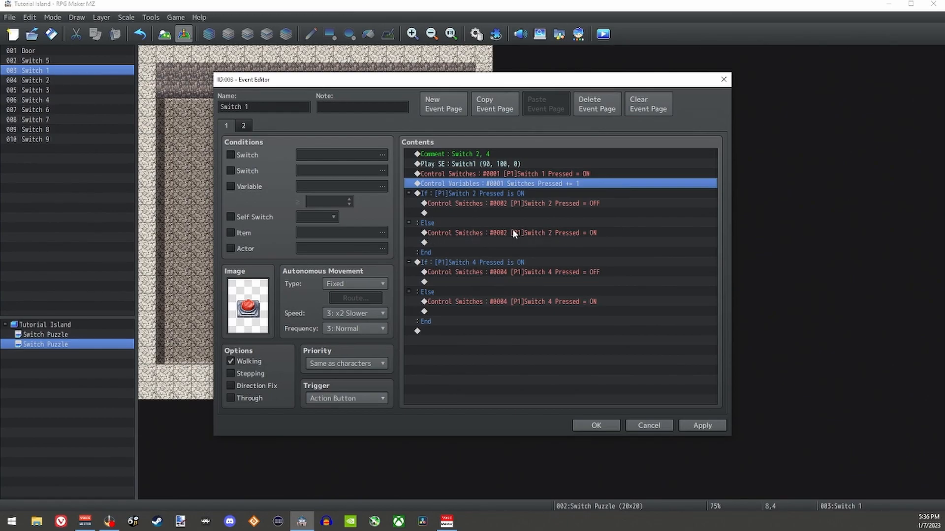
click(498, 243)
key(ctrl+v)
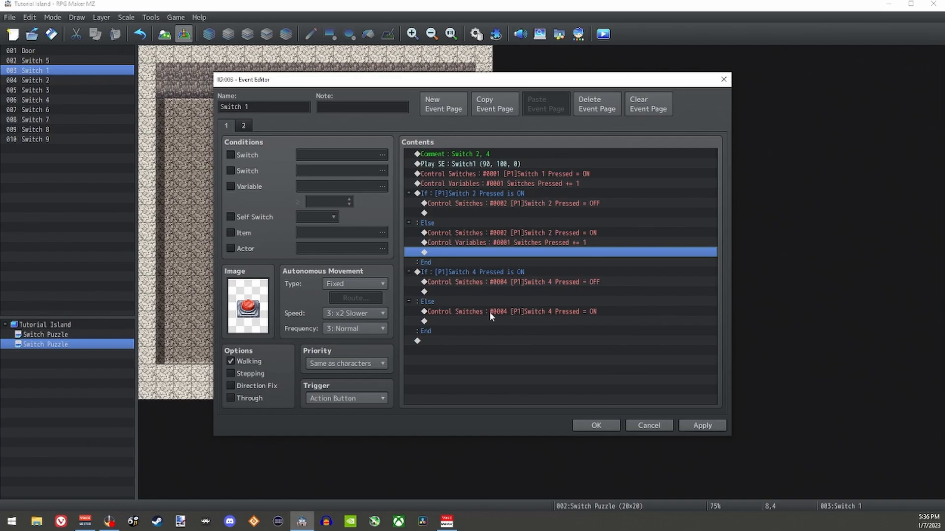
click(534, 322)
key(ctrl+v)
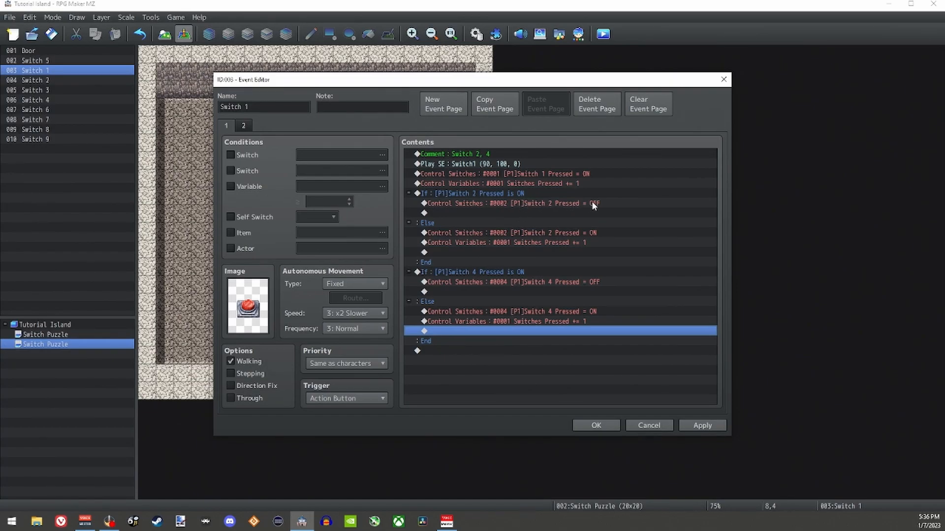
Step: Add a Control Variables command subtracting 1 from 0001 Switches Pressed where the Switch 2 branch turns Switch 2 OFF
double_click(485, 212)
click(504, 252)
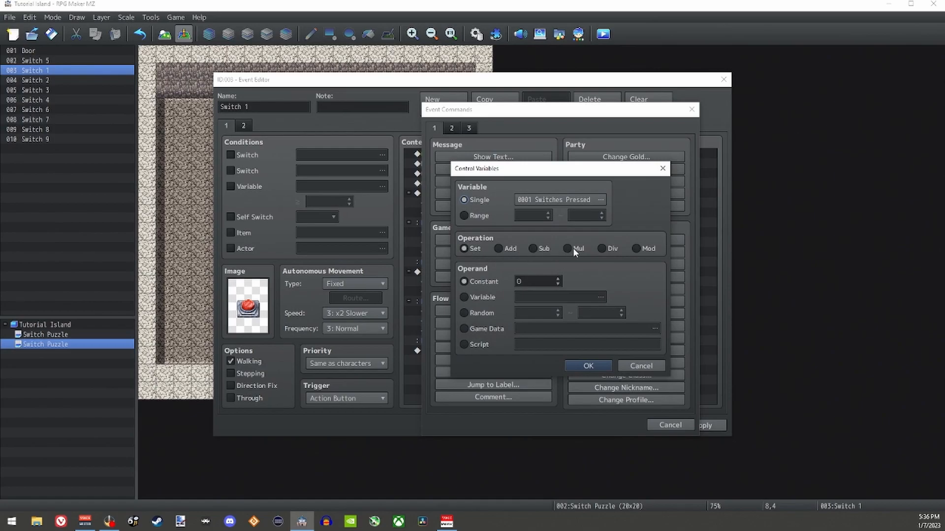
click(532, 248)
double_click(528, 282)
text(1)
click(594, 367)
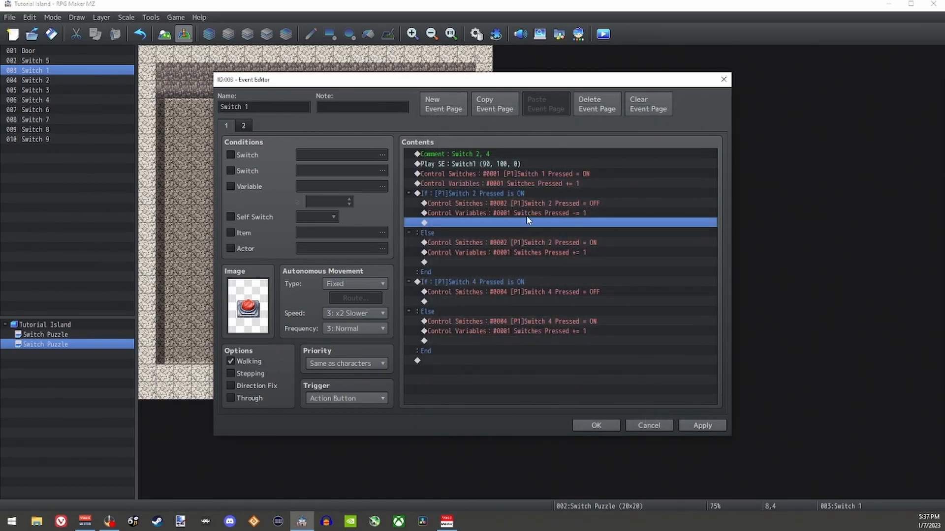
Step: Insert the Switches Pressed -= 1 command below the Switch 4 Pressed = OFF command, and save the Switch 1 event
click(527, 301)
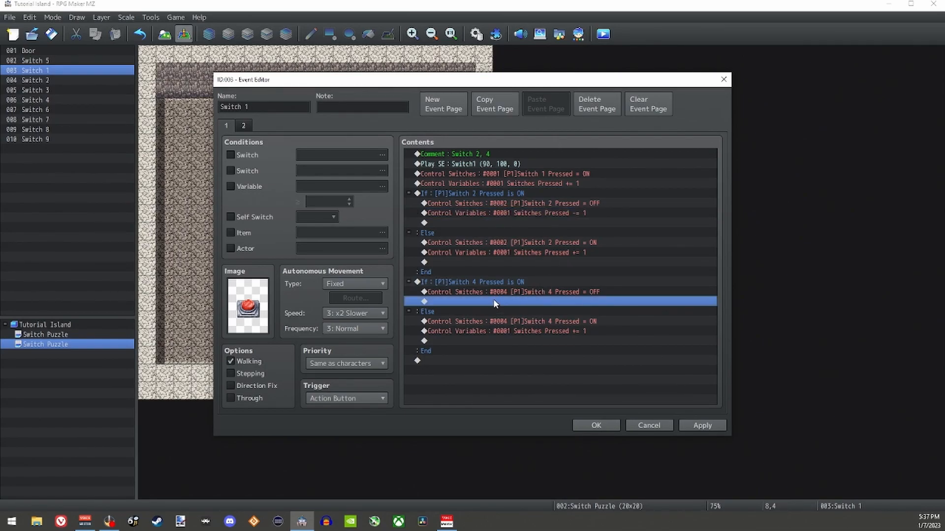
key(ctrl+v)
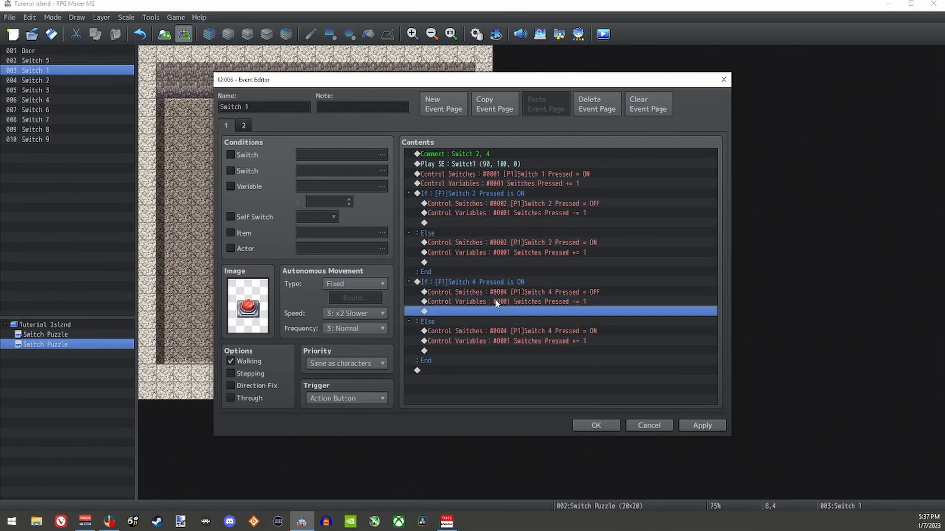
click(592, 304)
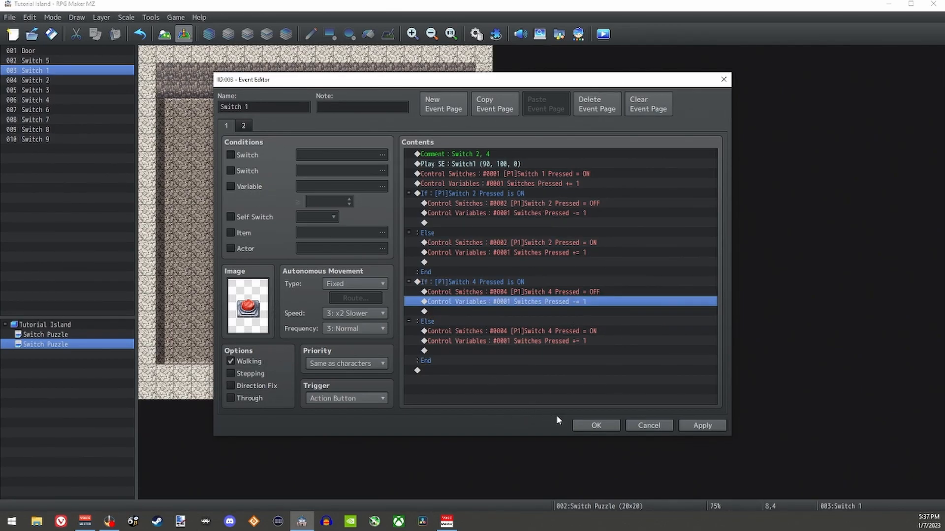
click(599, 424)
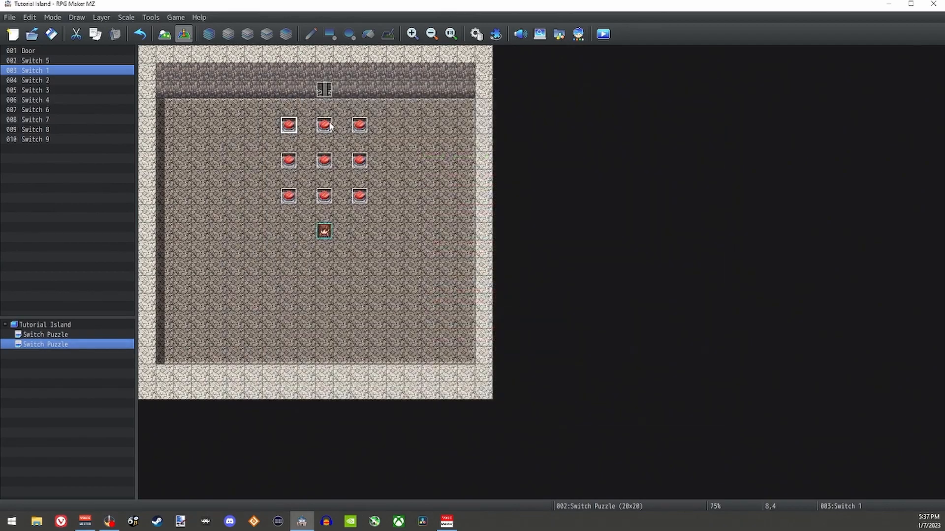
Step: Reopen the Door event and start a Control Switches command below the Switches Pressed branch, opening its single switch selection
click(327, 92)
double_click(327, 92)
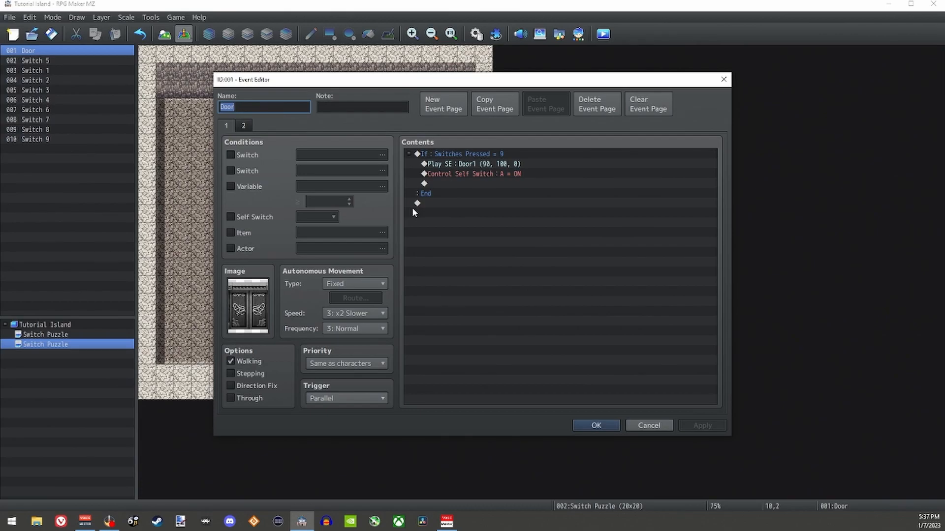
double_click(445, 204)
click(451, 203)
click(639, 339)
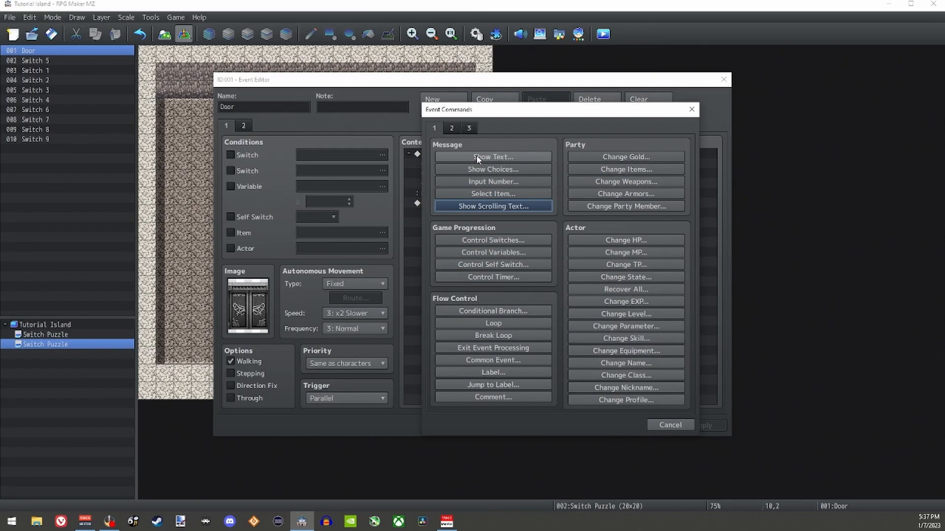
click(521, 239)
click(577, 250)
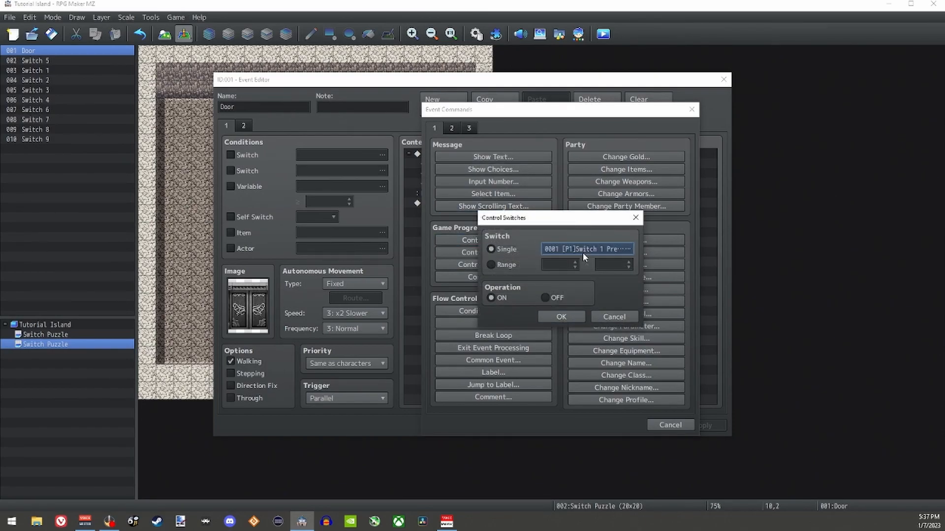